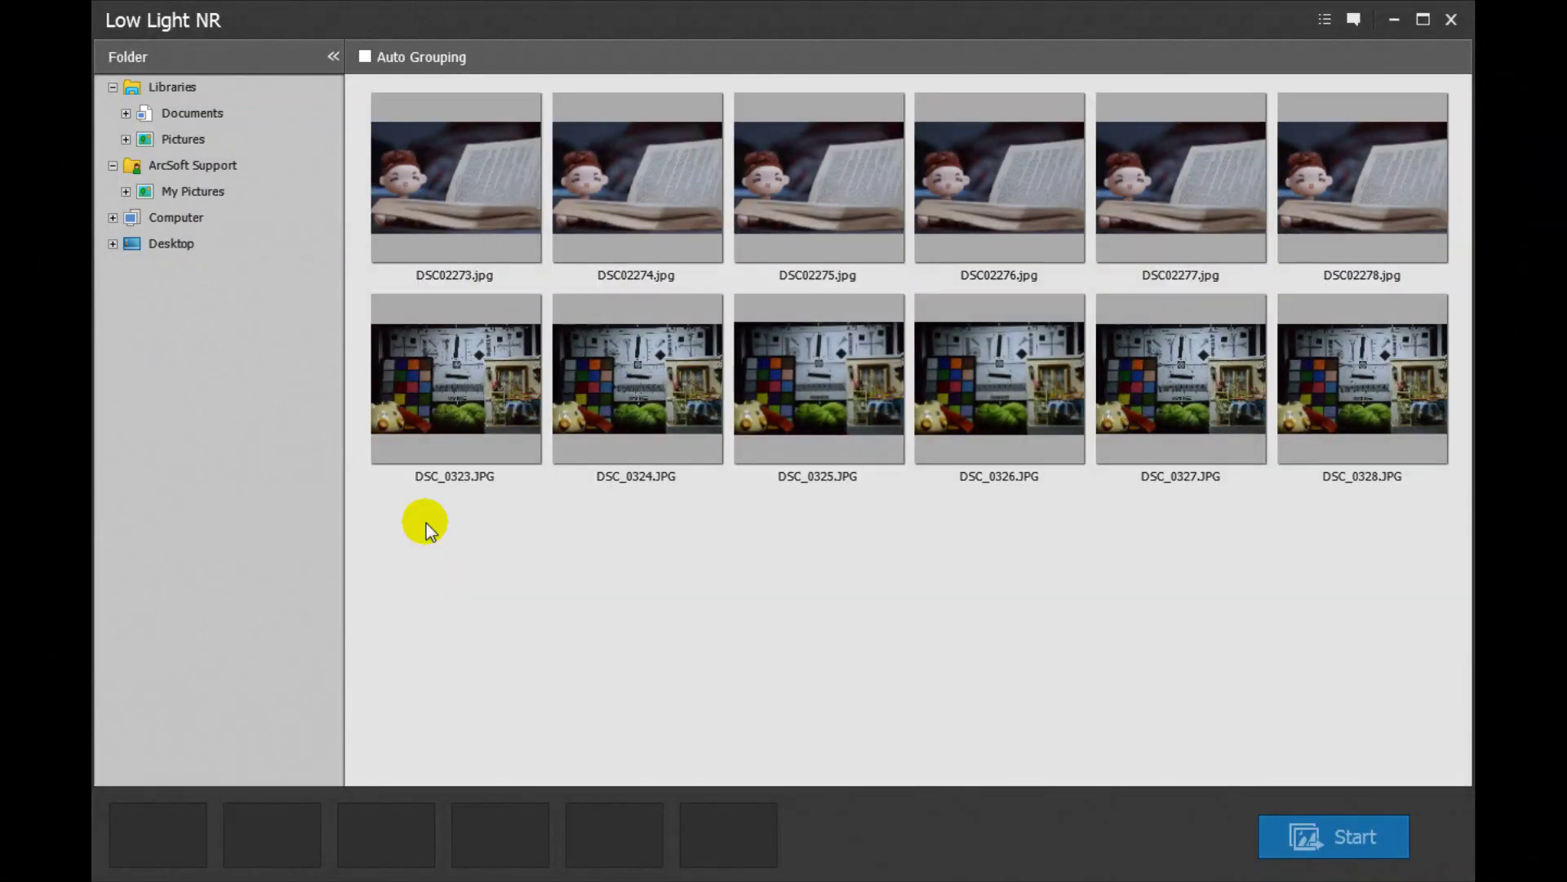
Check the test-chart thumbnails DSC_0323, DSC_0324, DSC_0325 and DSC_0326
click(482, 420)
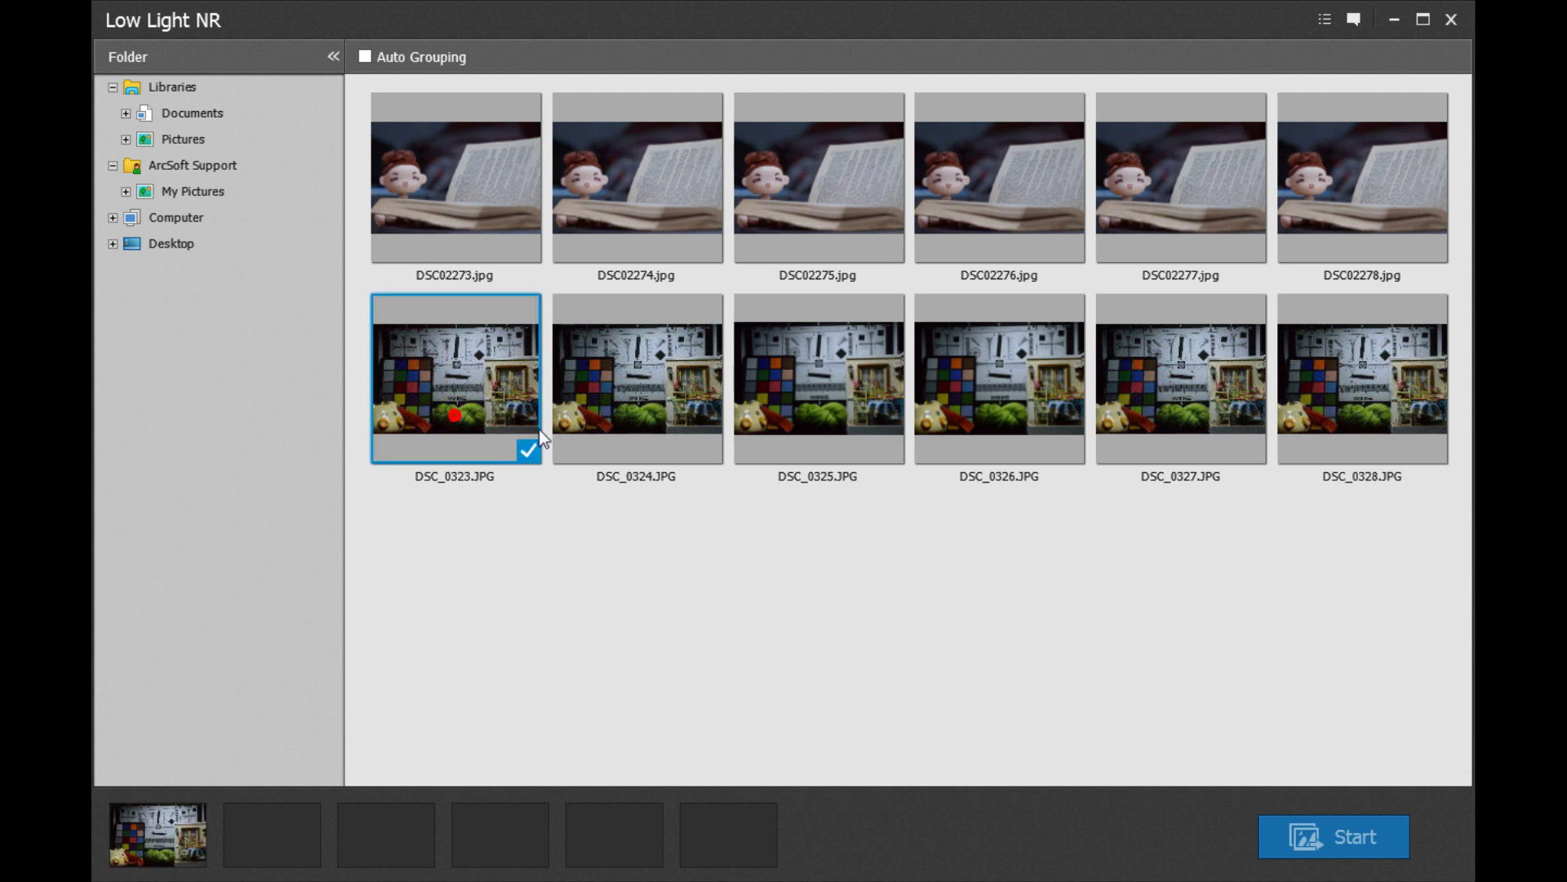
click(625, 428)
click(825, 426)
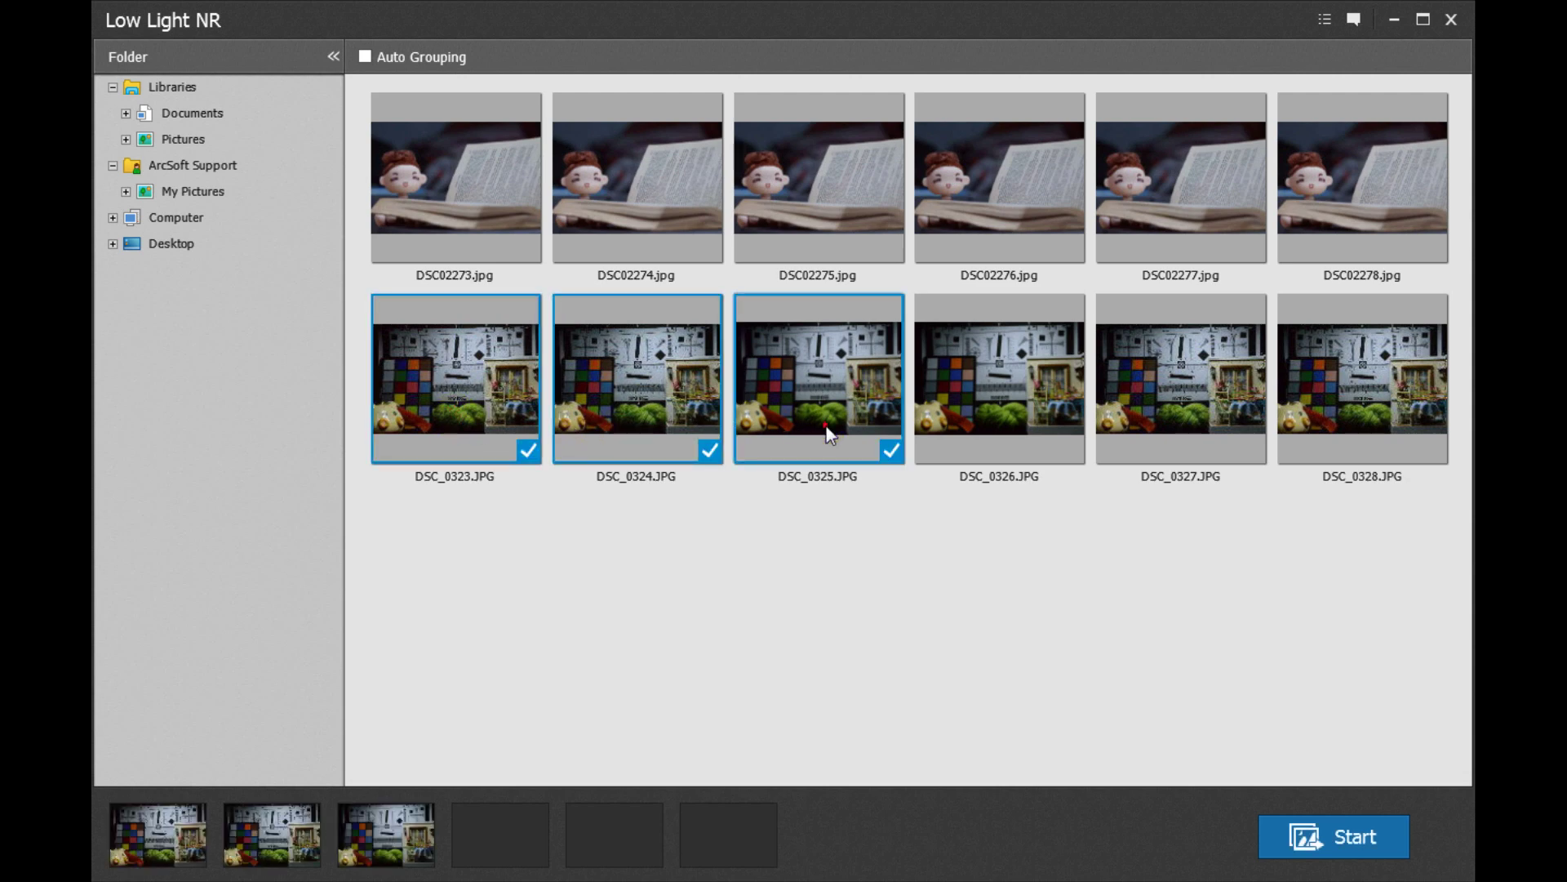
click(998, 435)
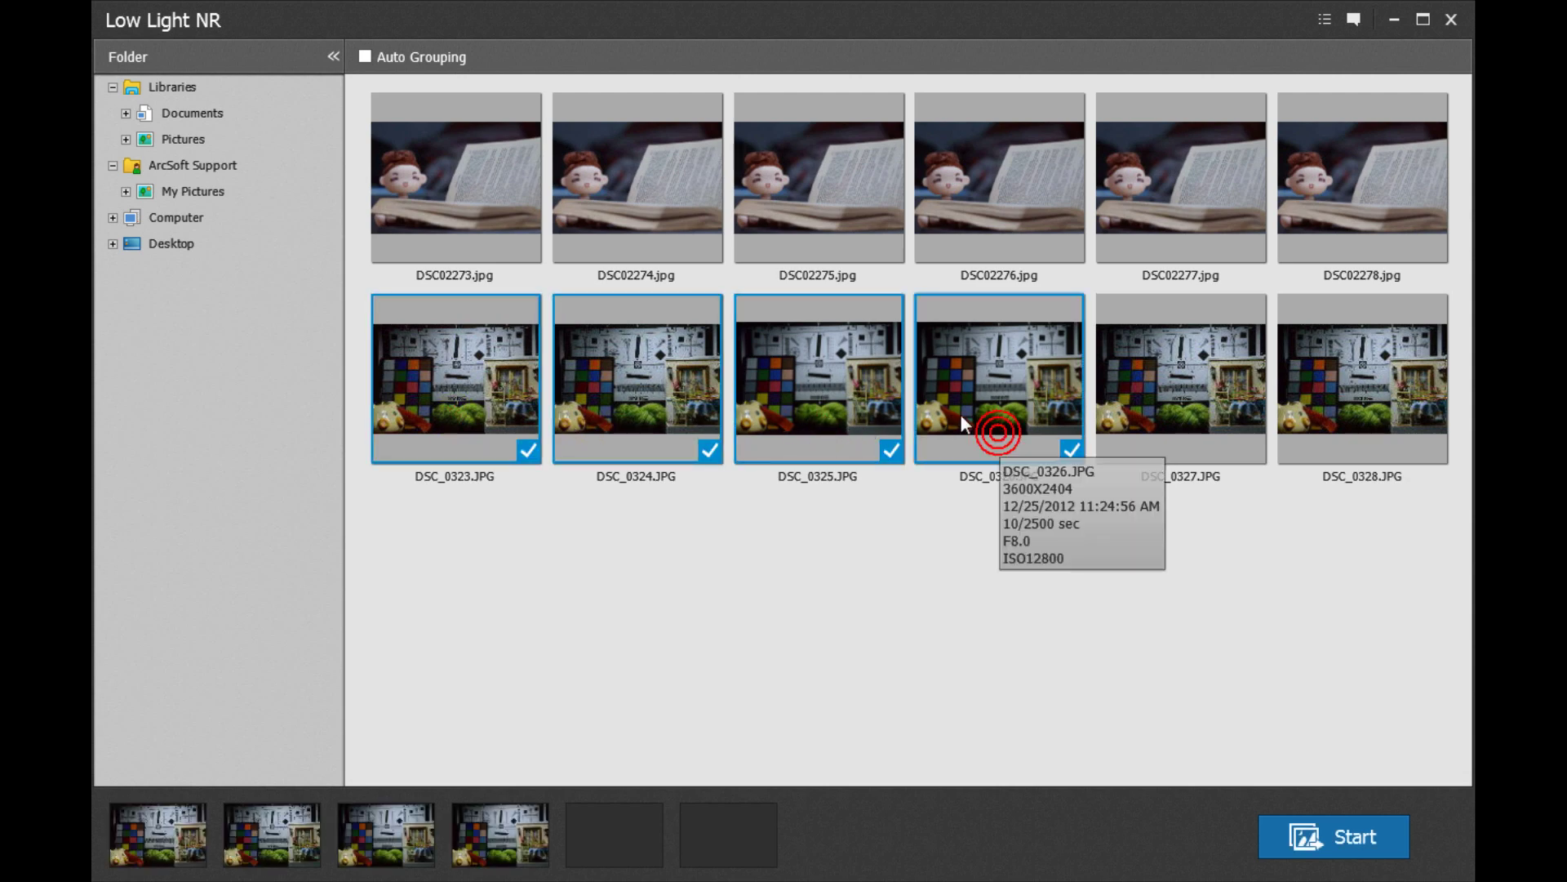
Enable Auto Grouping, select the test-chart group, drop DSC_0325 and DSC_0328, and start processing
click(365, 57)
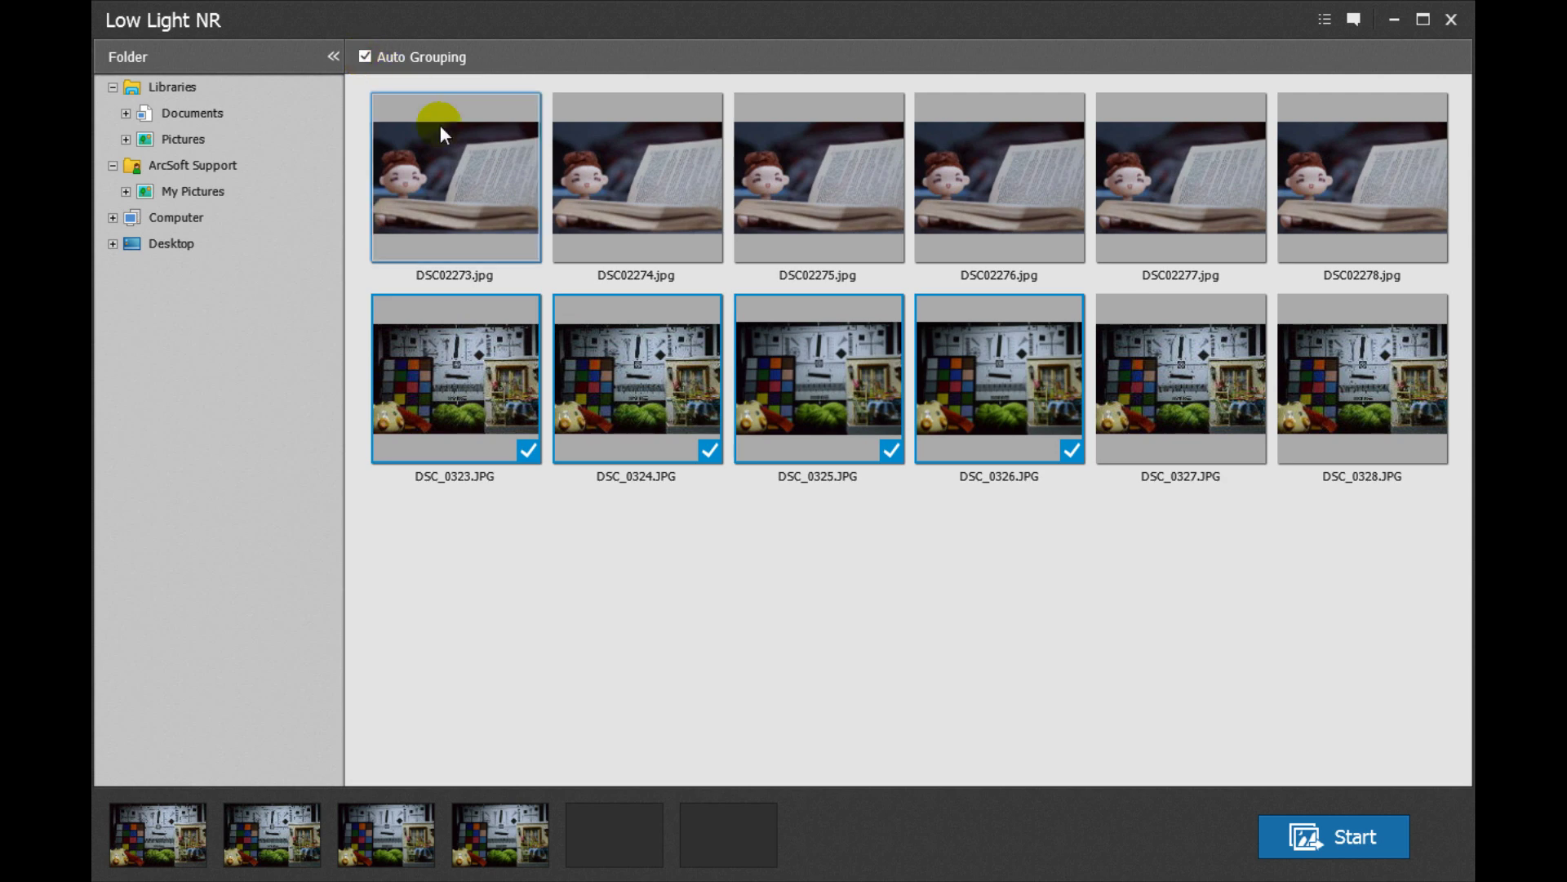
click(474, 193)
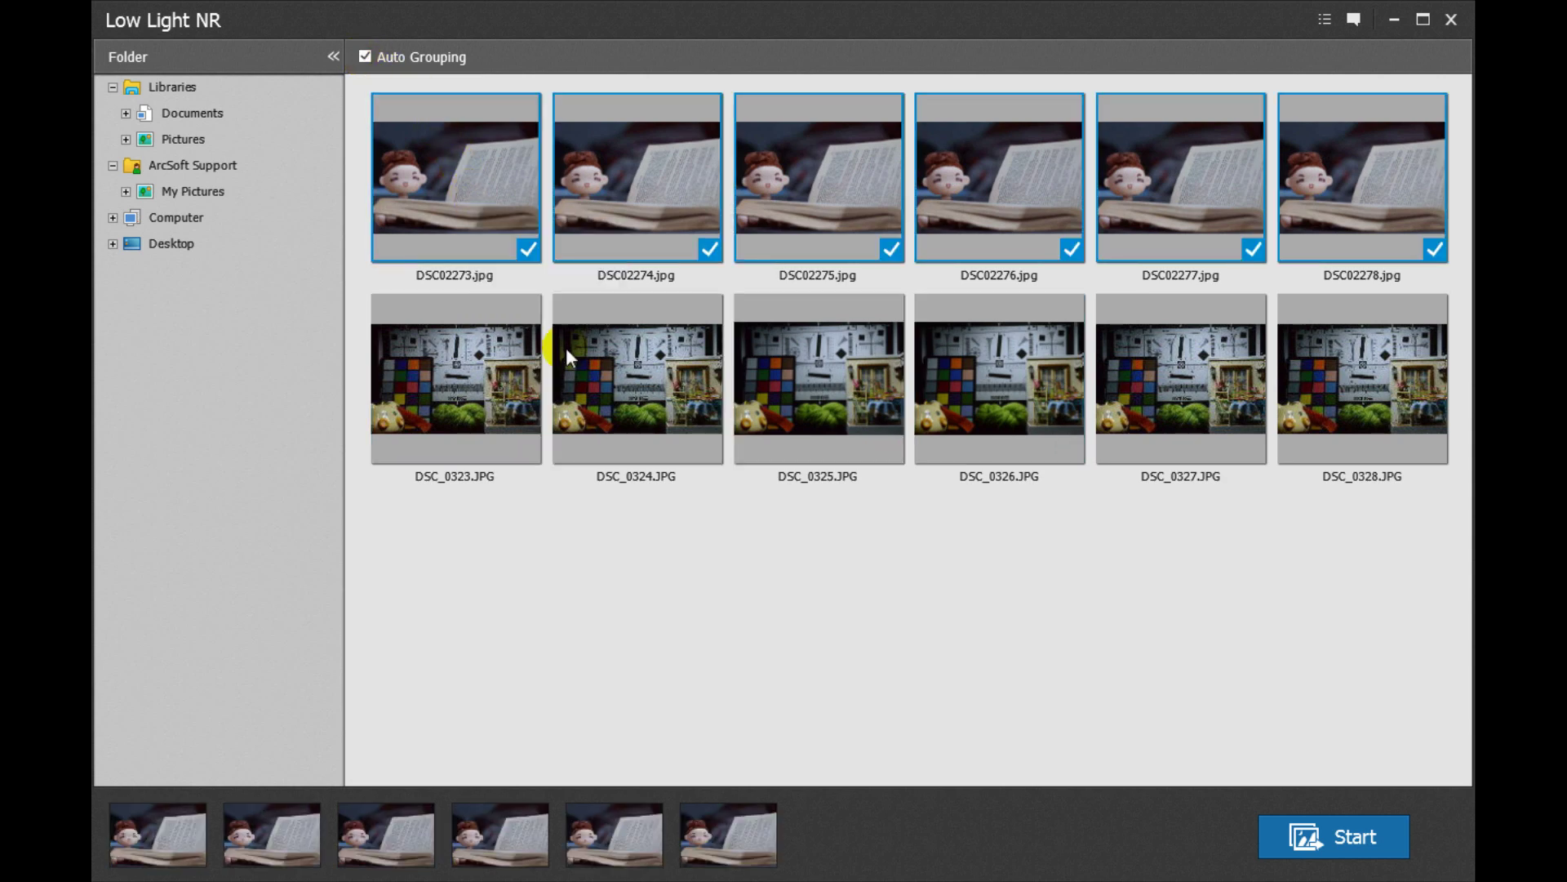
click(604, 430)
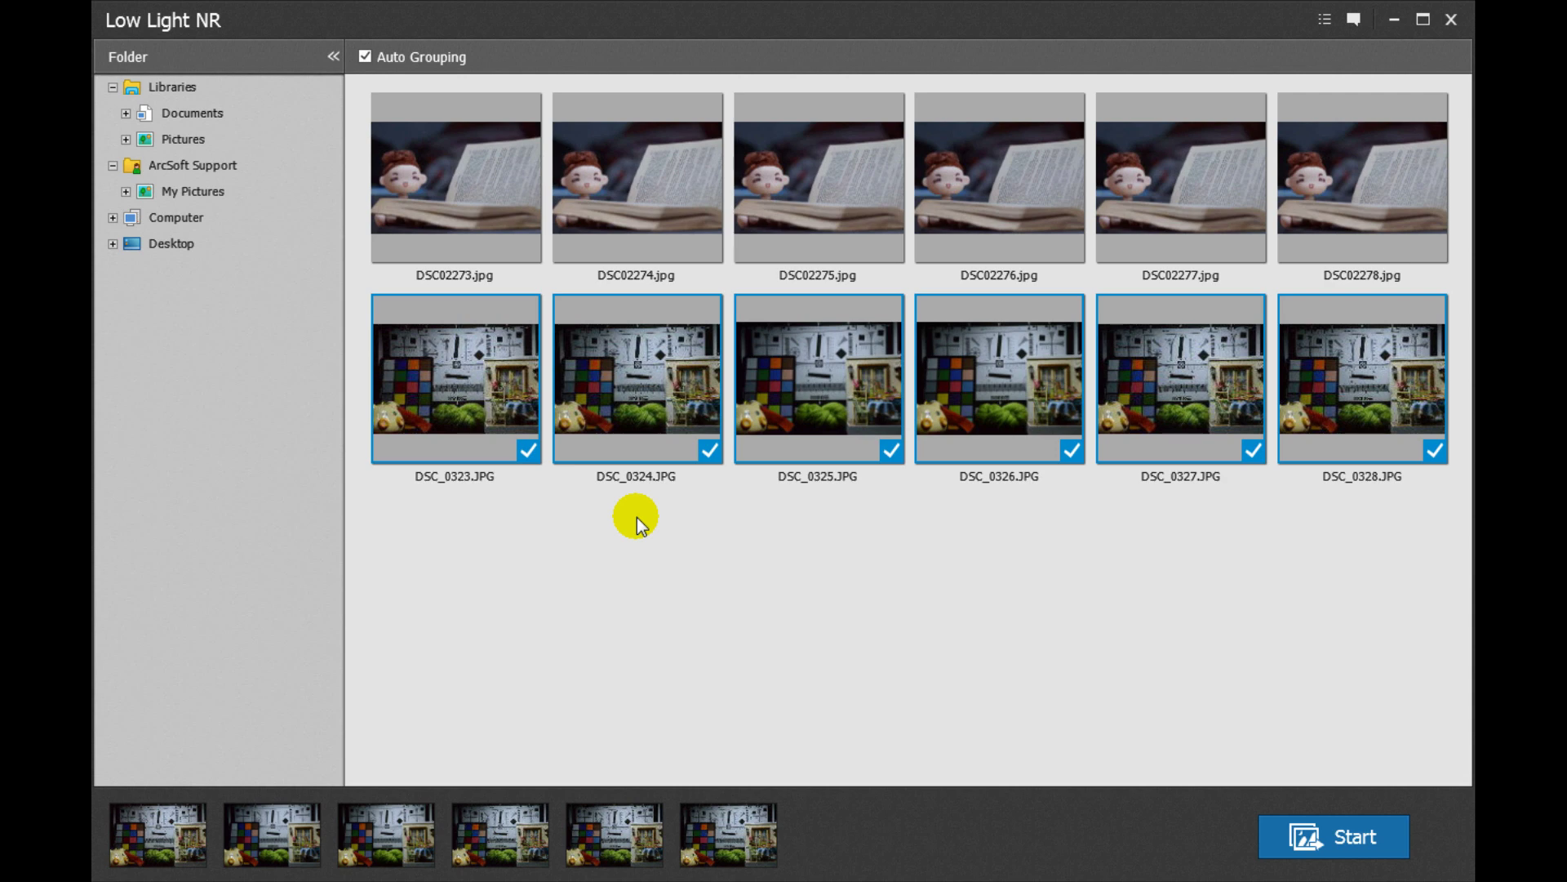
click(795, 424)
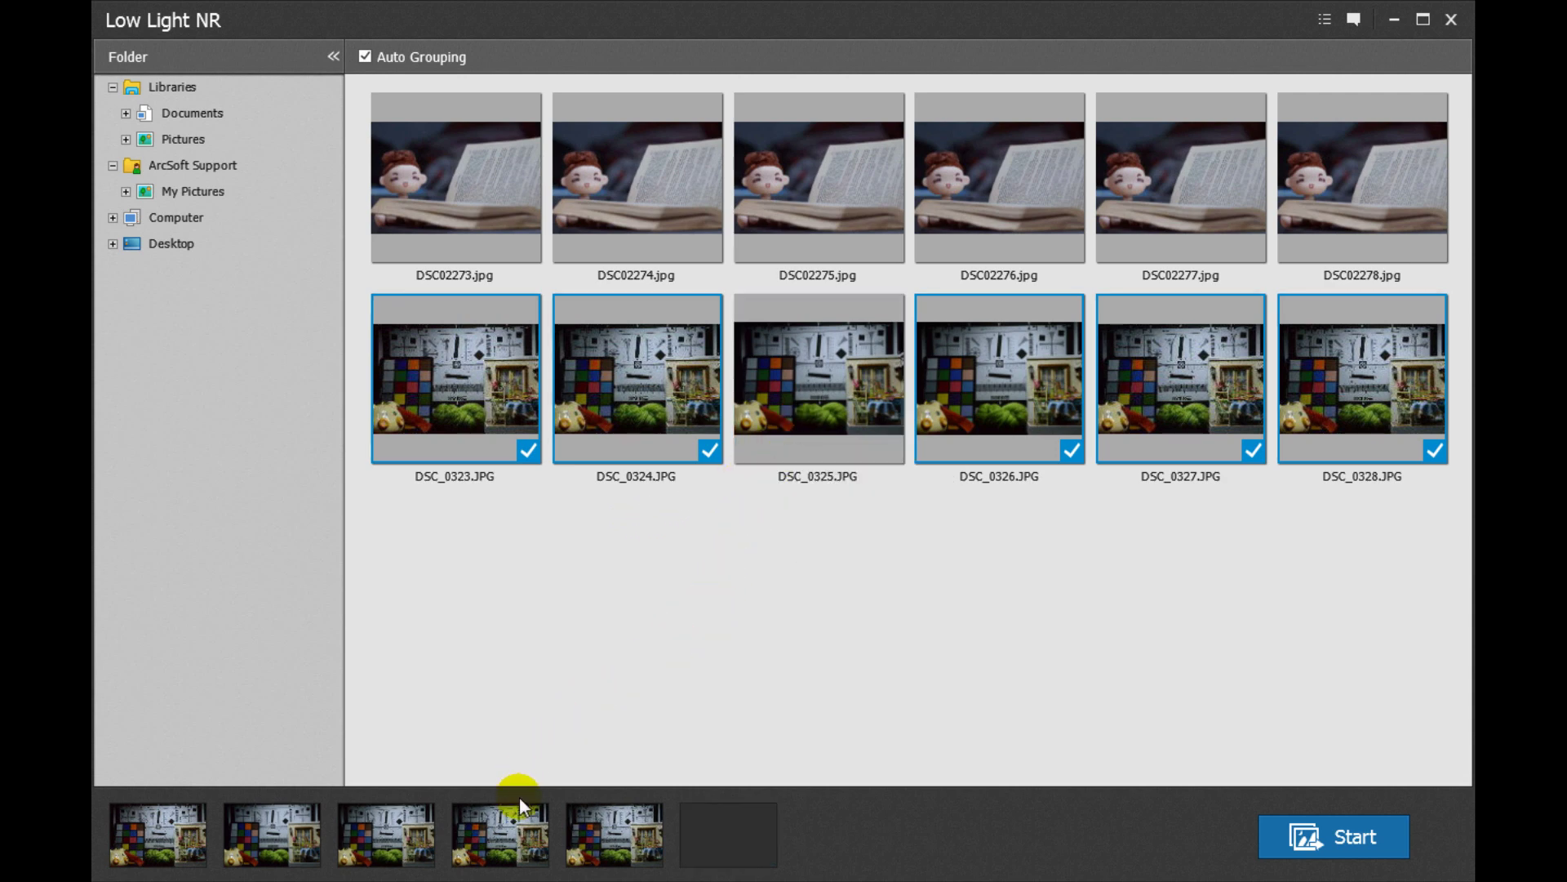
click(547, 805)
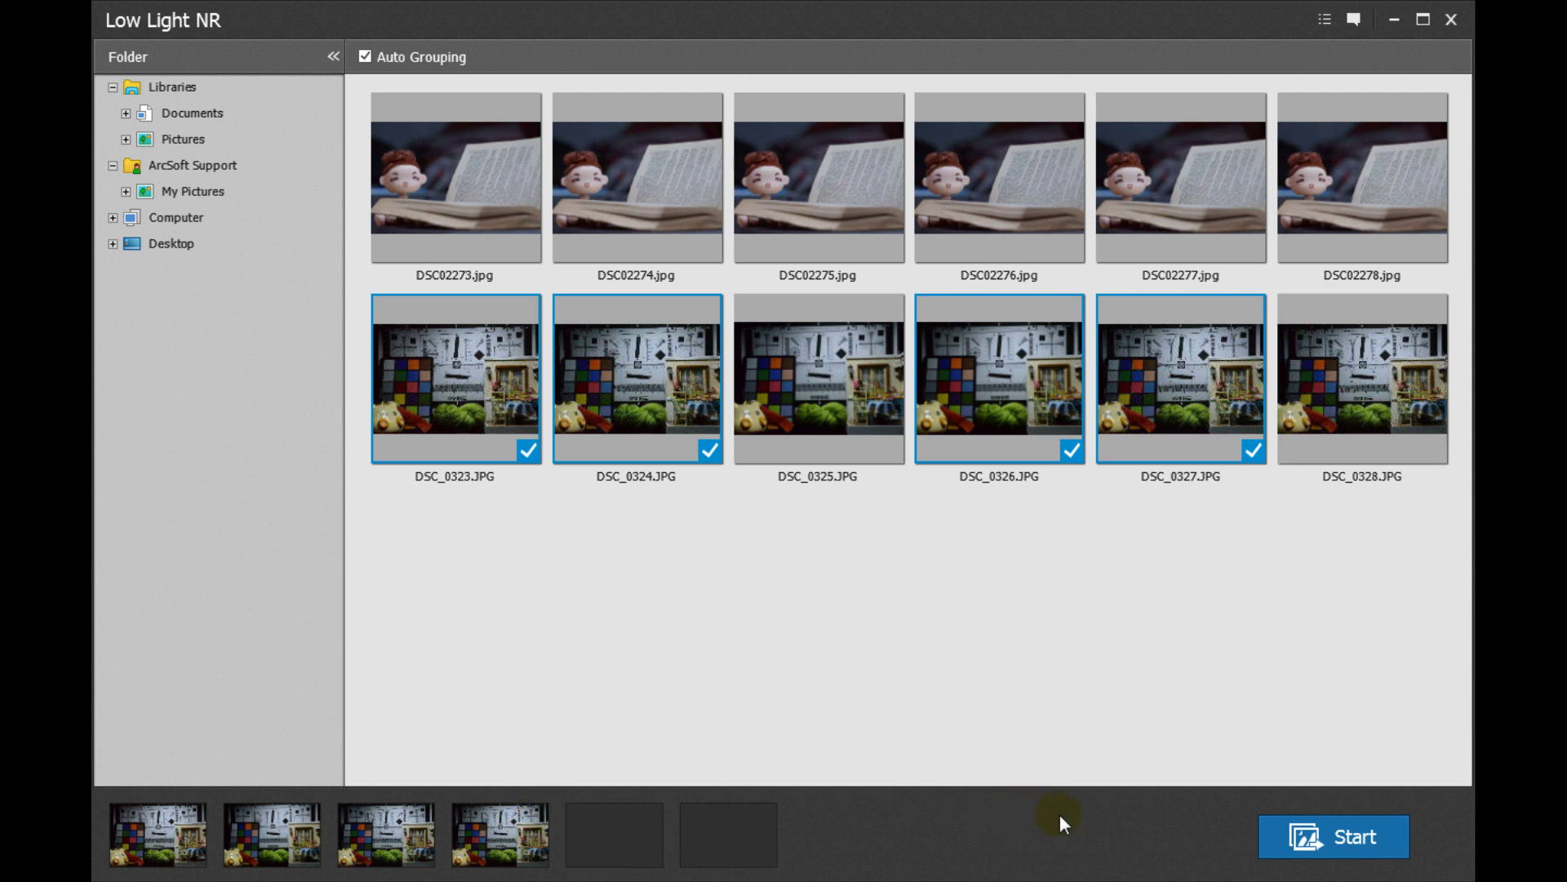
click(1290, 829)
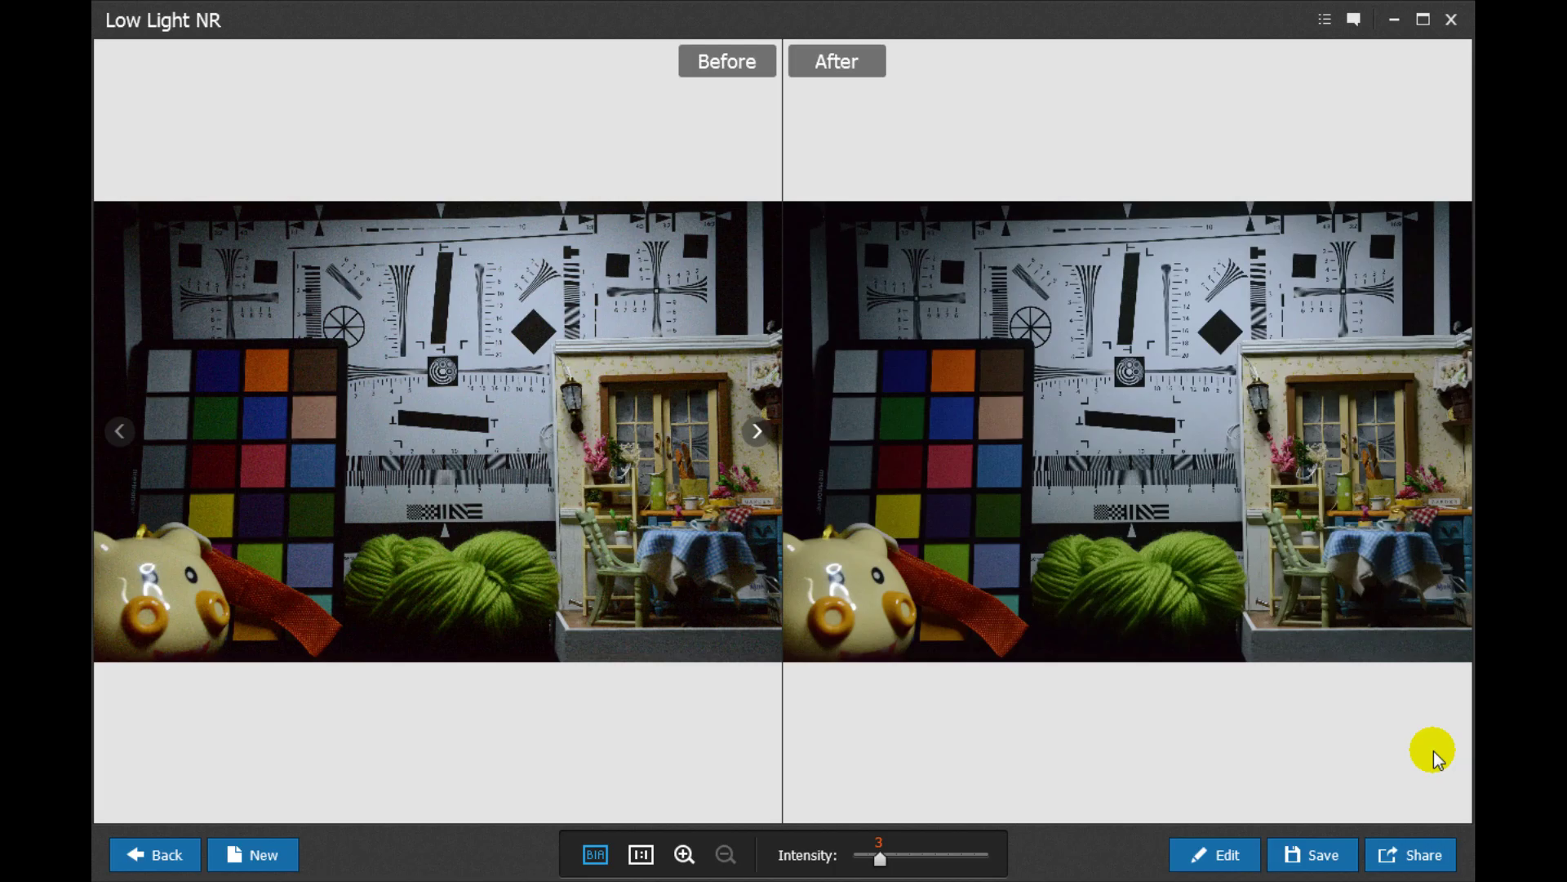
View the first result at 1:1, then go back and discard it without saving
double_click(1434, 751)
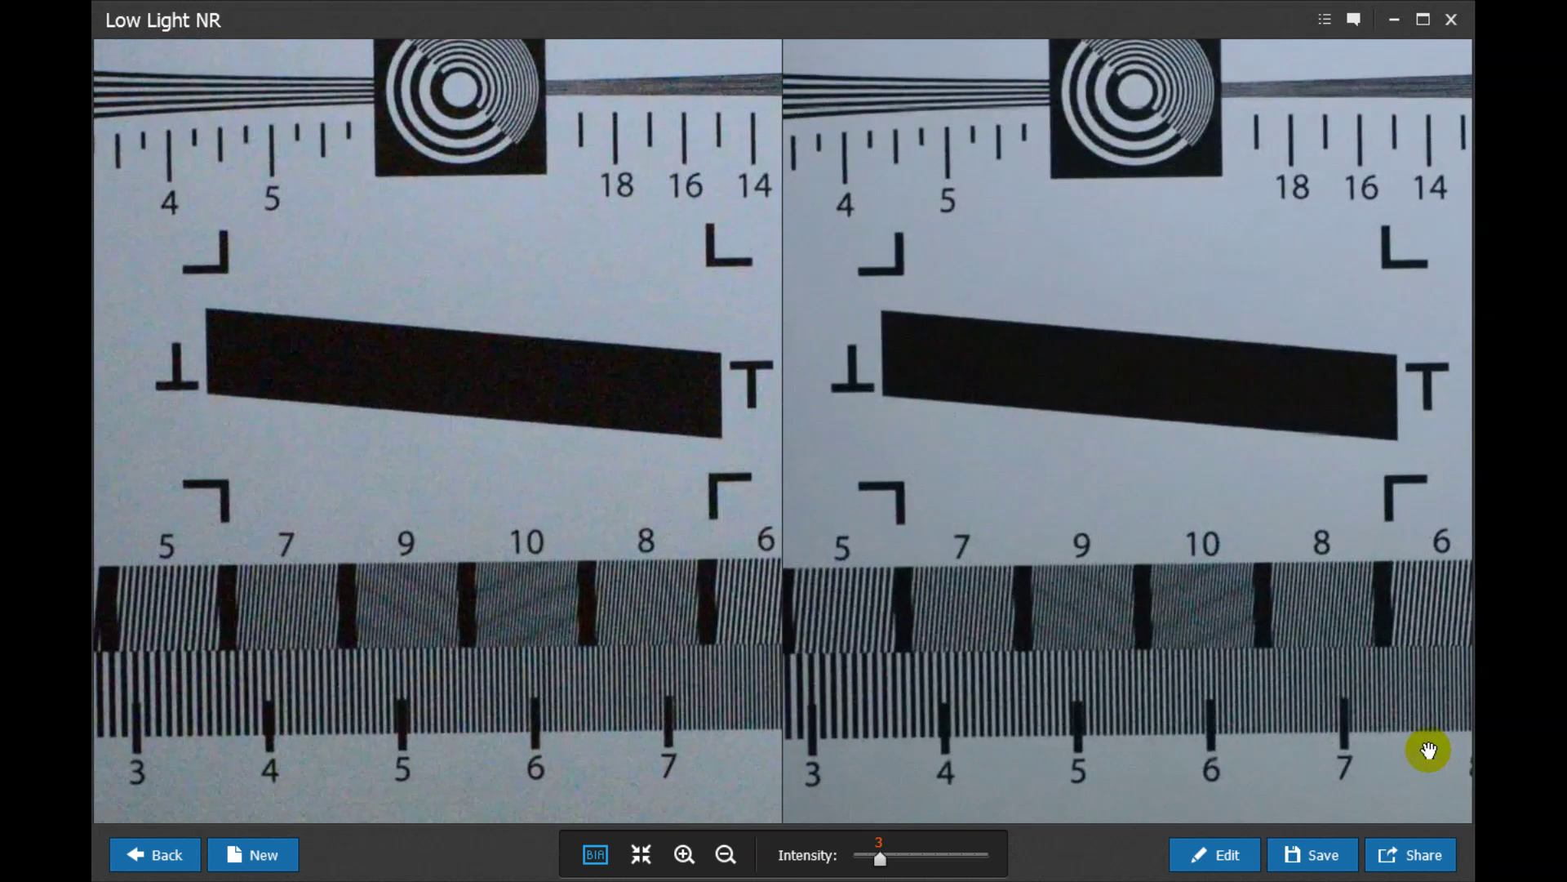
click(155, 852)
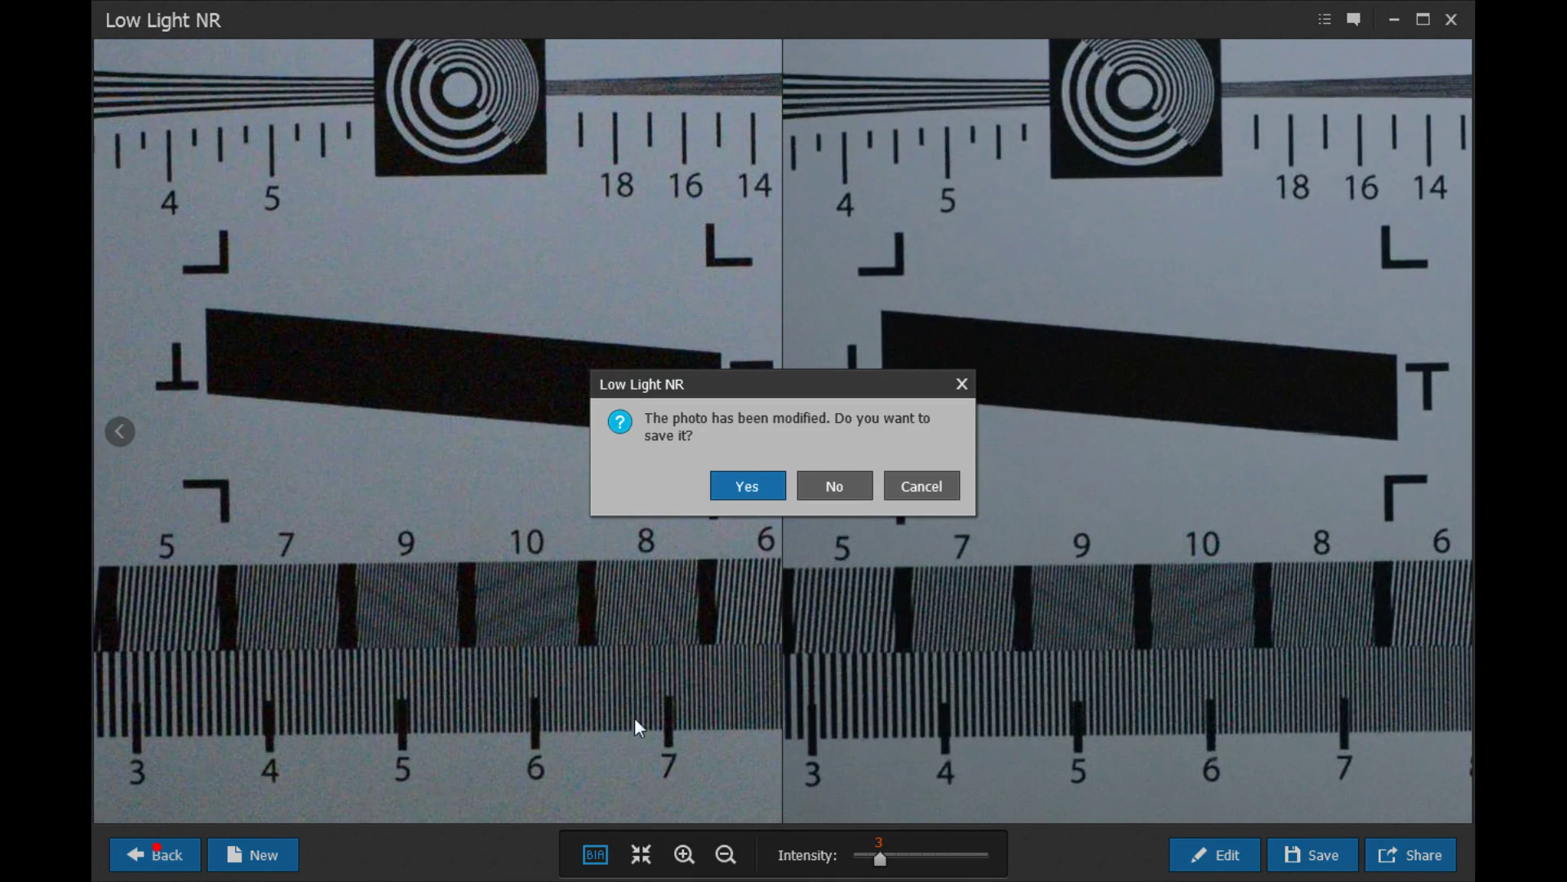
click(819, 497)
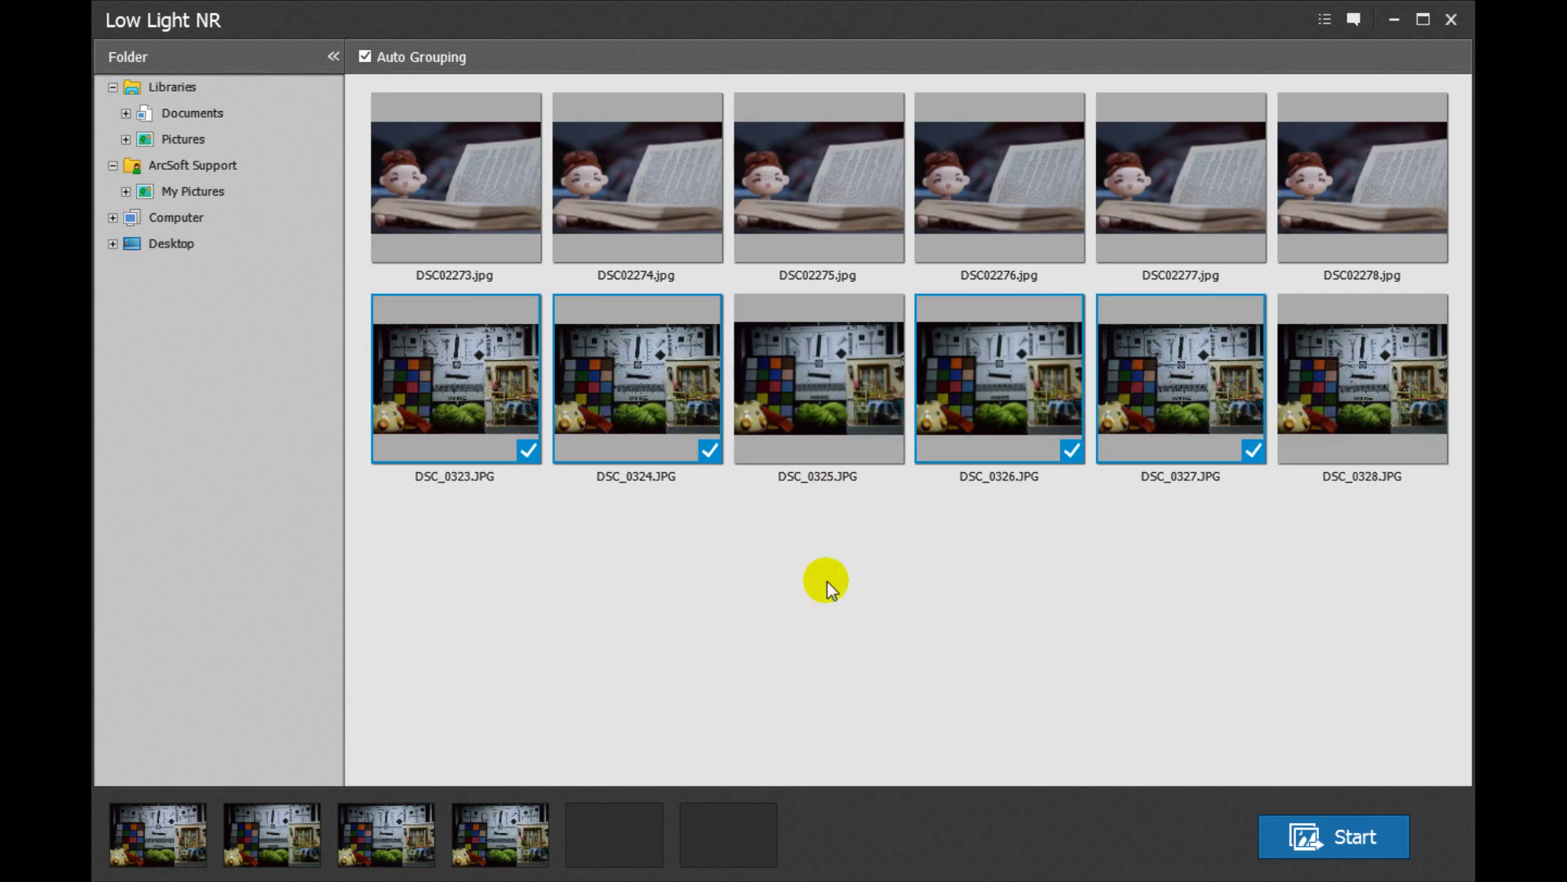
Check another test-chart photo and reprocess the checked shots into a single-image view
click(834, 448)
click(1314, 836)
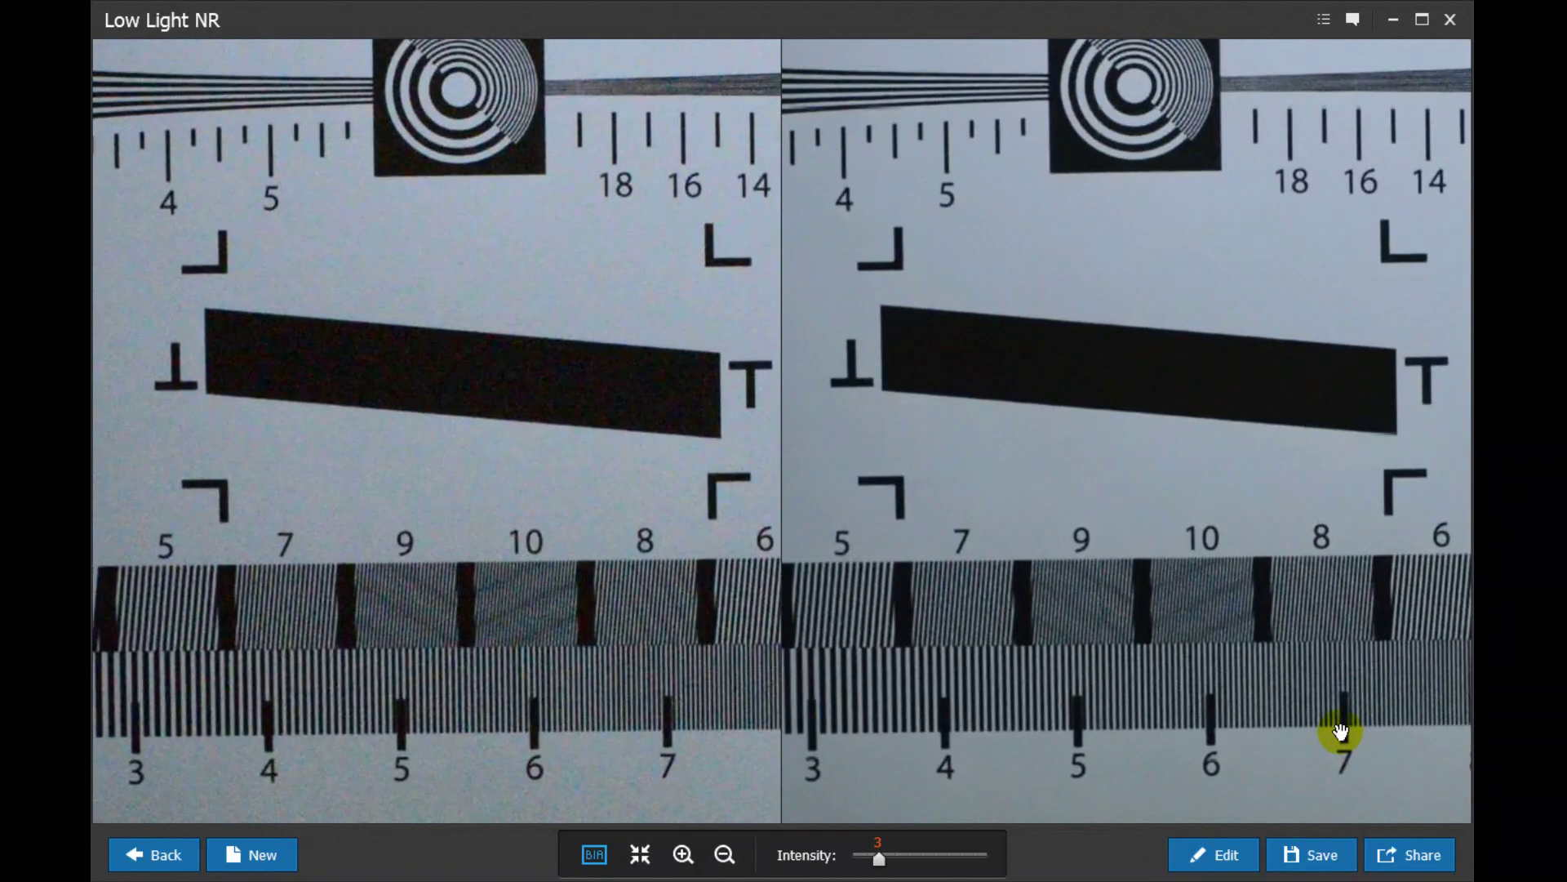
click(608, 854)
Return to the side-by-side Before/After, try Fit and zoom levels, and pan to the 10–20 scales
click(596, 854)
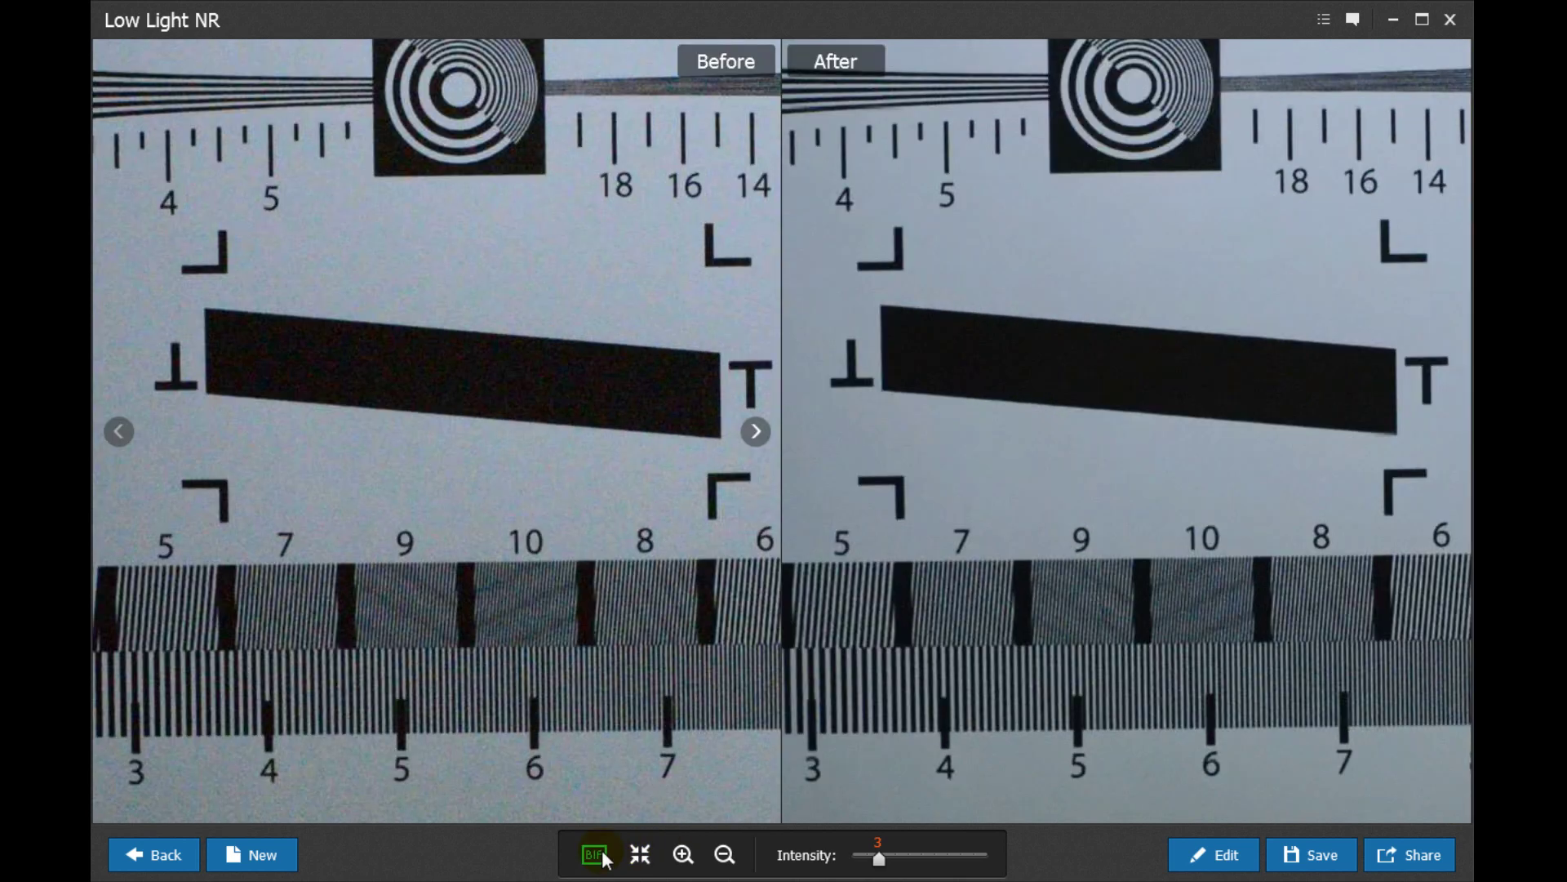
click(639, 855)
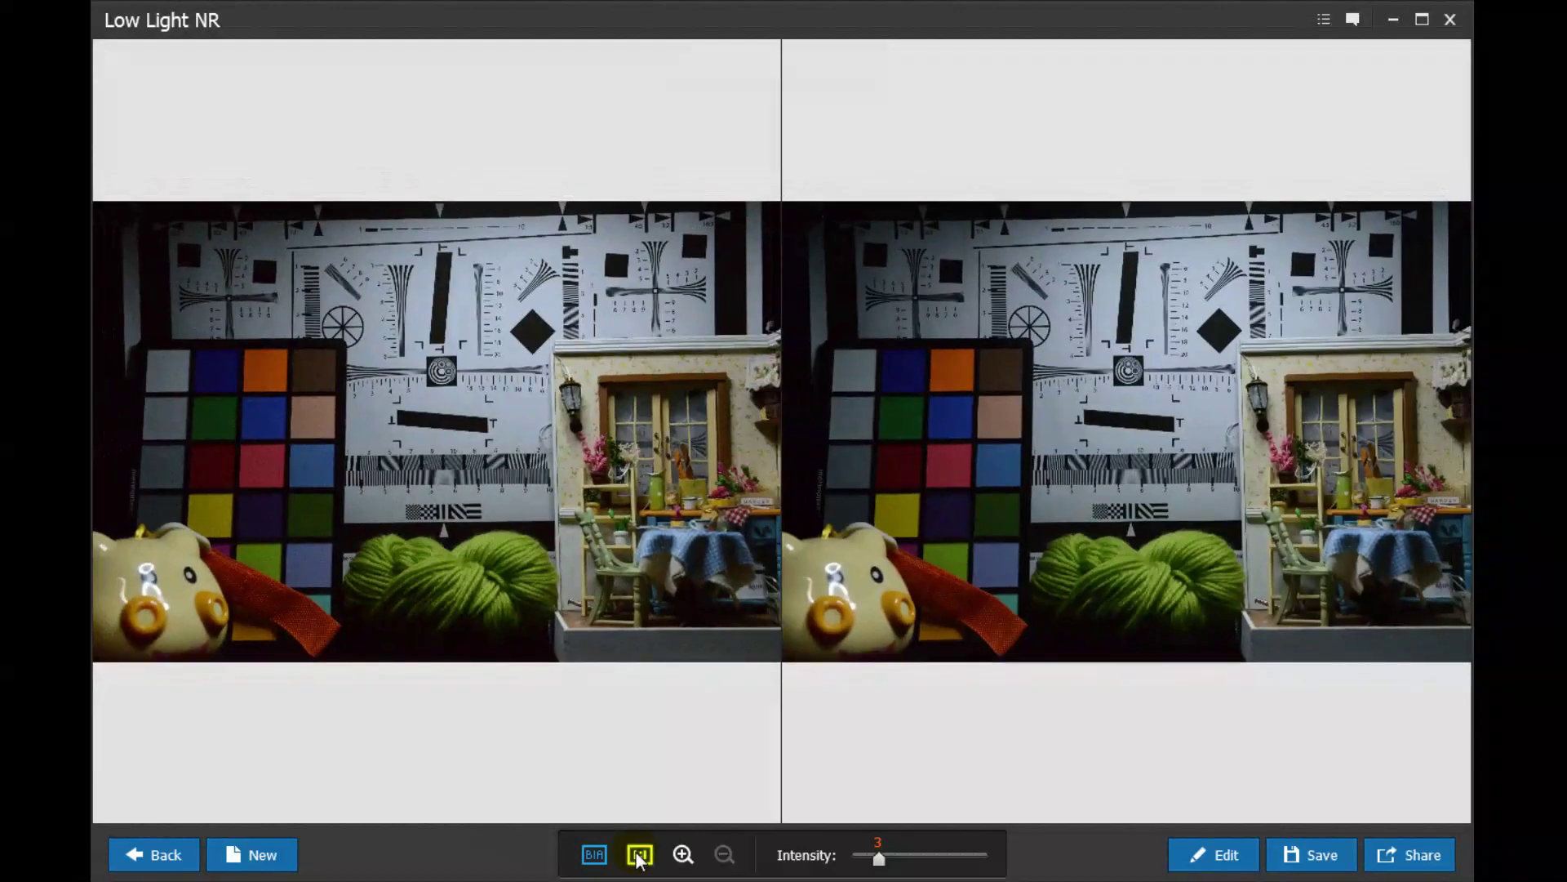
click(639, 856)
click(683, 855)
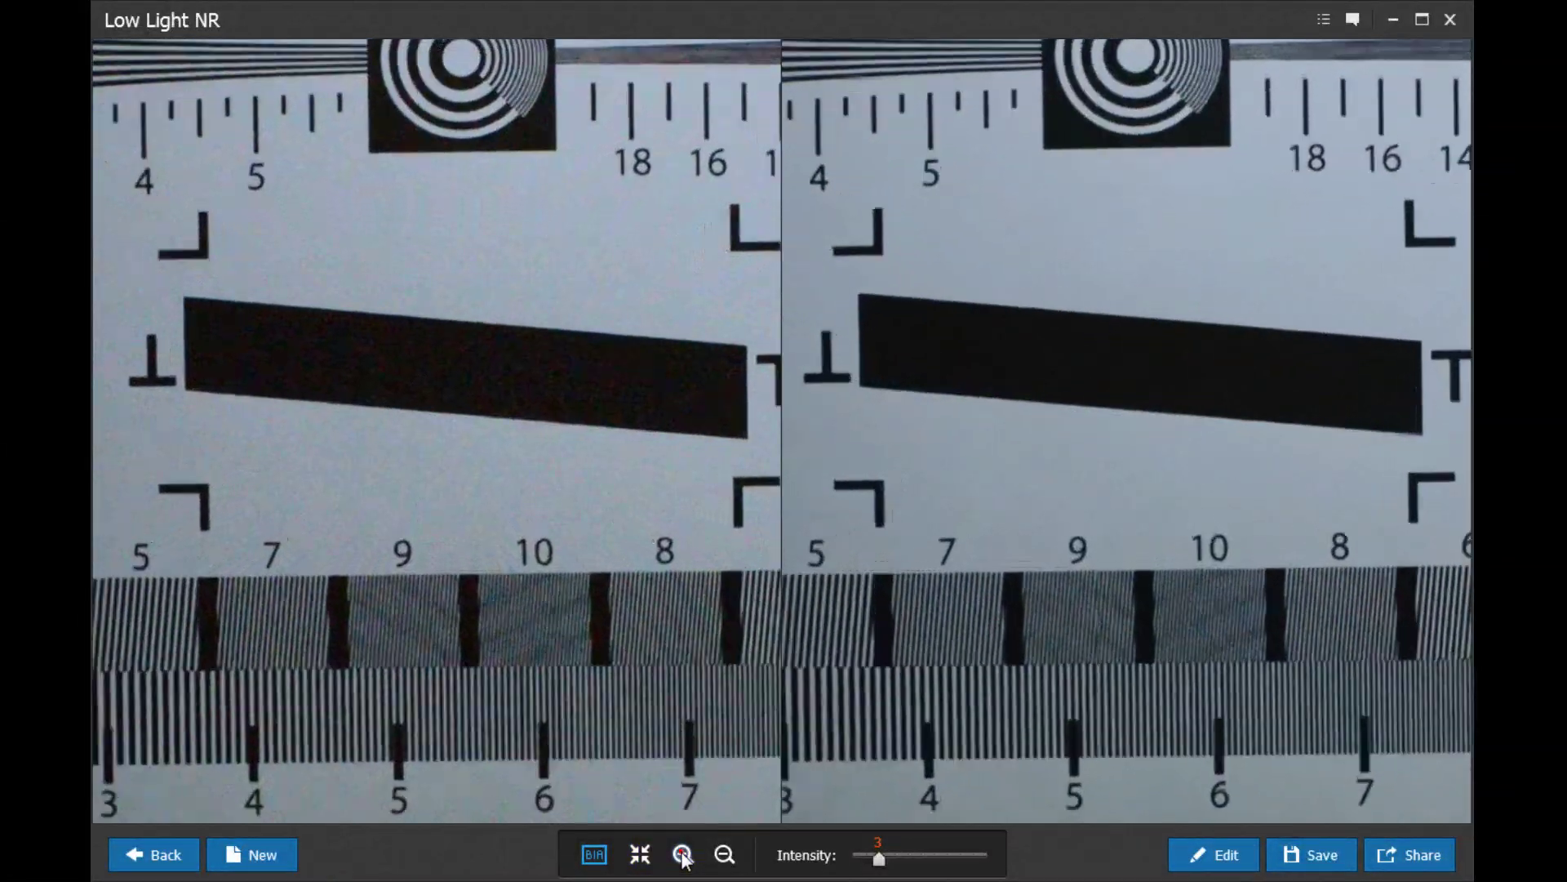
click(725, 855)
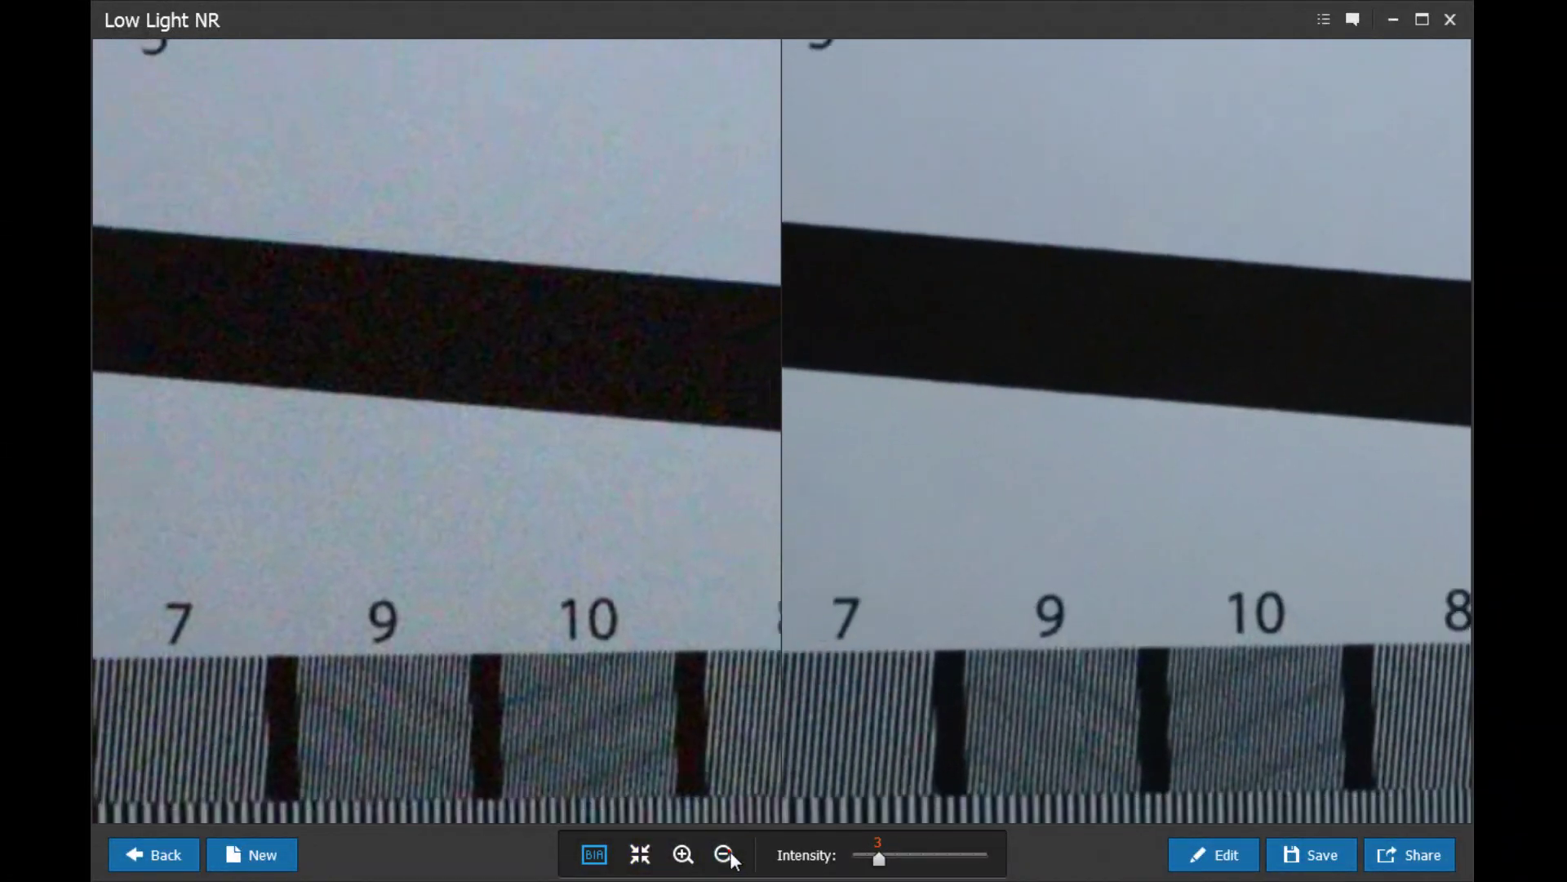
drag(1165, 228, 878, 775)
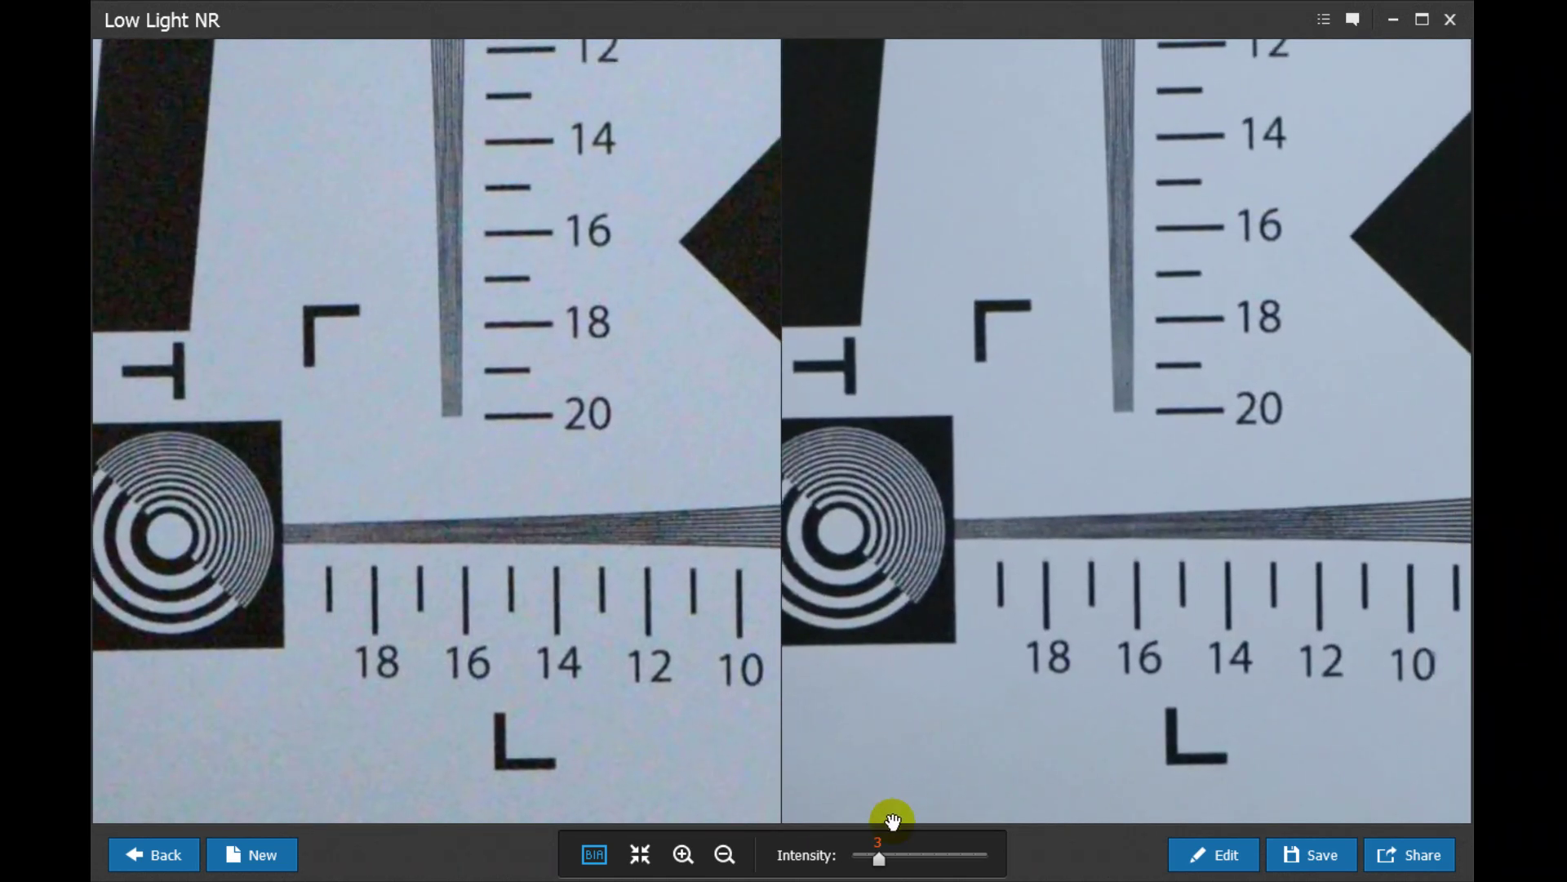
Raise Intensity from 3 to 6, then to 10, inspecting colour patches and checkerboard
drag(880, 855, 932, 859)
drag(980, 729, 1465, 437)
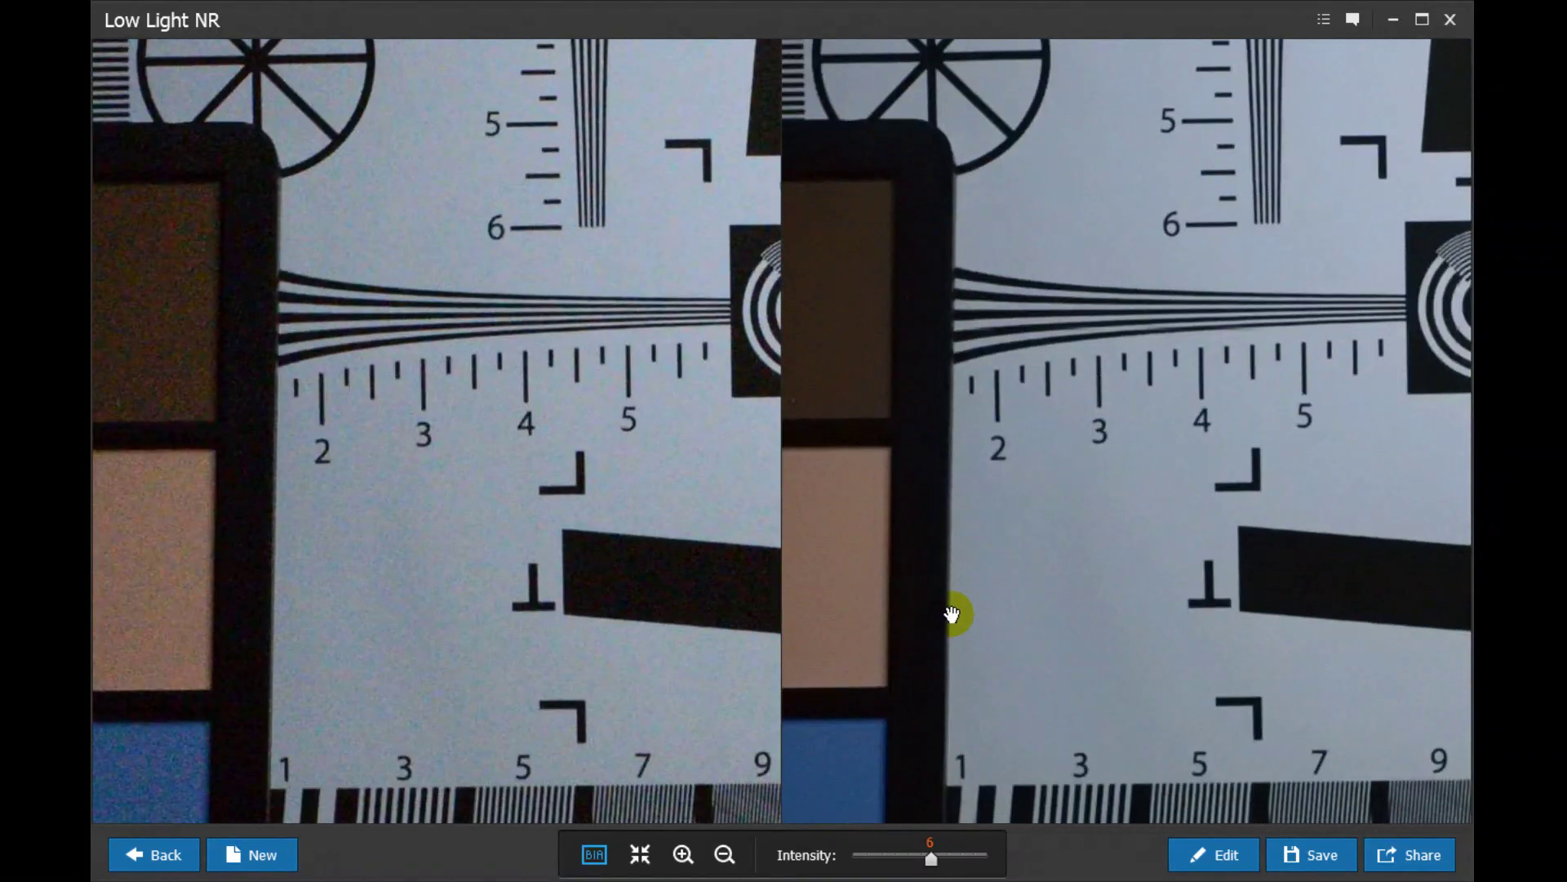
drag(952, 612, 1355, 625)
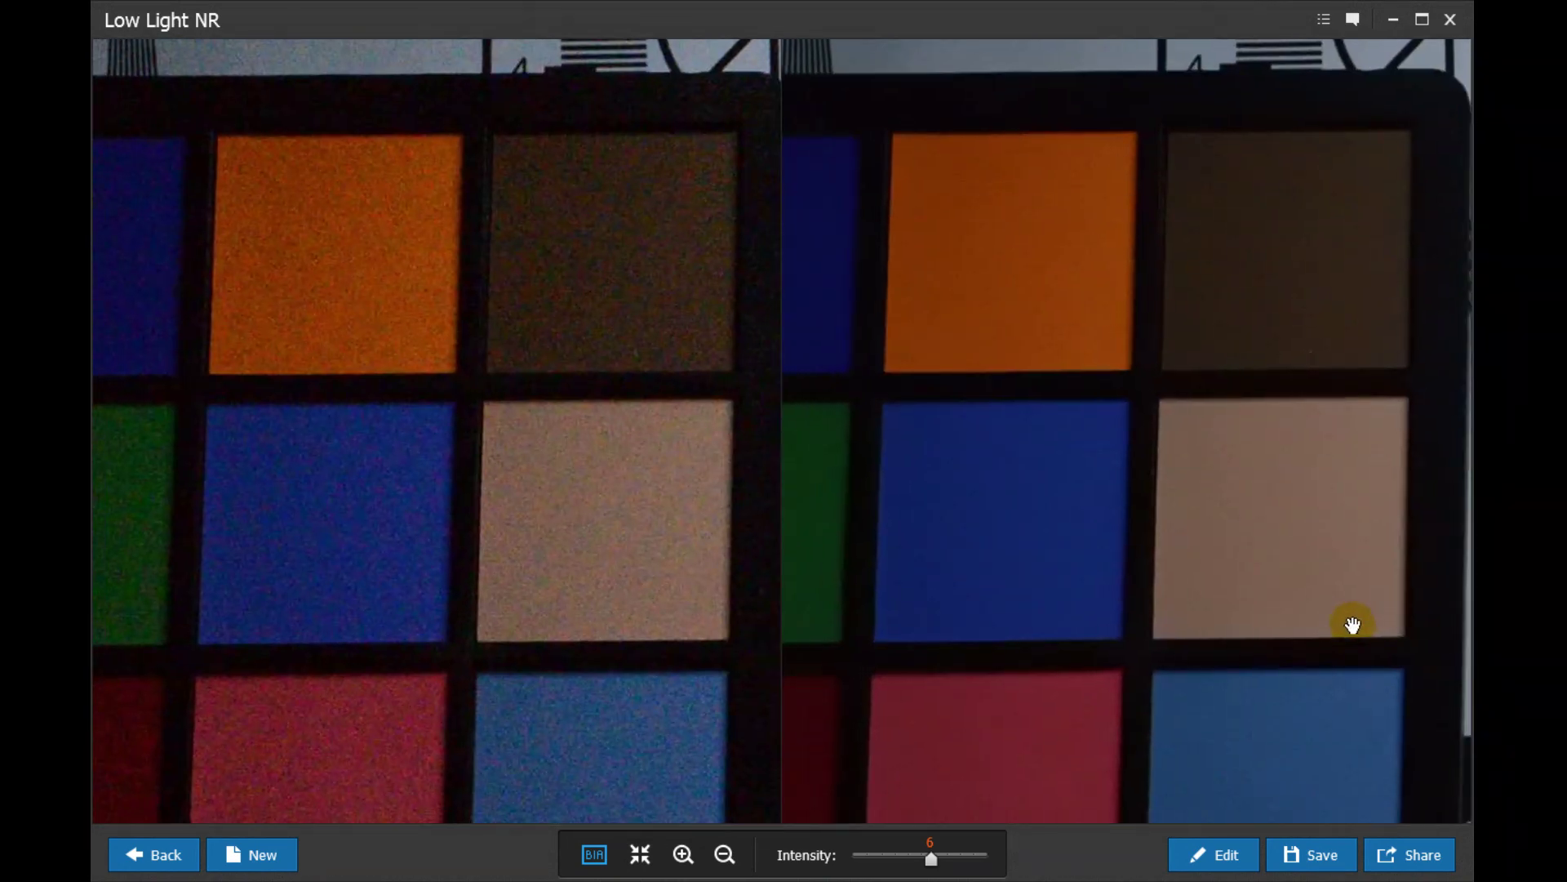
scroll(1148, 665, up, 3)
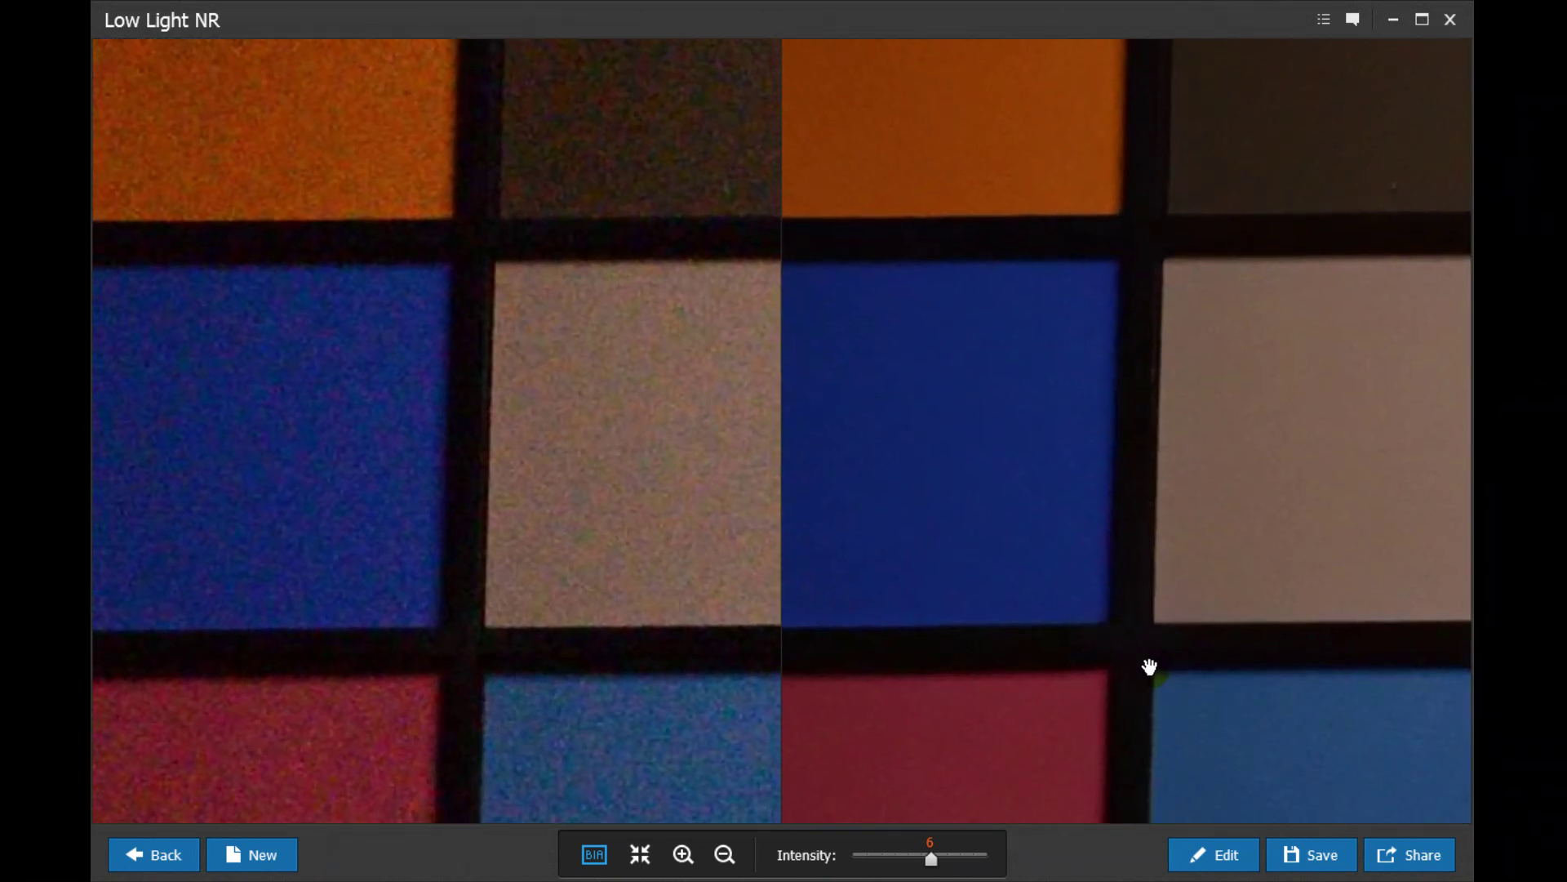
drag(933, 864, 979, 861)
scroll(1089, 671, down, 2)
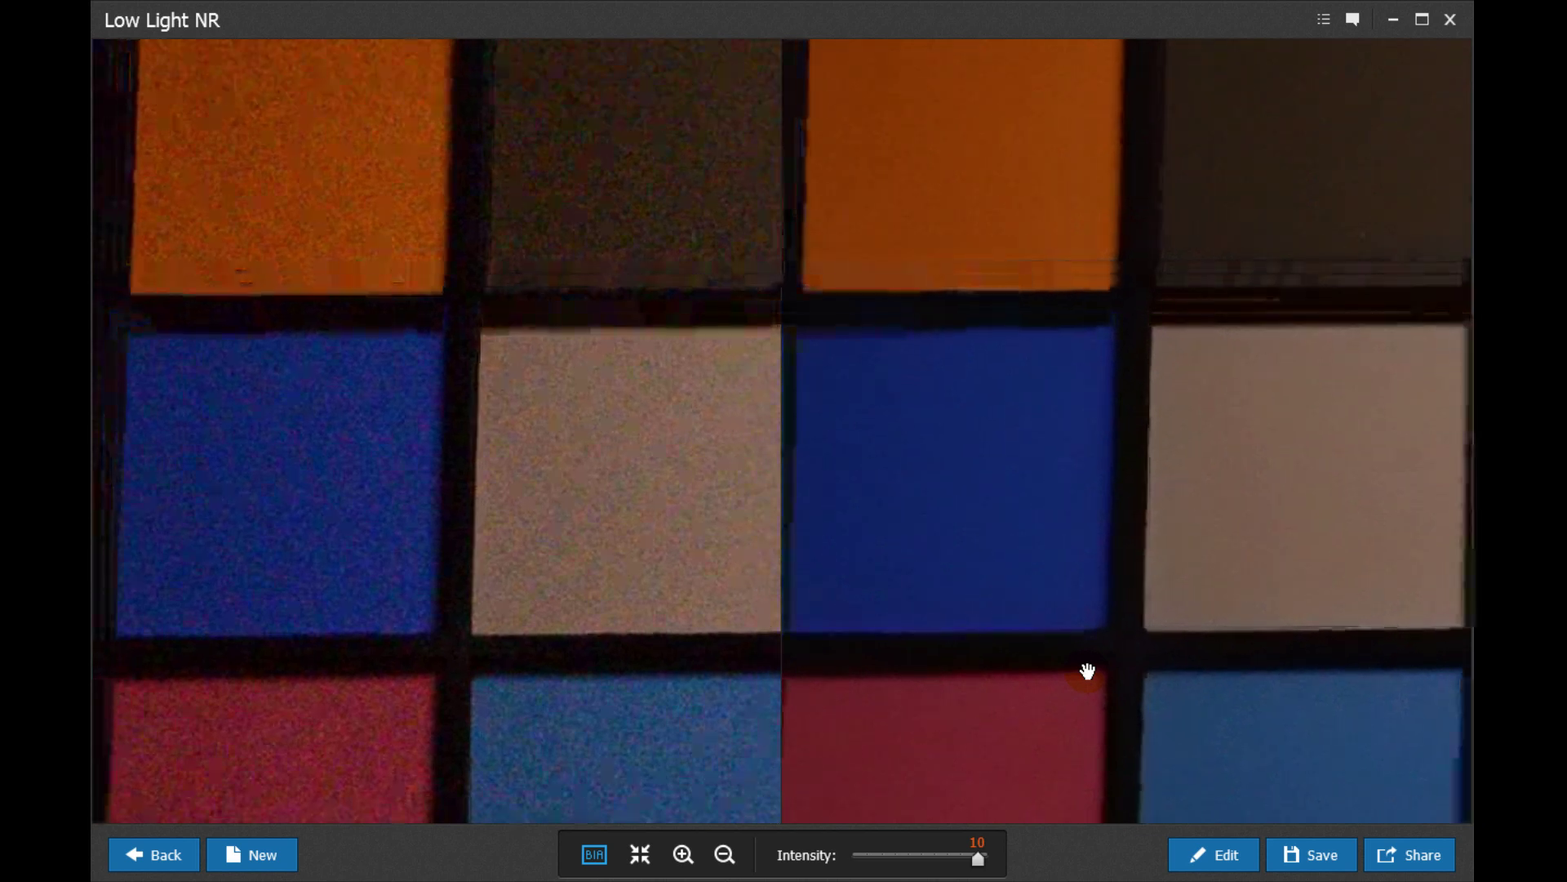
drag(1113, 724, 620, 266)
drag(1012, 739, 868, 623)
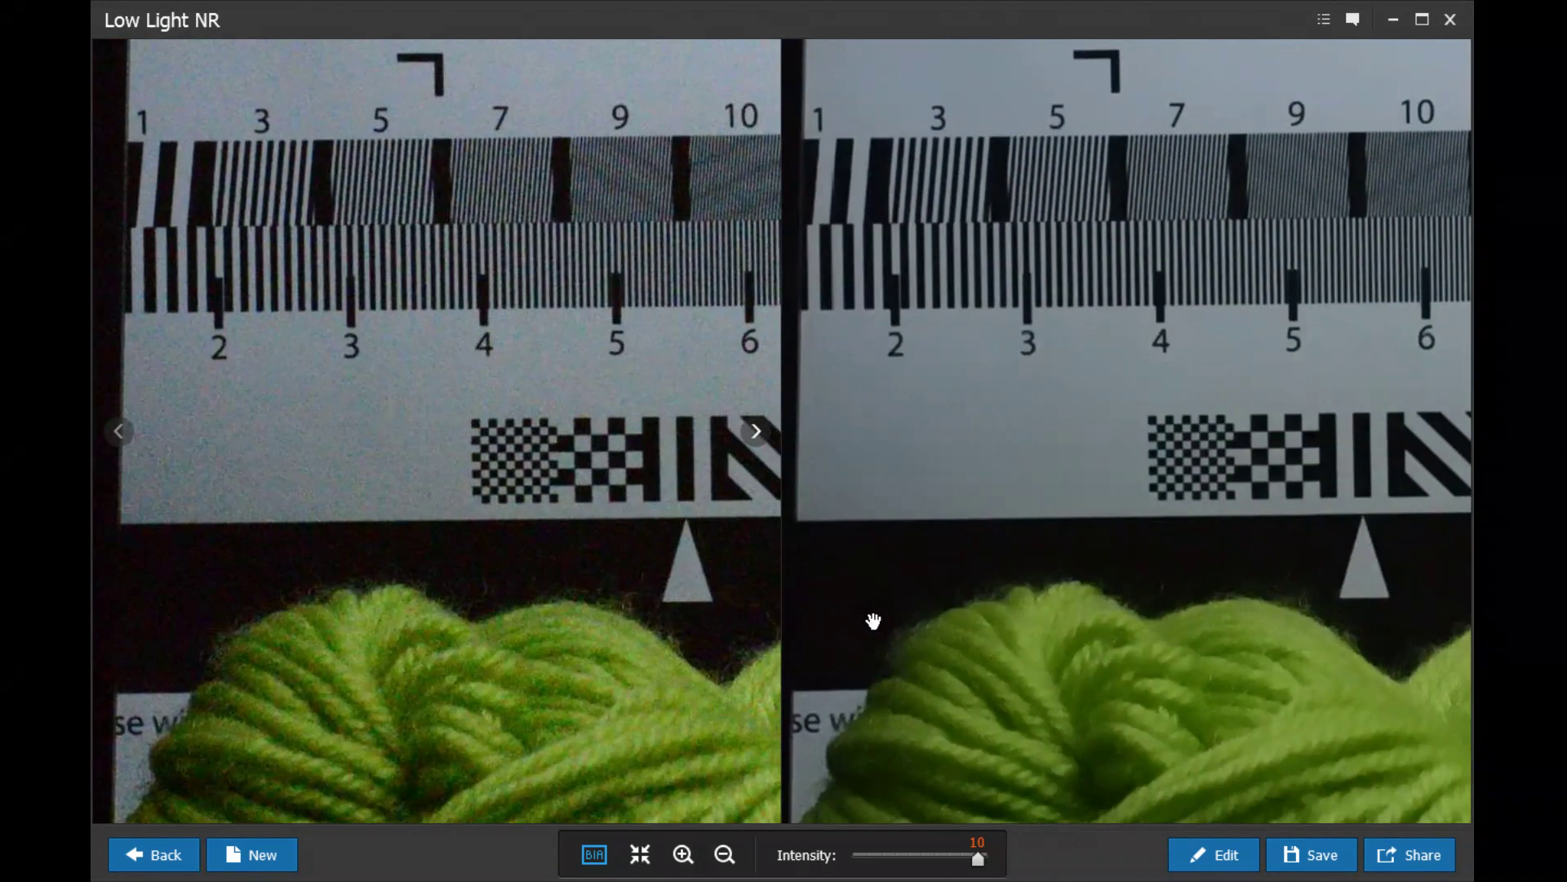
scroll(870, 623, up, 3)
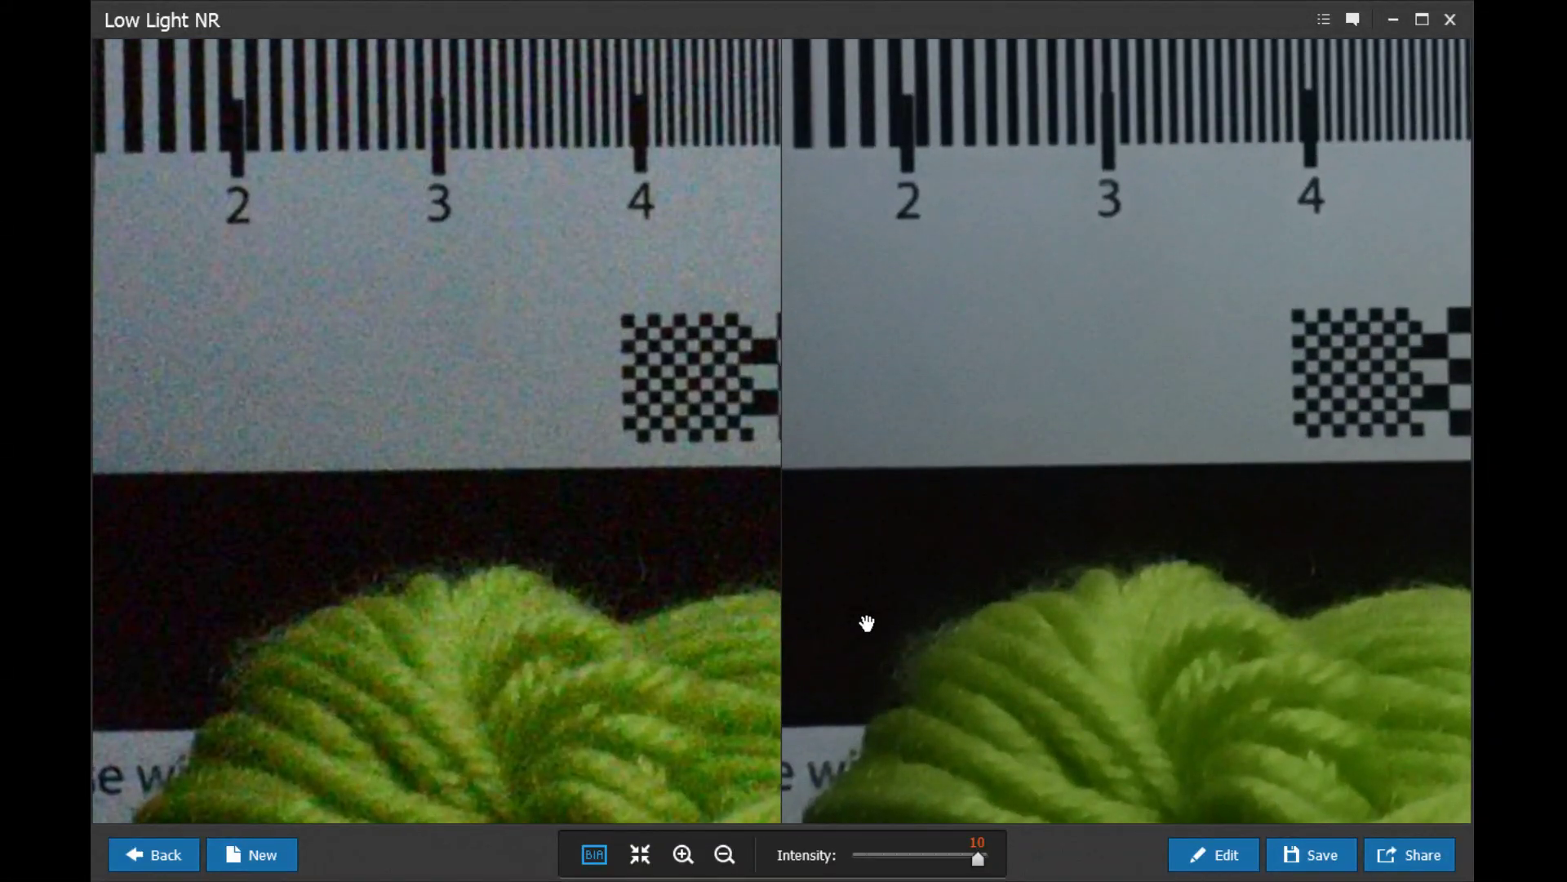
Save DSC_0323_NR to the Desktop as a JPEG at Original size and 100% quality
click(1416, 853)
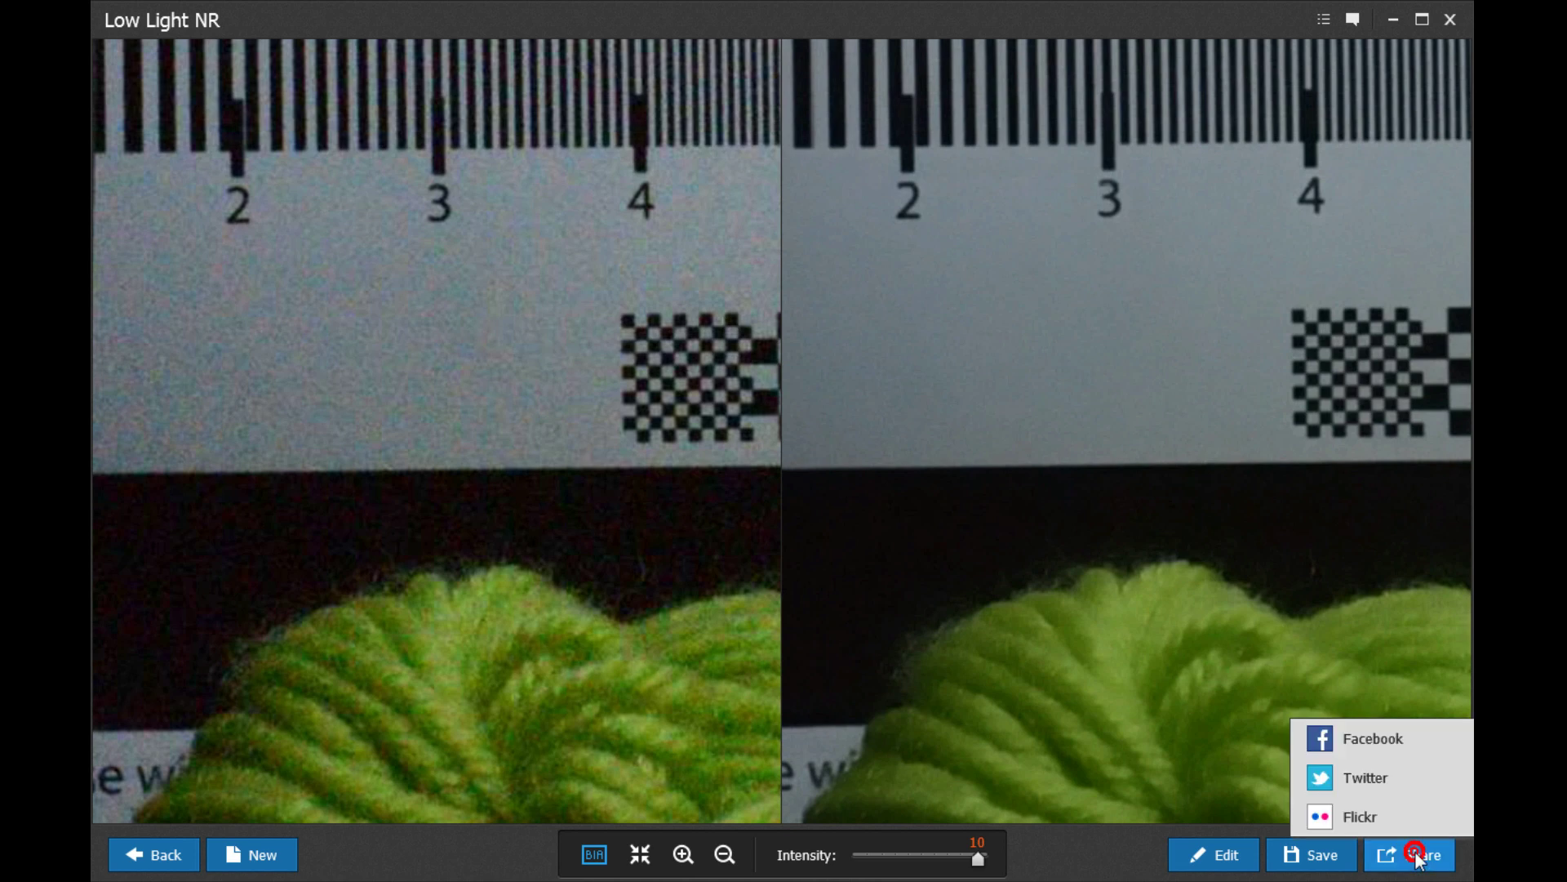
click(1417, 855)
click(1331, 853)
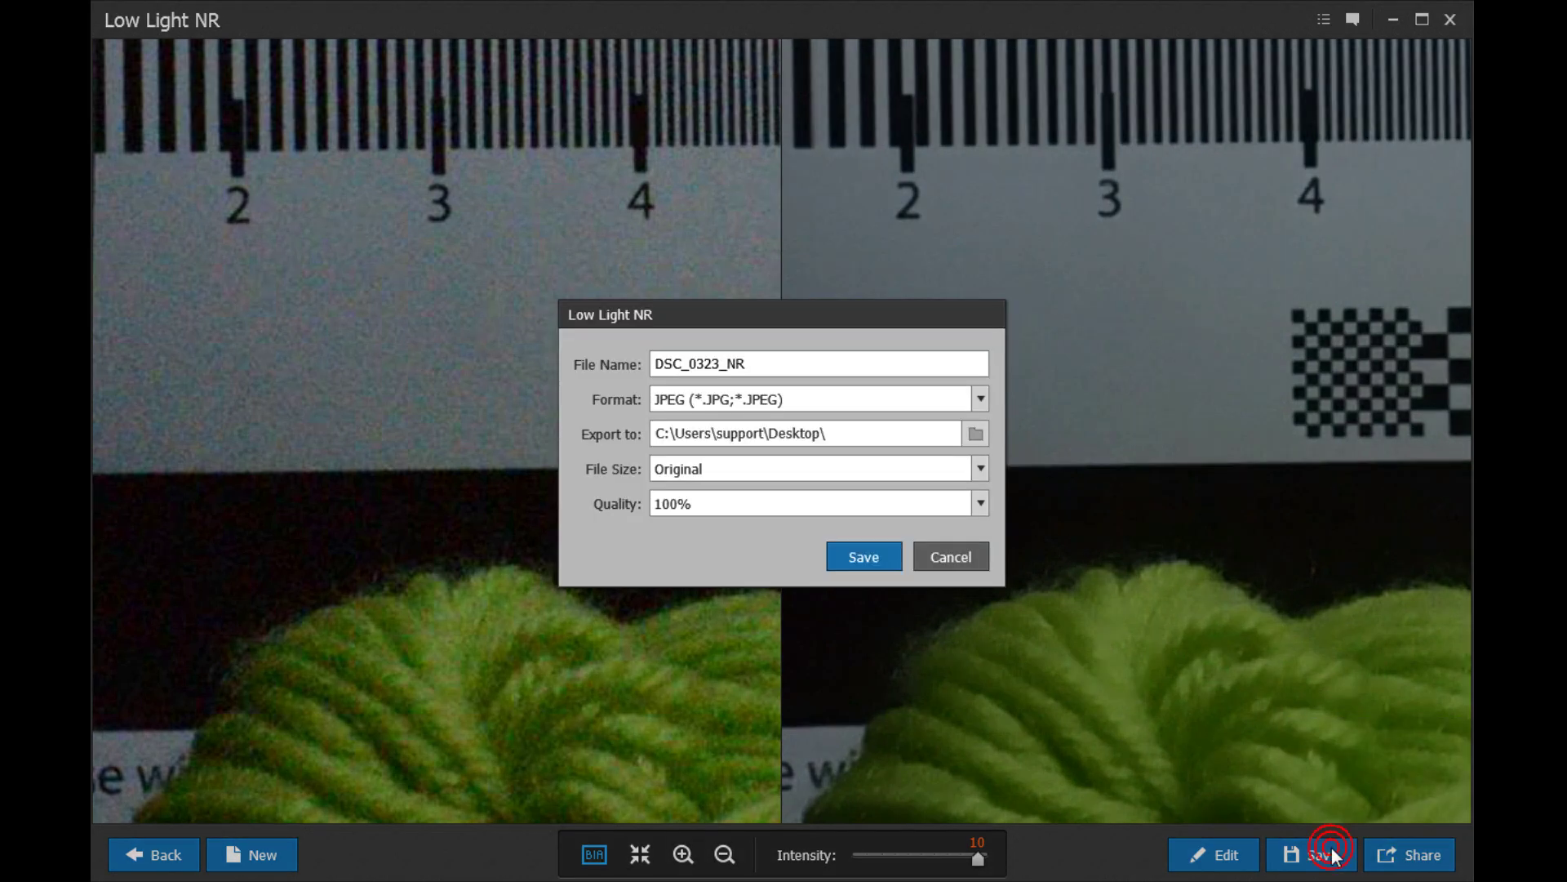
click(983, 399)
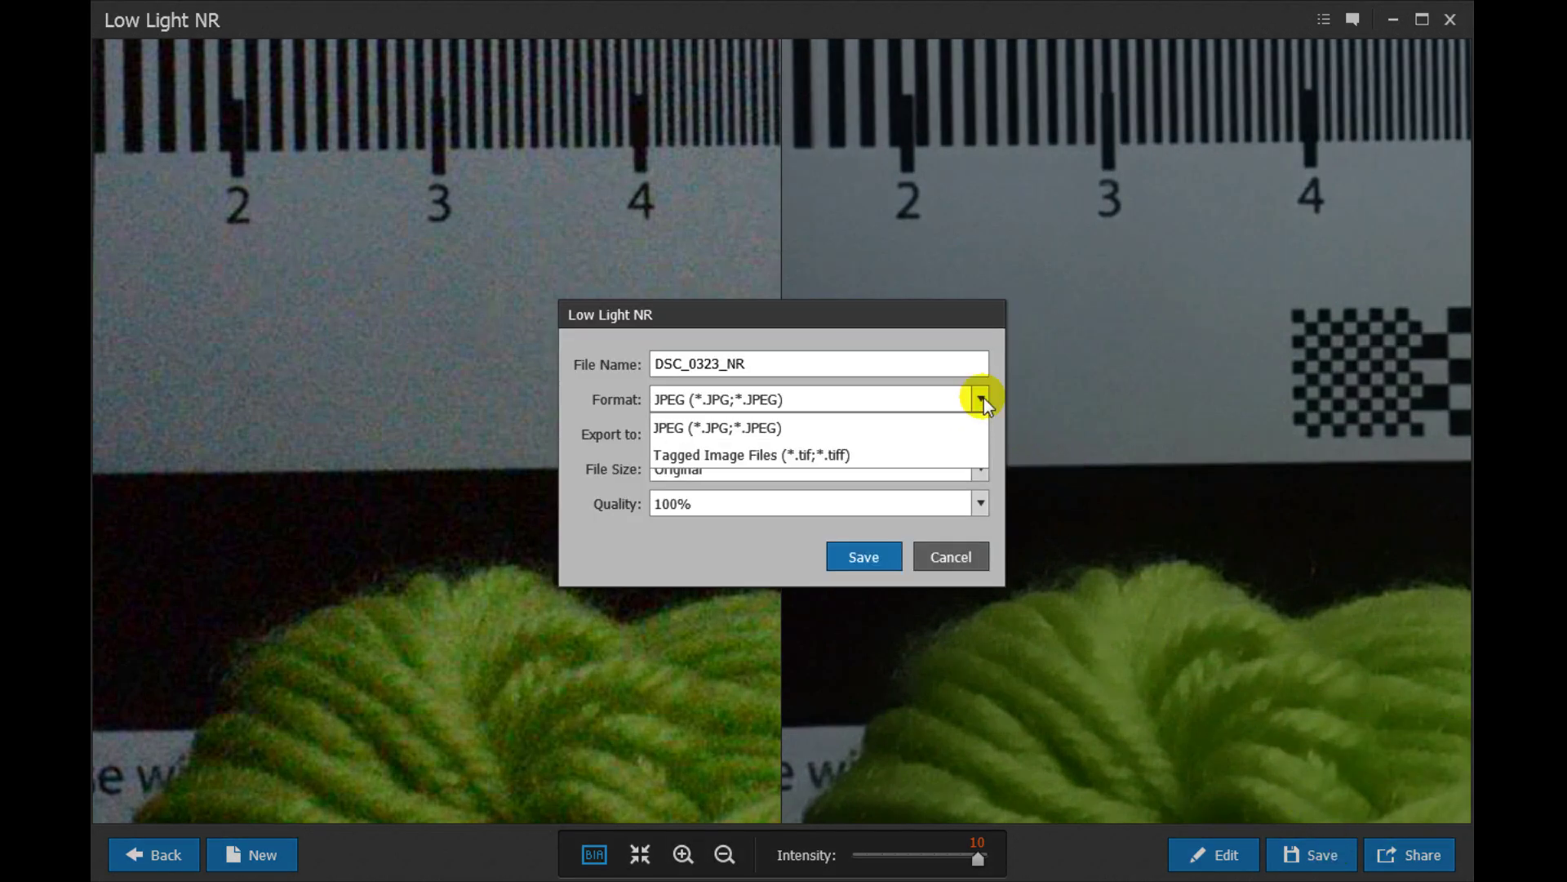
click(982, 399)
click(975, 434)
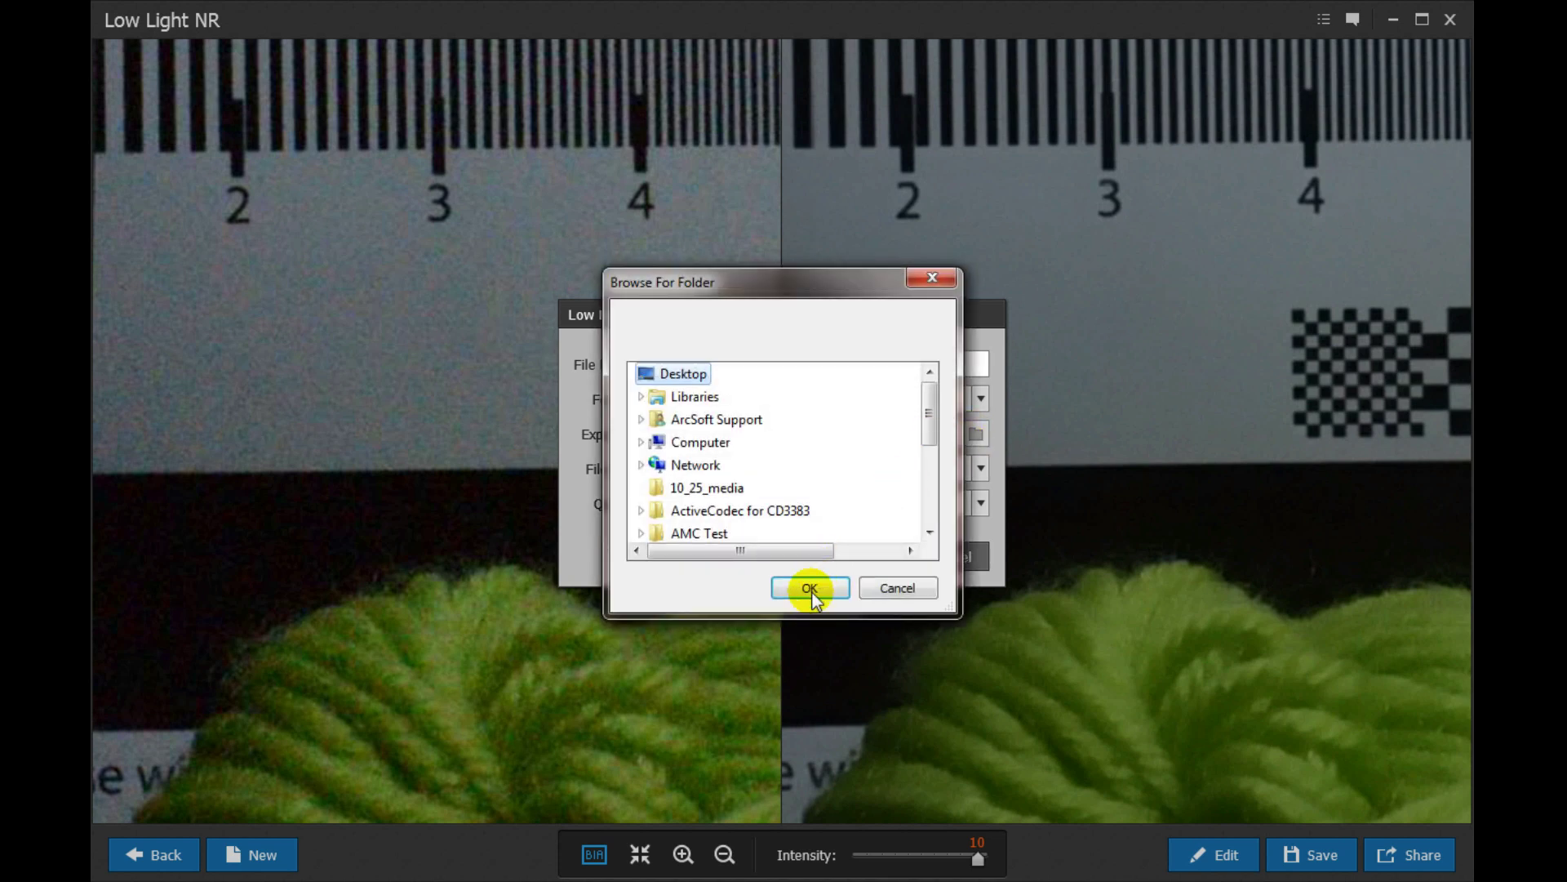
click(811, 589)
click(979, 468)
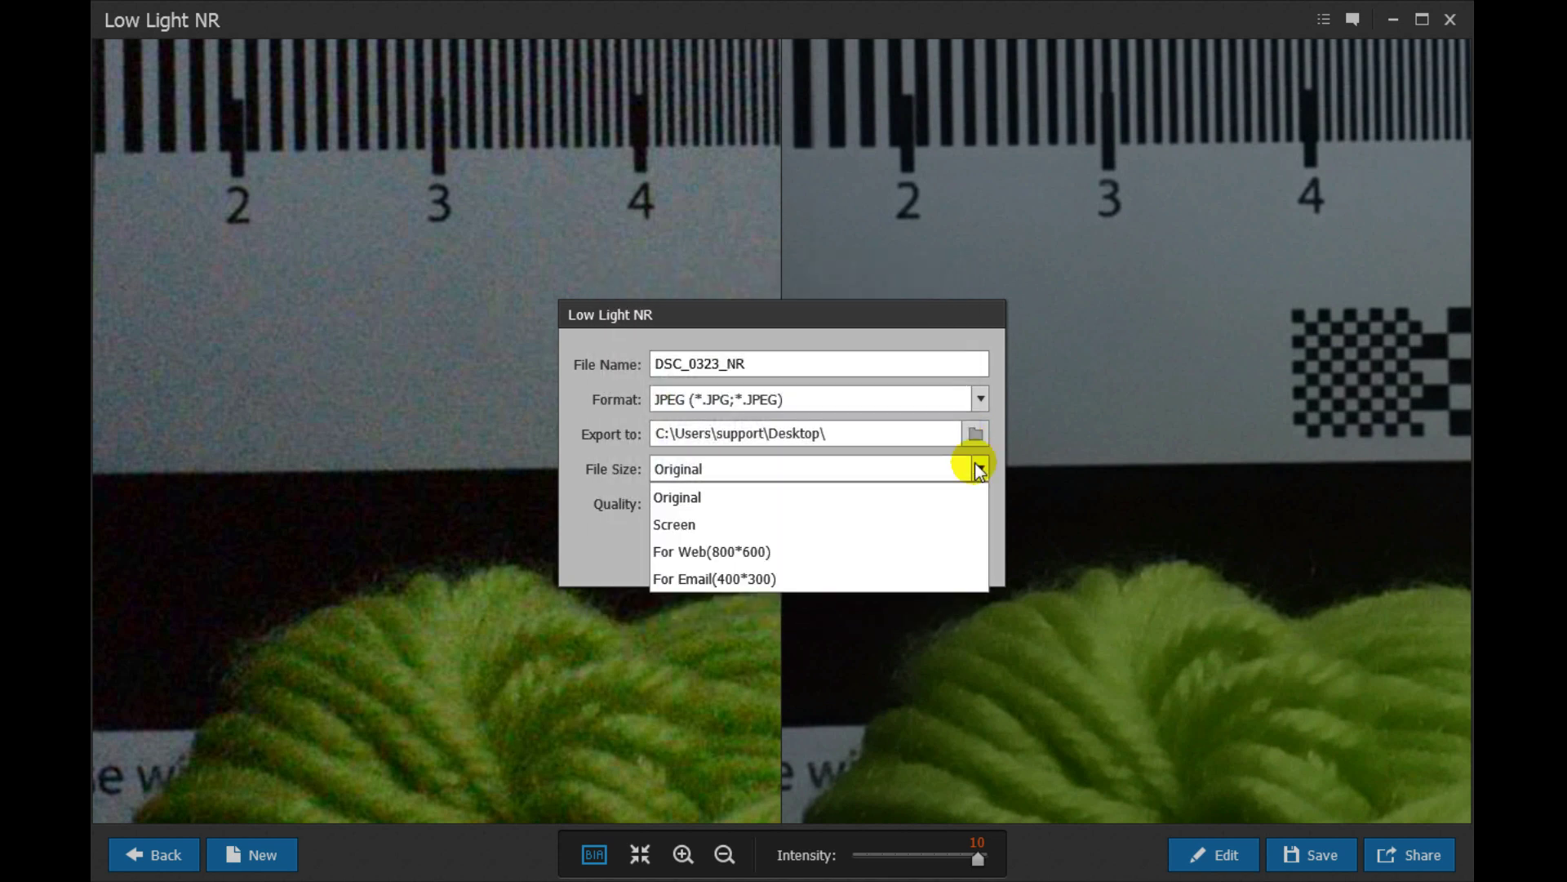
click(980, 468)
click(983, 503)
click(985, 503)
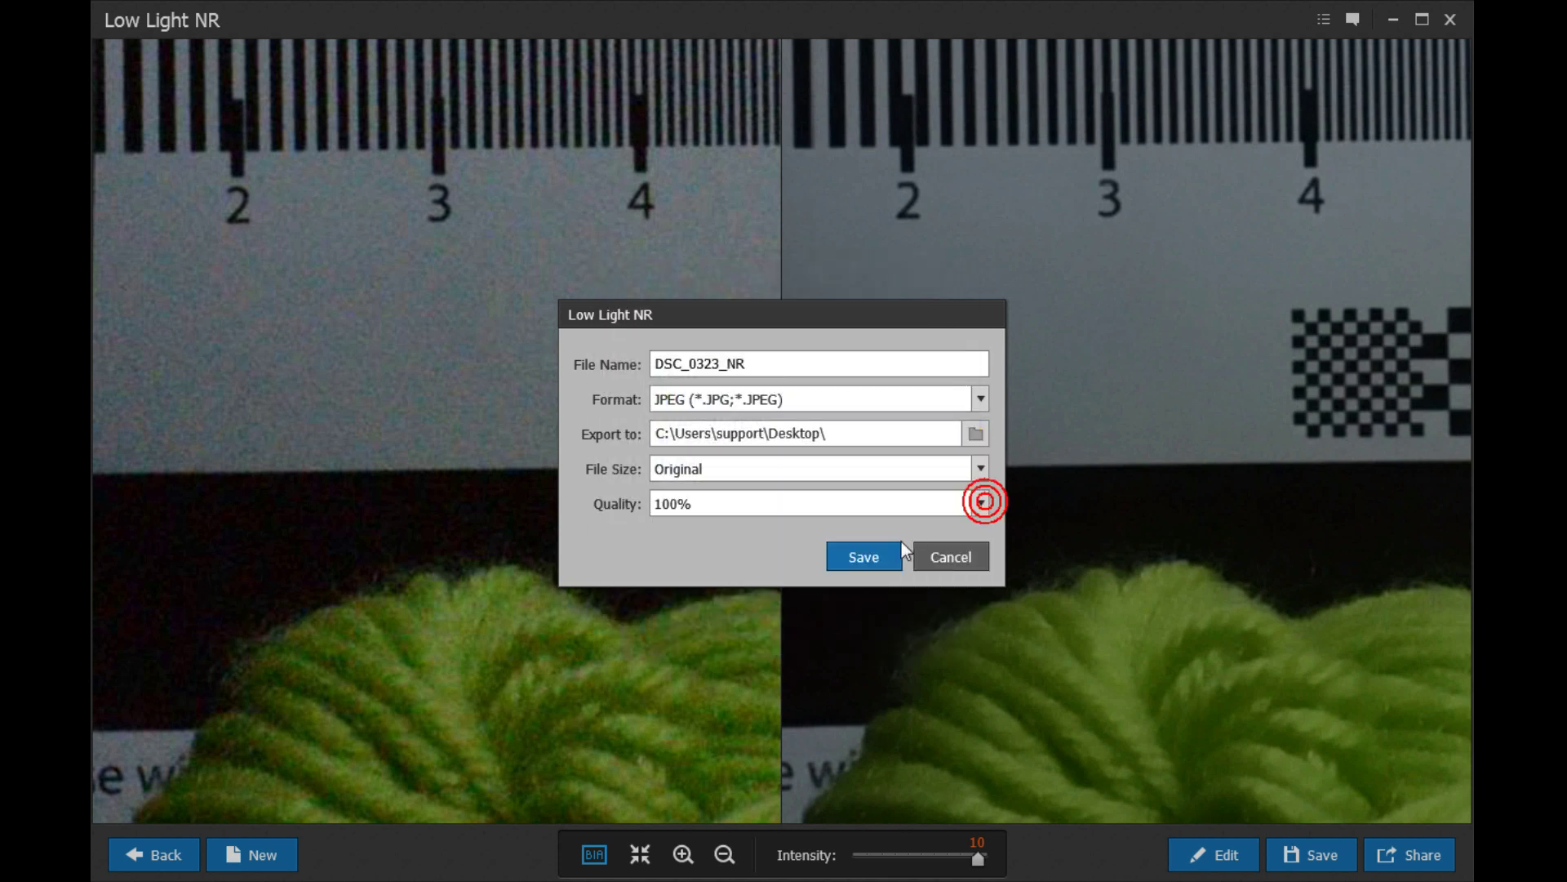
click(887, 560)
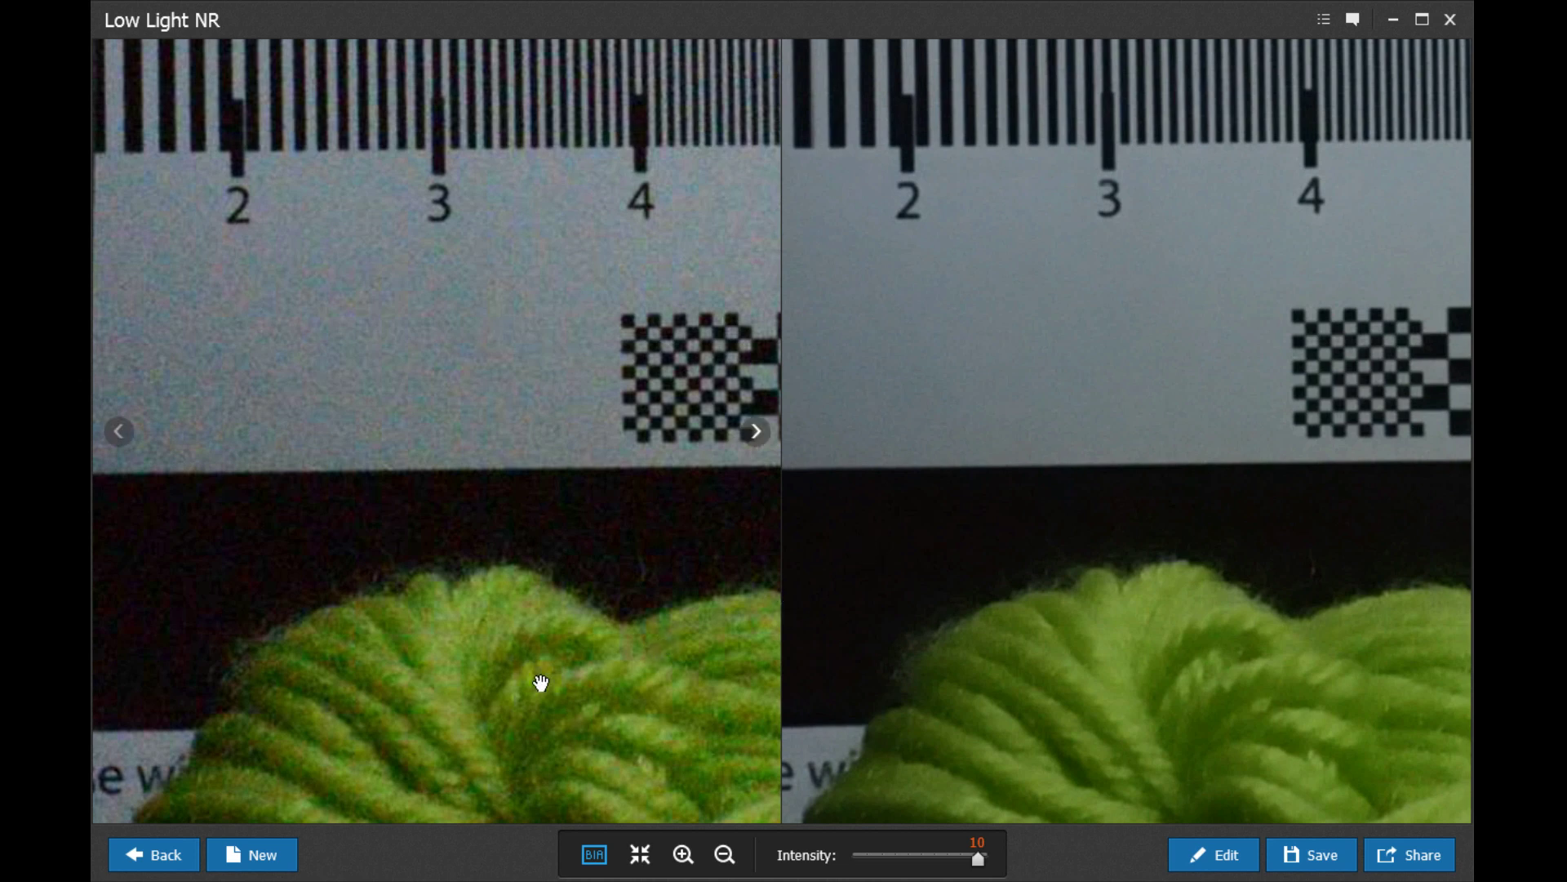
Start a new batch and run noise reduction on the DSC02273 doll-and-book group
click(276, 846)
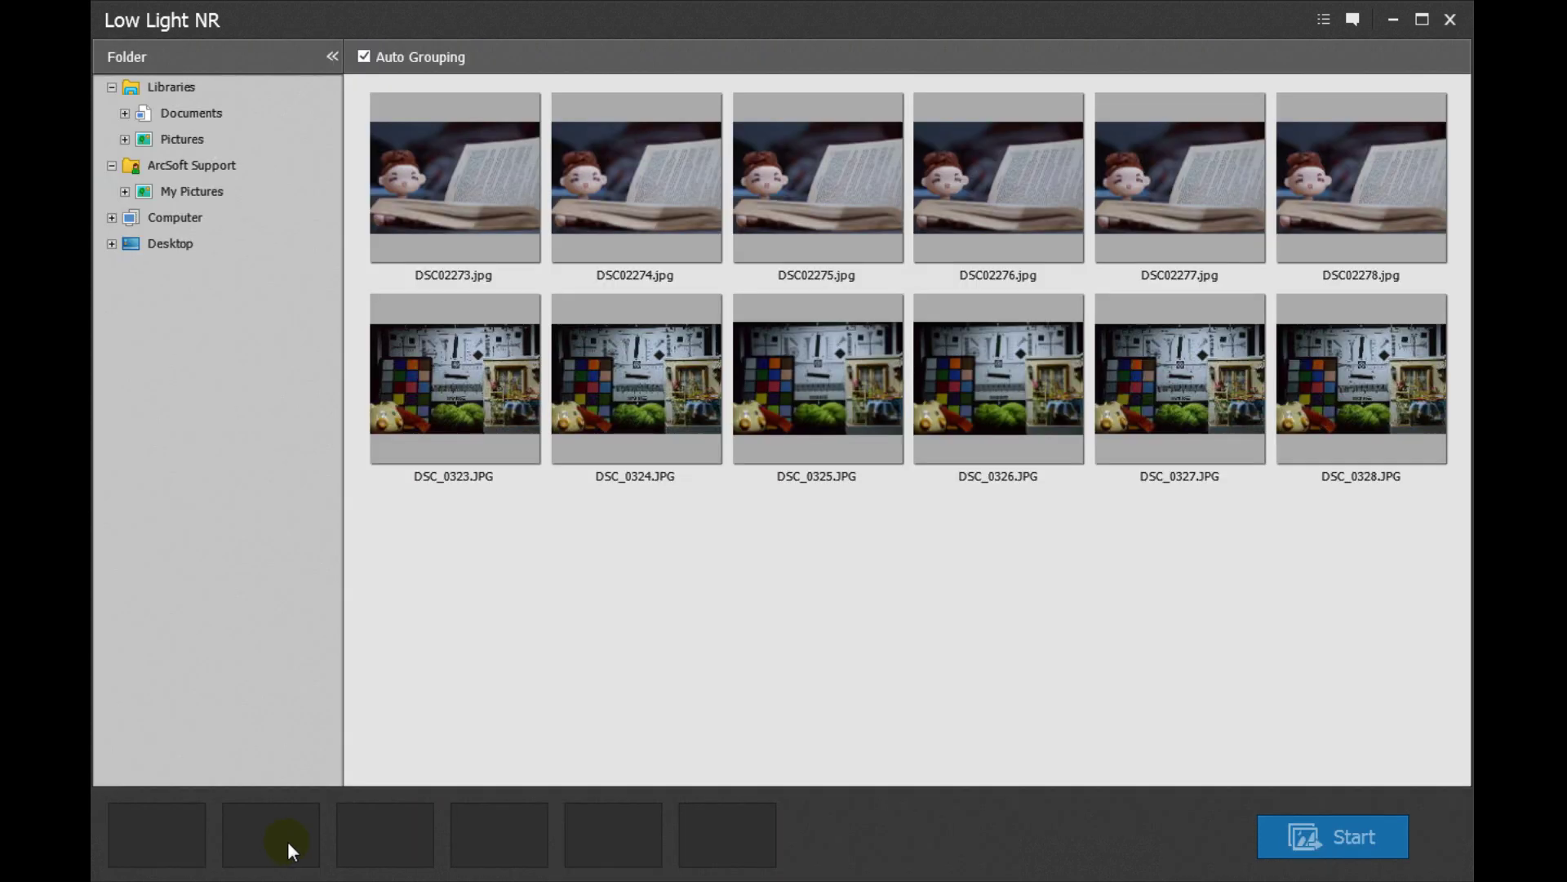
click(482, 214)
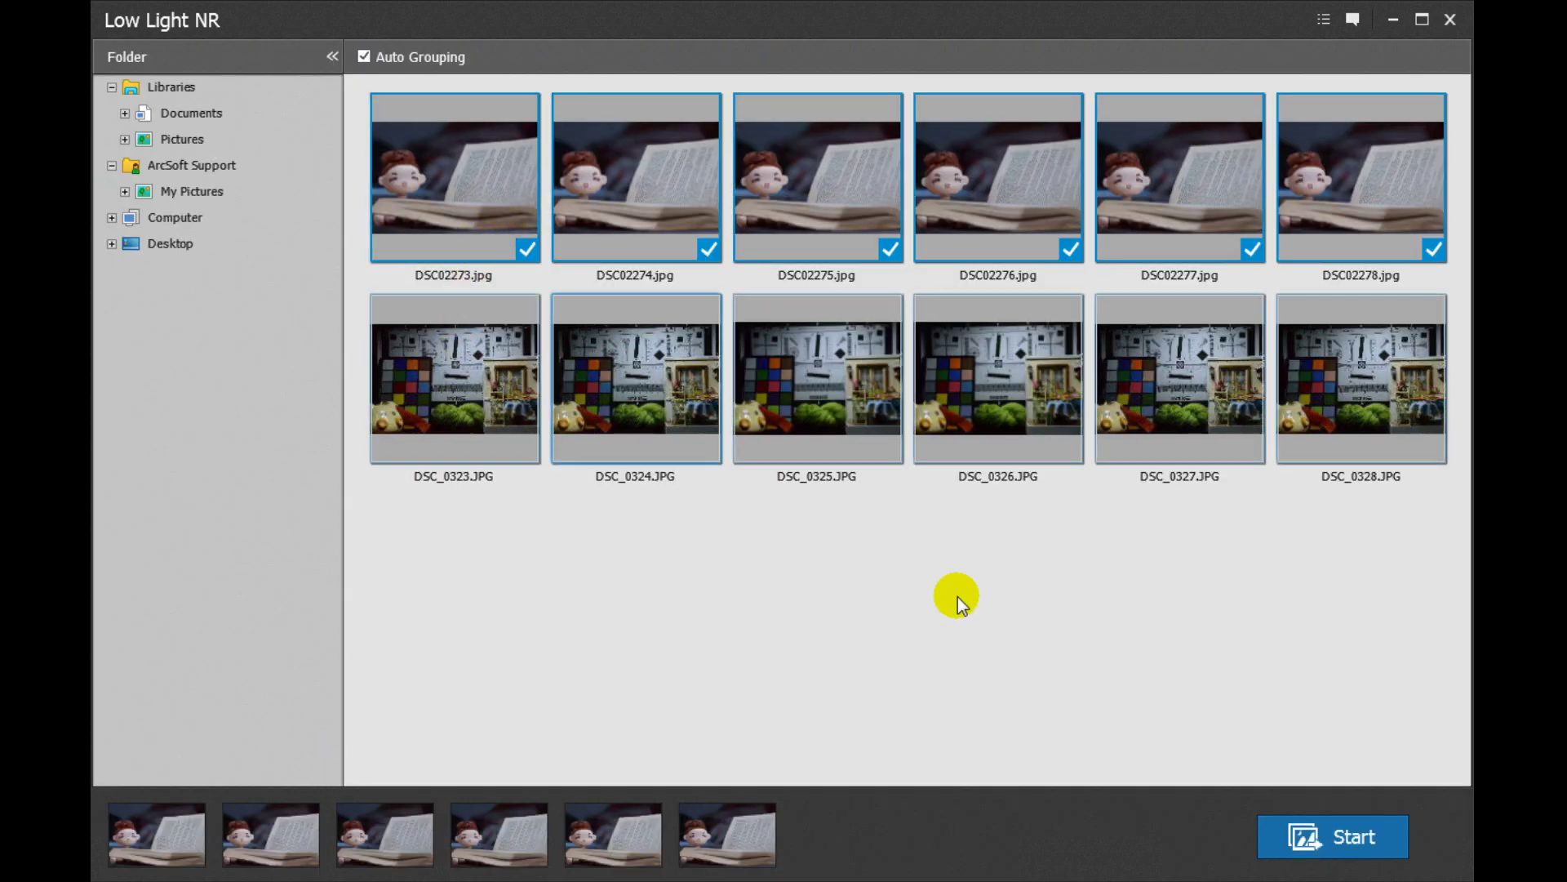
click(1374, 833)
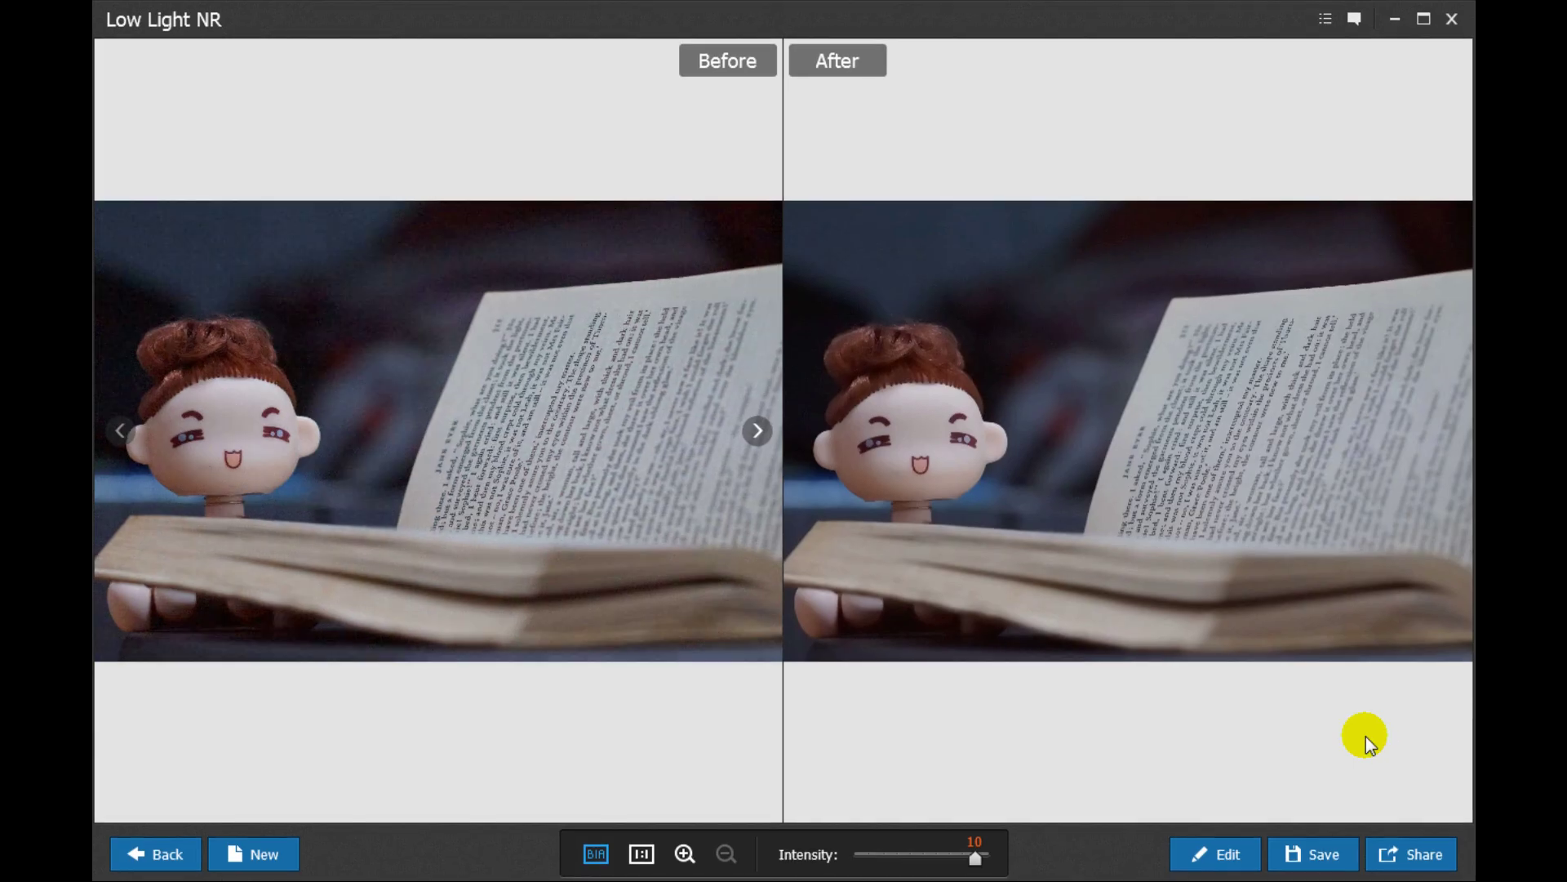
Zoom and pan the Before/After panes over the doll's face and hair, then open Edit
scroll(1365, 736, up, 3)
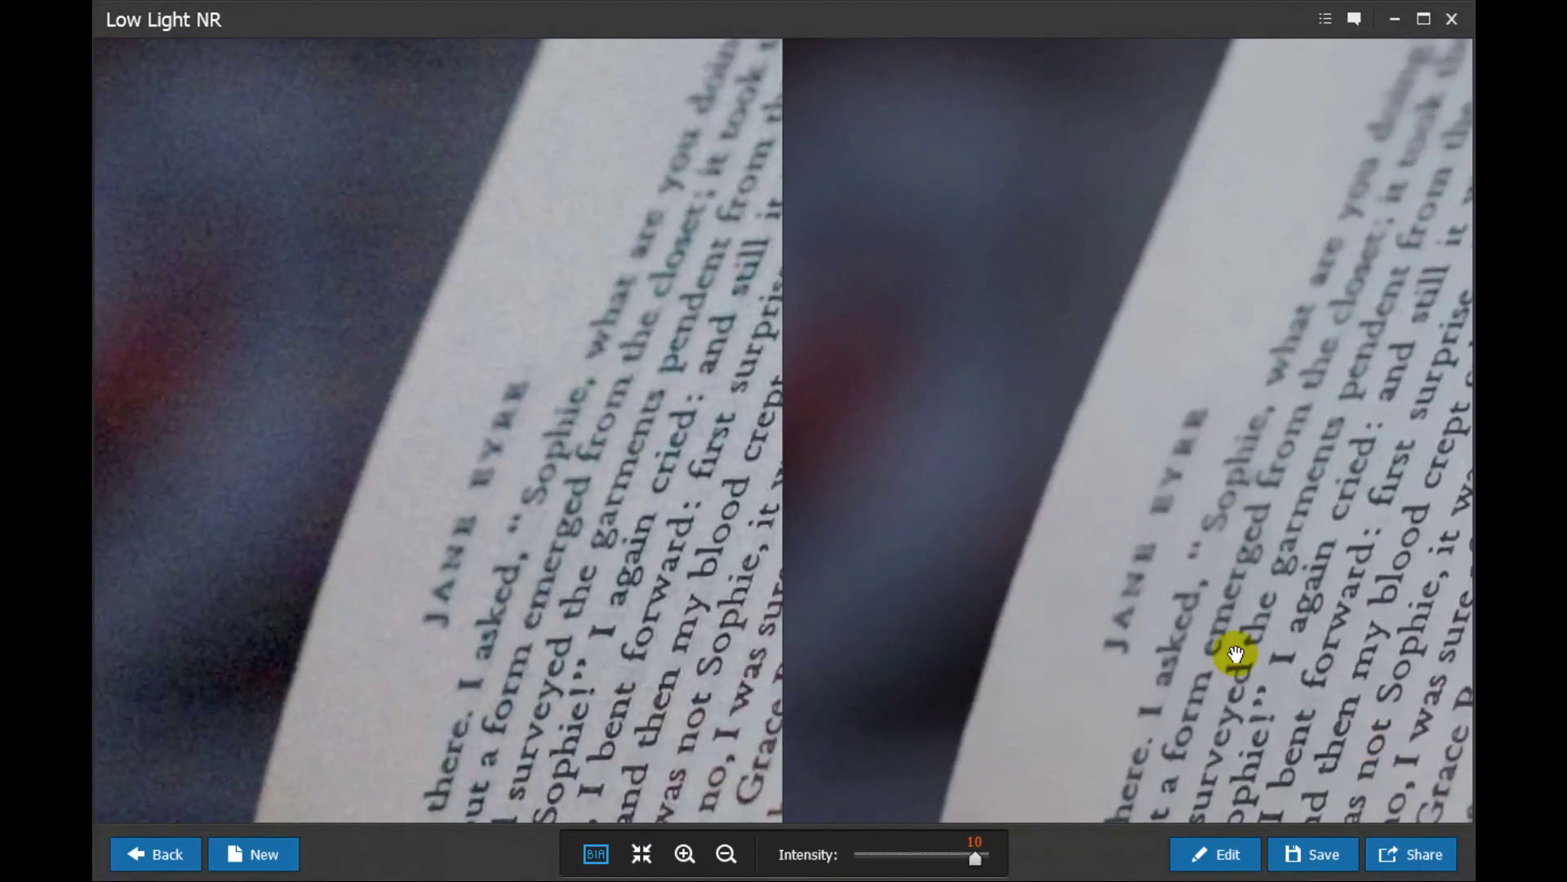
drag(955, 455, 1333, 620)
drag(1020, 506, 1124, 512)
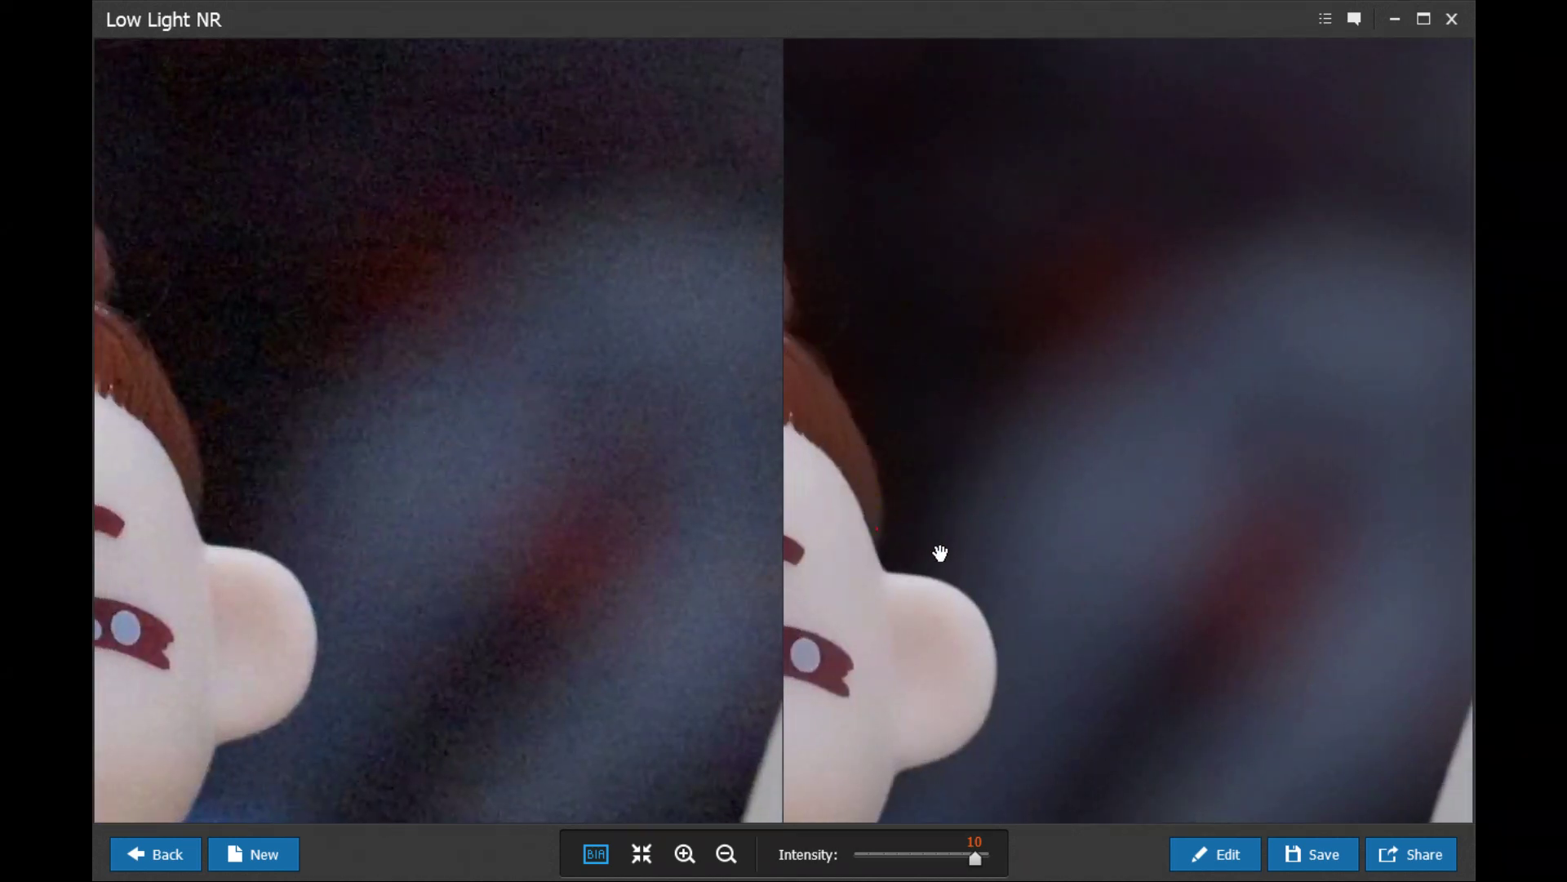
drag(940, 554, 1208, 580)
drag(987, 466, 1253, 555)
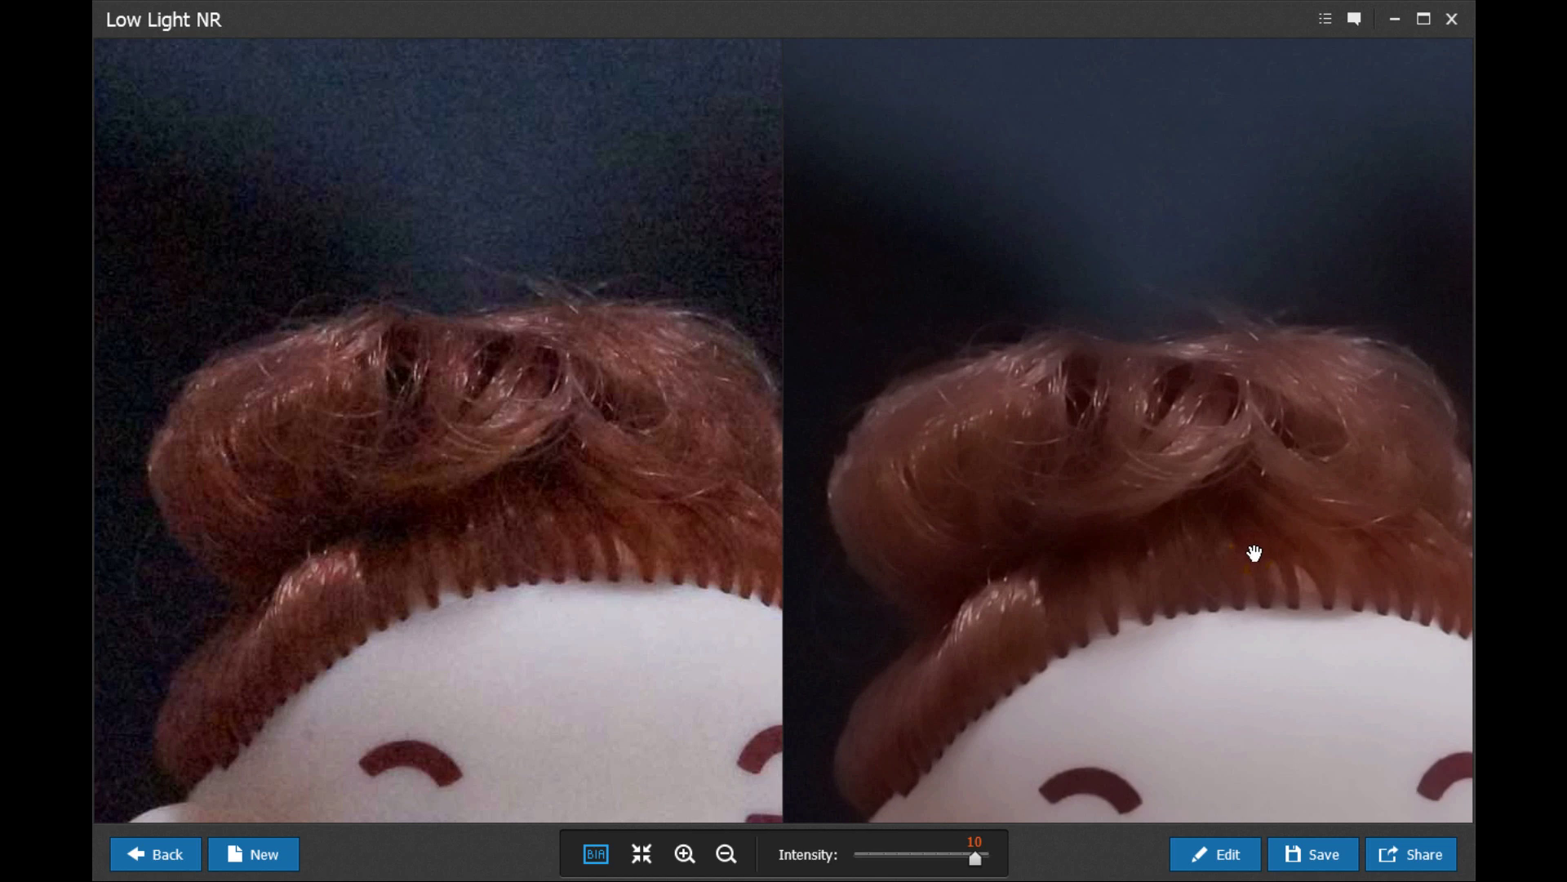
click(1228, 854)
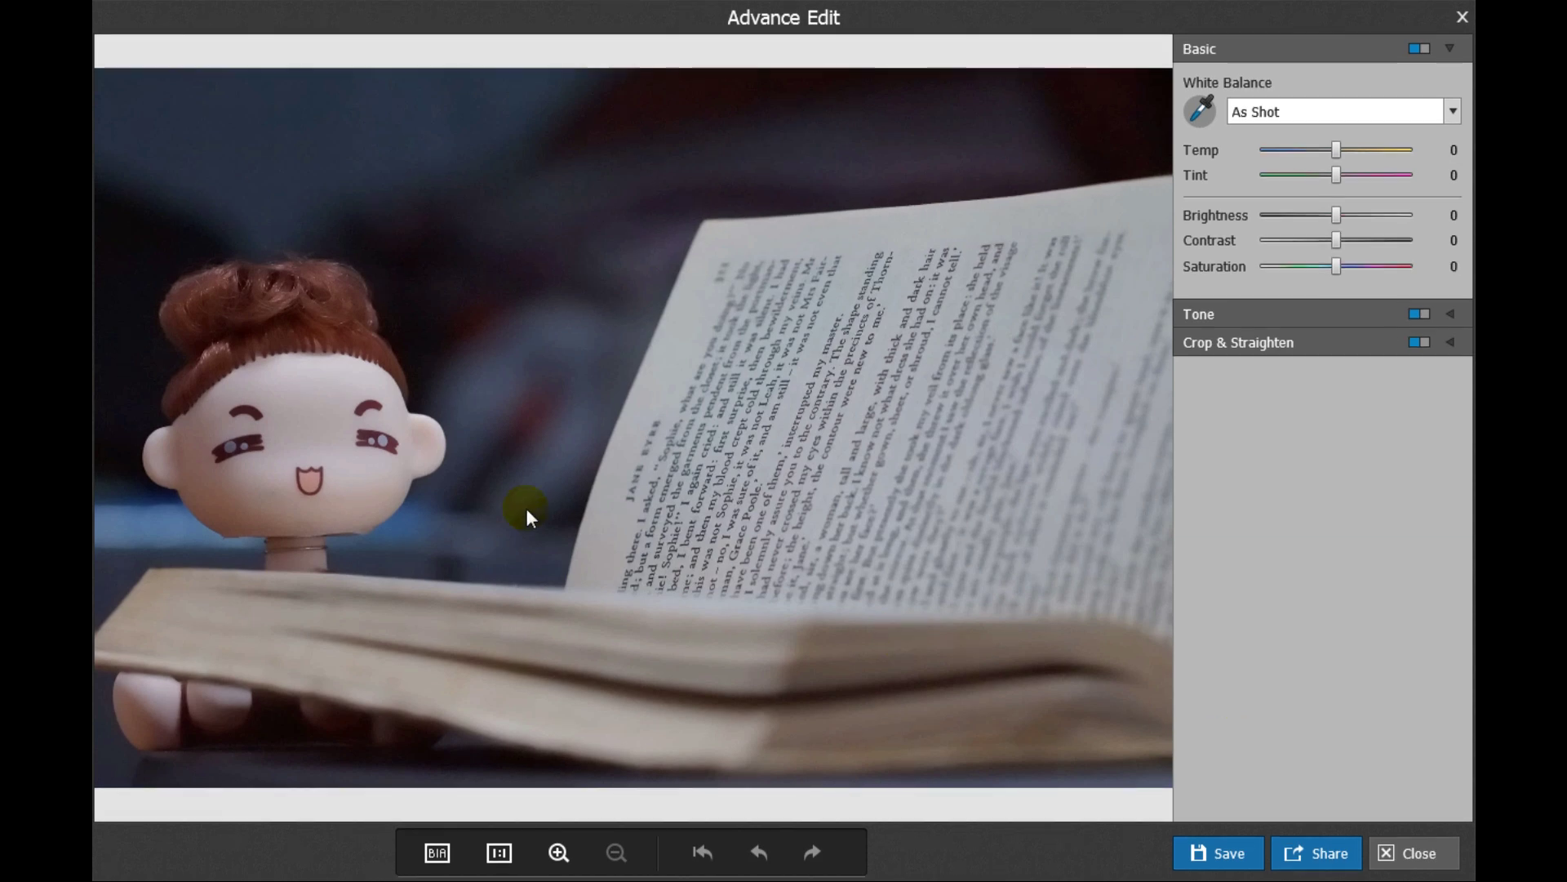
Sample white balance on the doll's forehead and book page, then switch to Auto
scroll(502, 491, up, 1)
drag(495, 488, 707, 476)
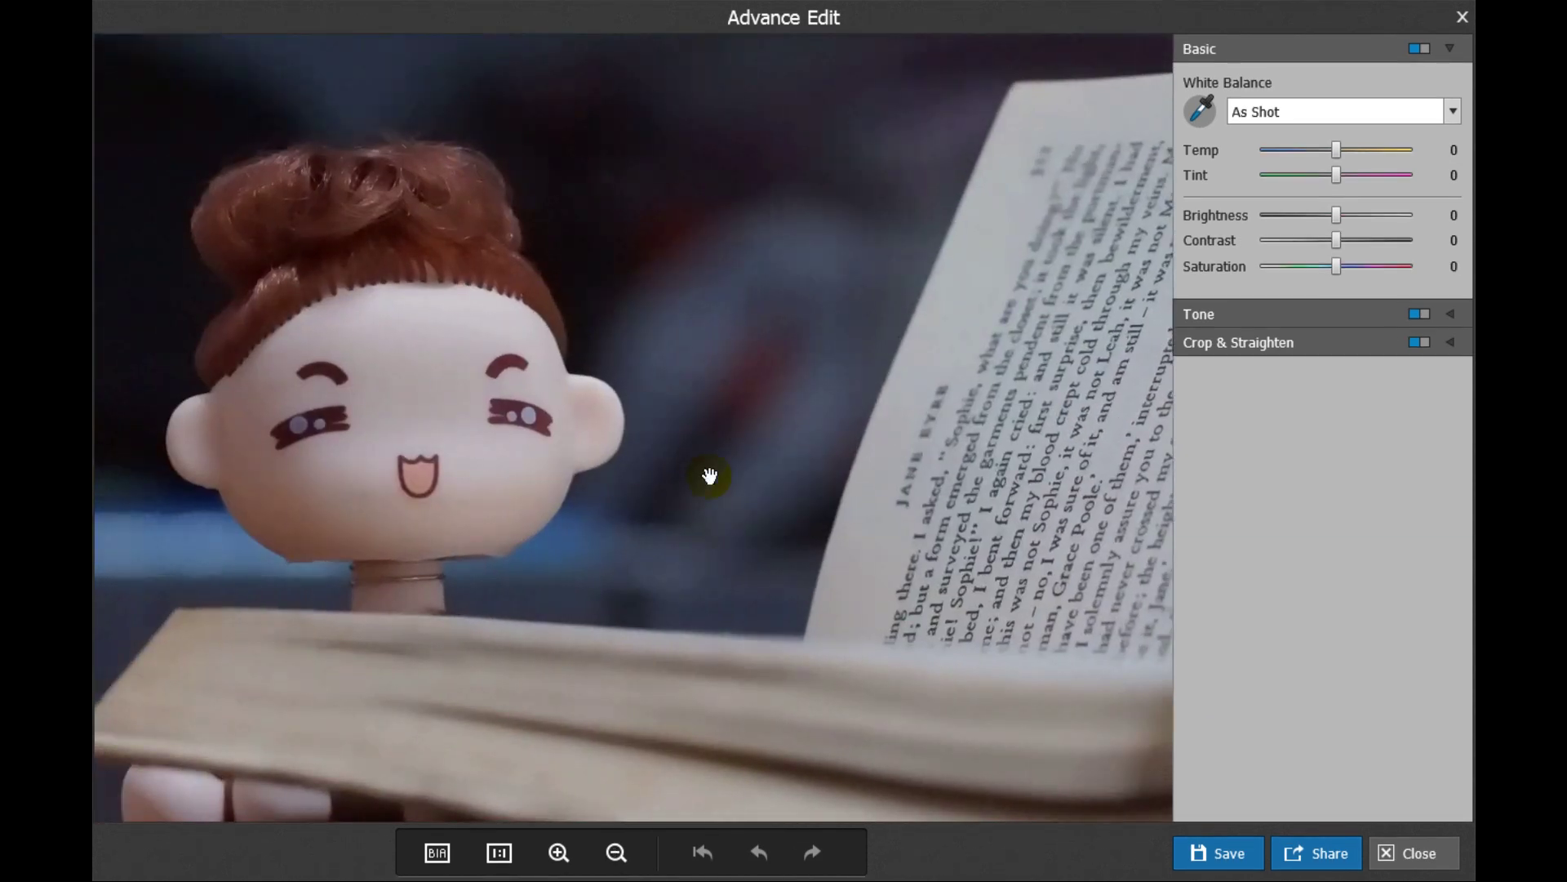
scroll(711, 476, down, 1)
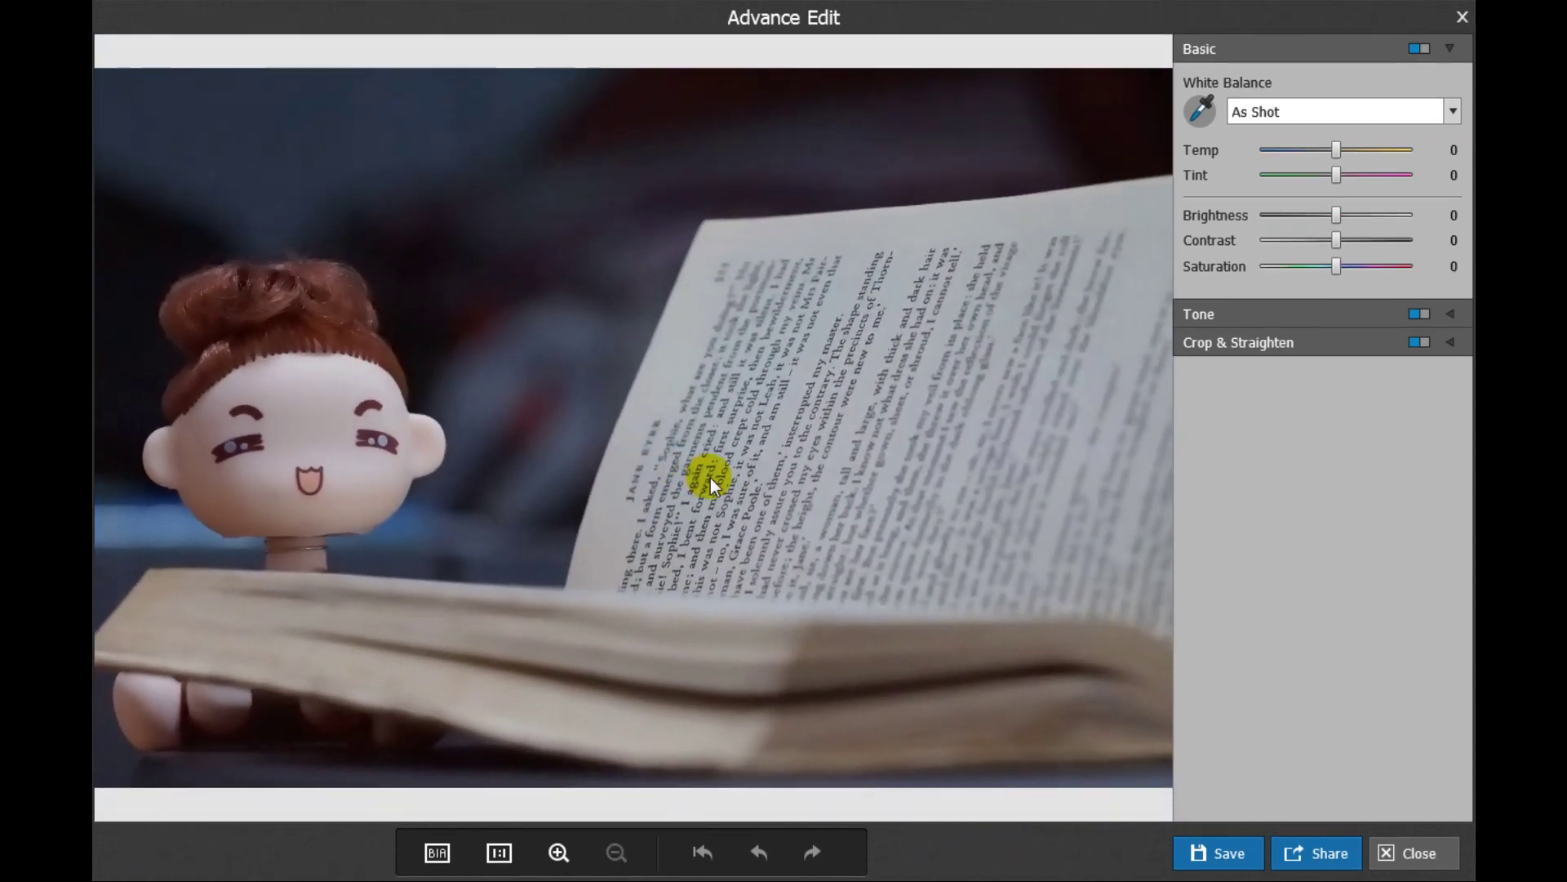
click(1200, 111)
click(319, 399)
click(312, 401)
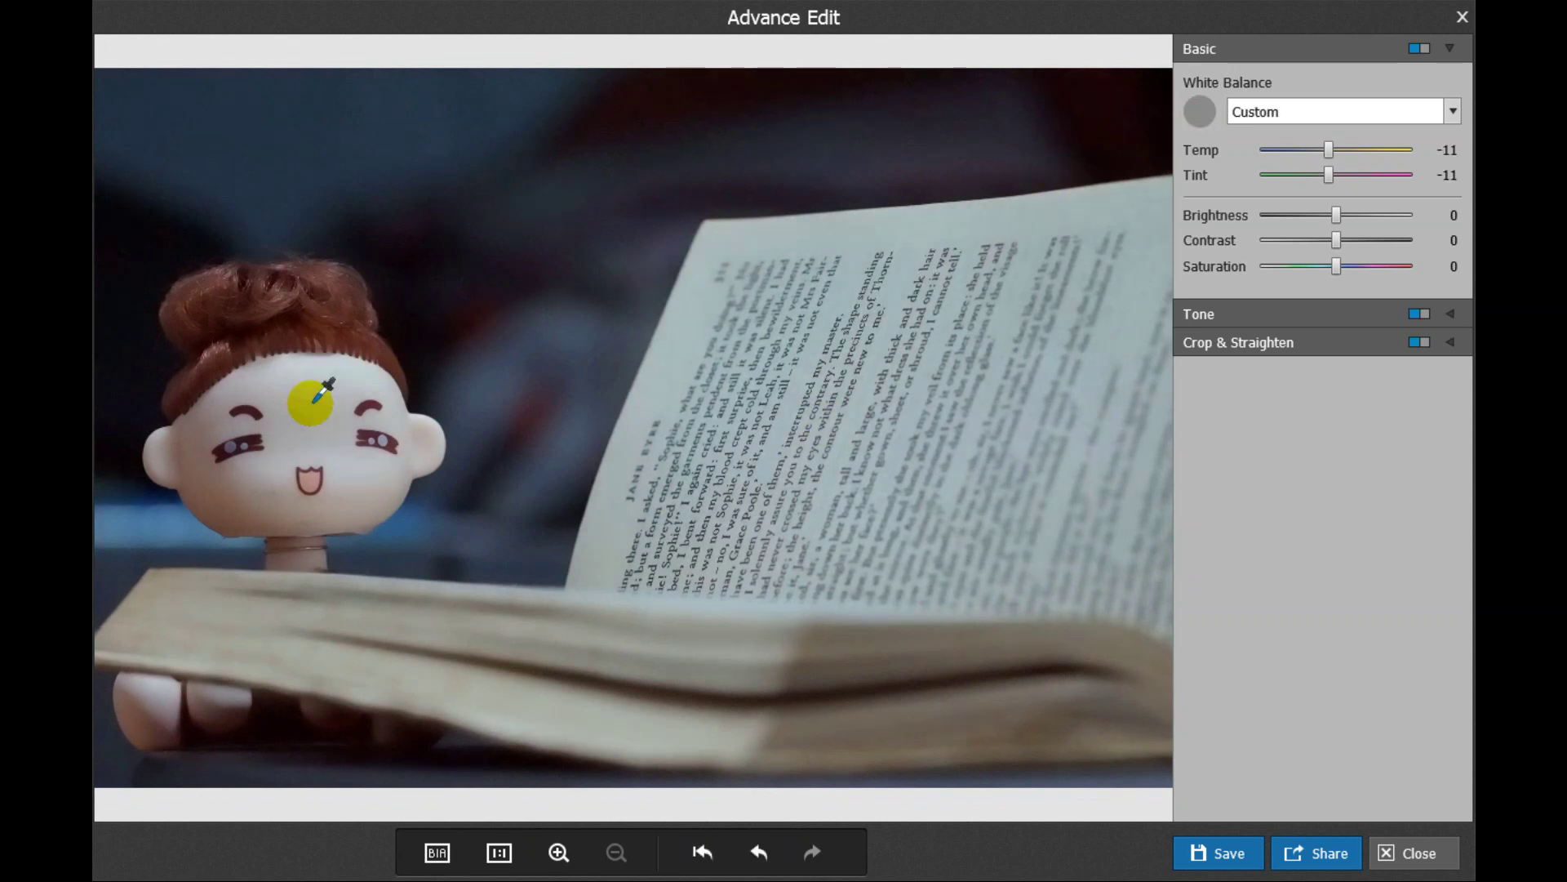
click(765, 400)
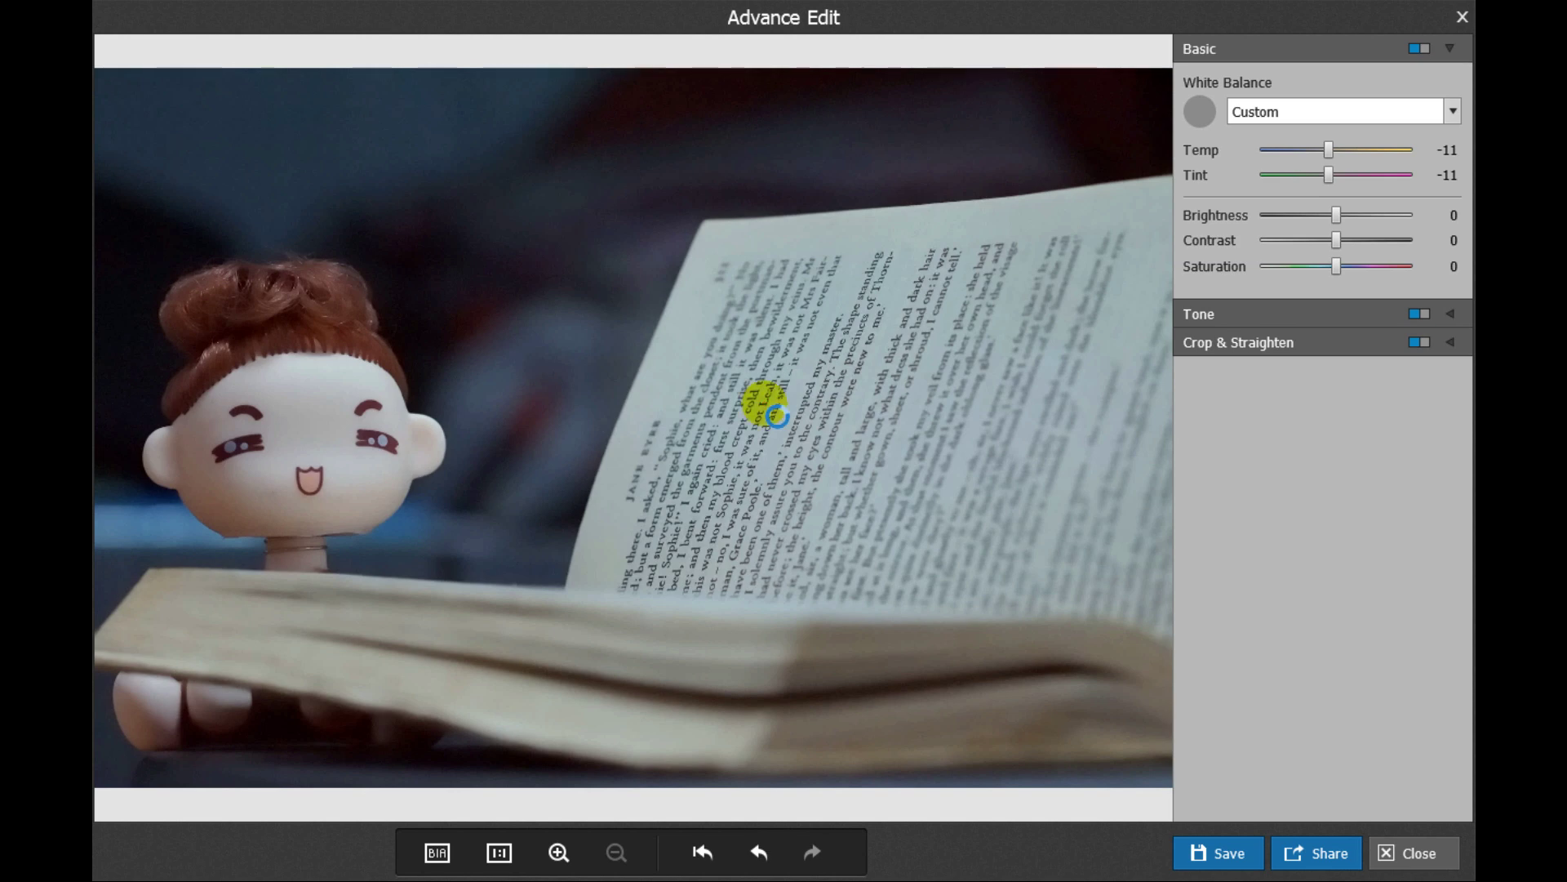
click(918, 413)
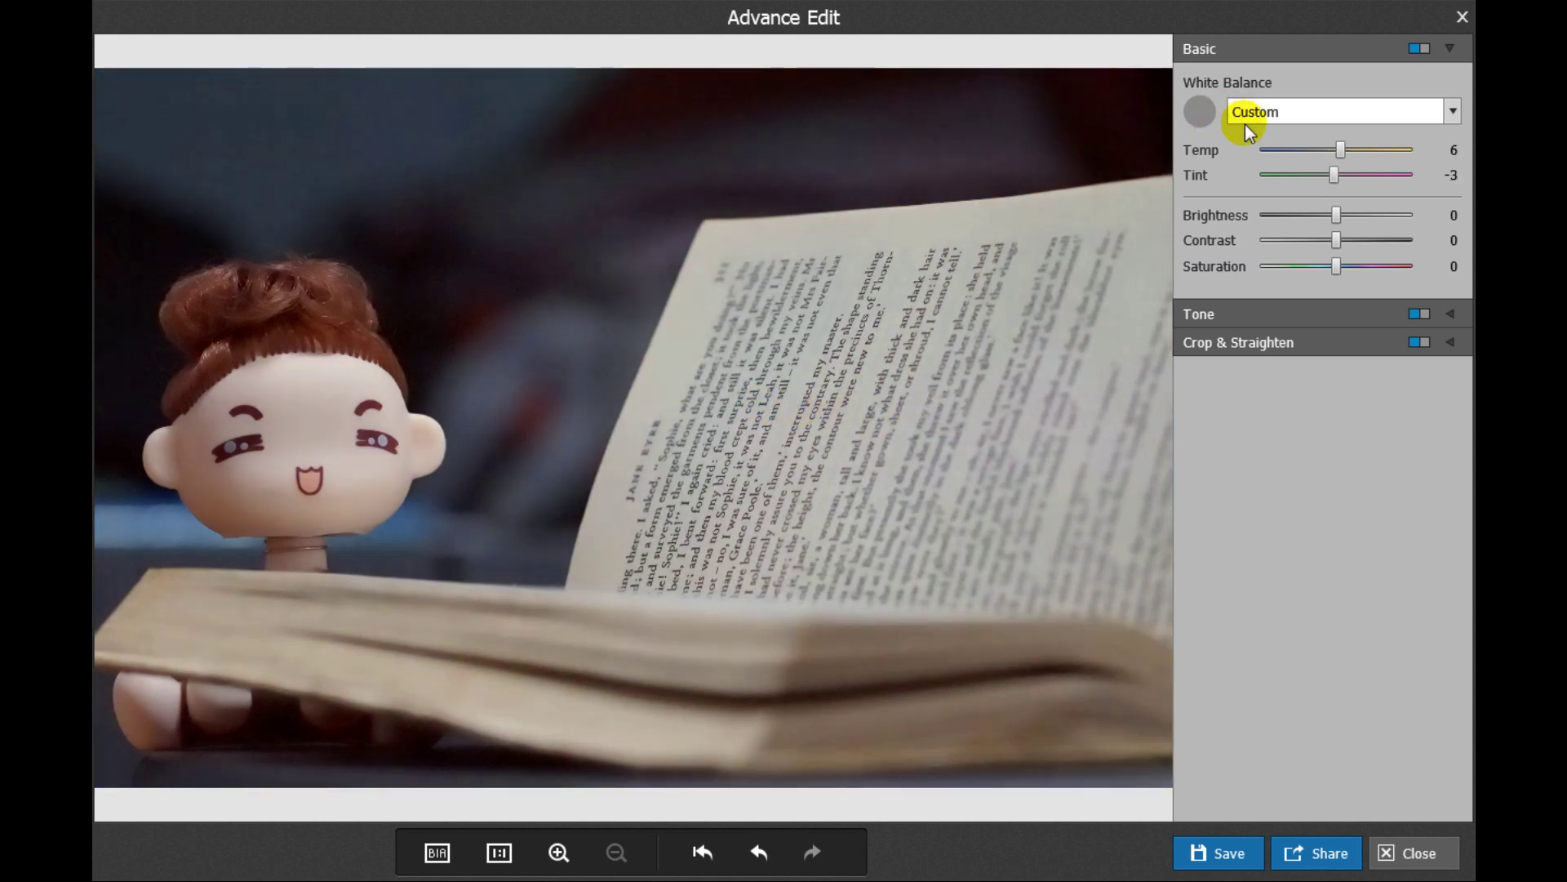
click(1453, 111)
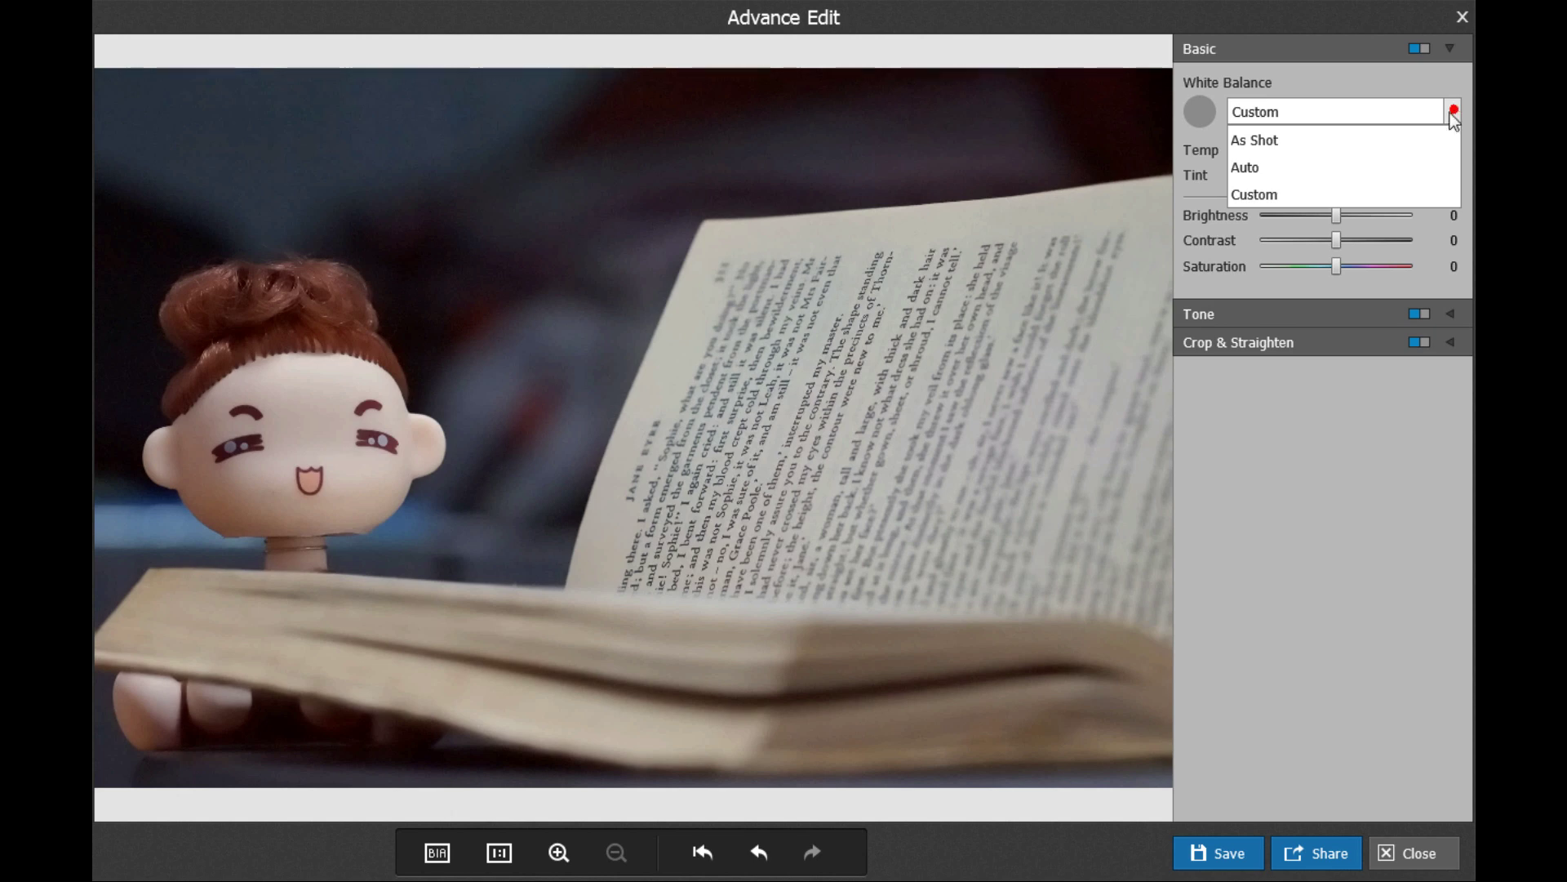
click(1388, 159)
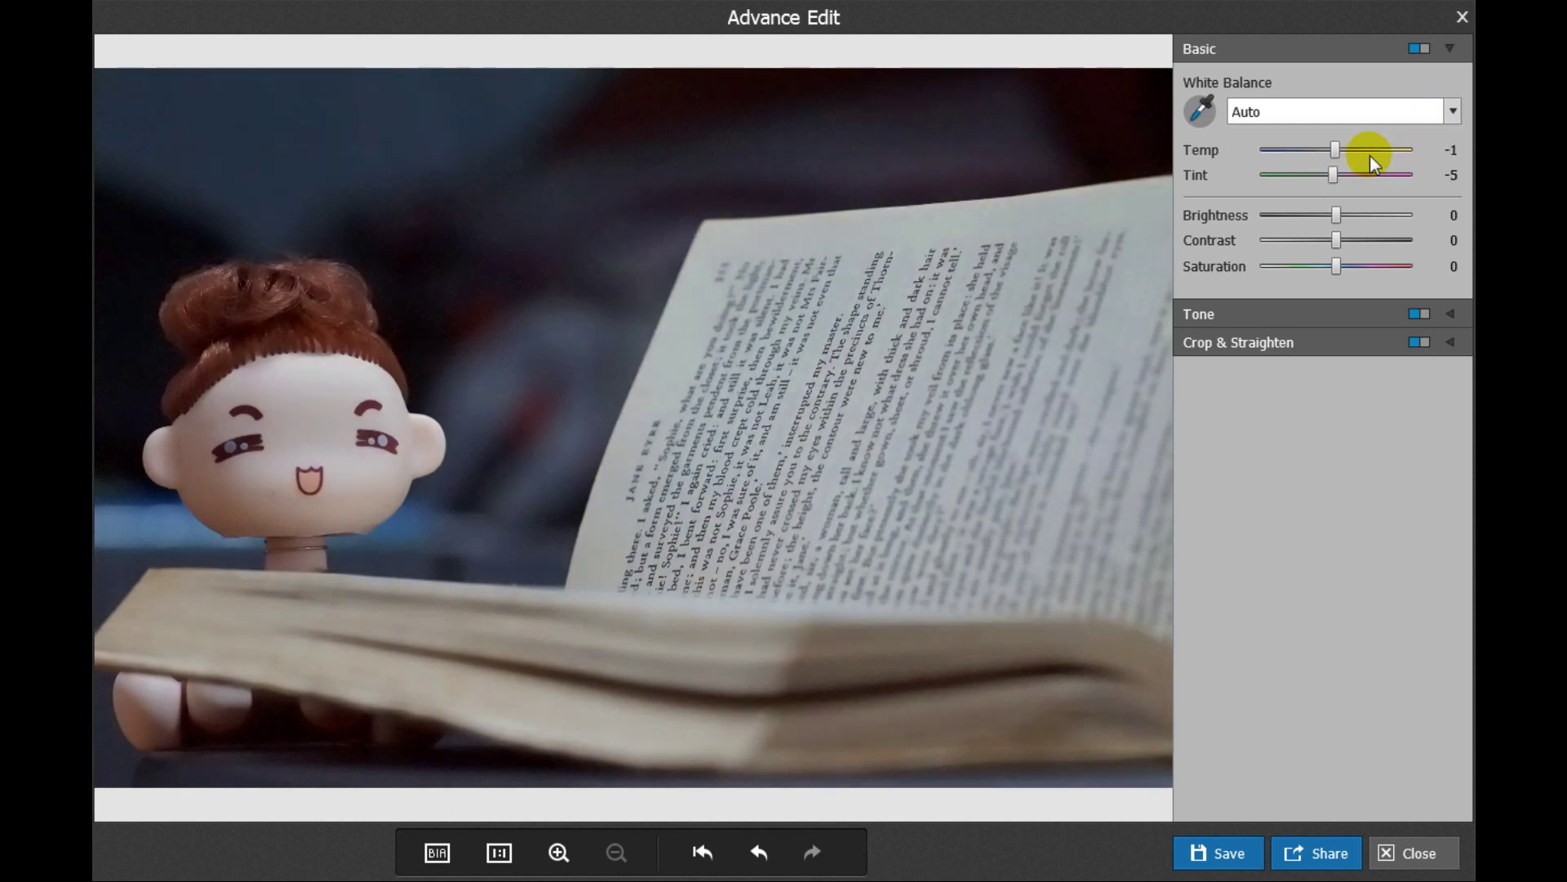
Set Temp to 35, Brightness 24, Contrast 33 and Saturation 6
drag(1336, 150, 1365, 151)
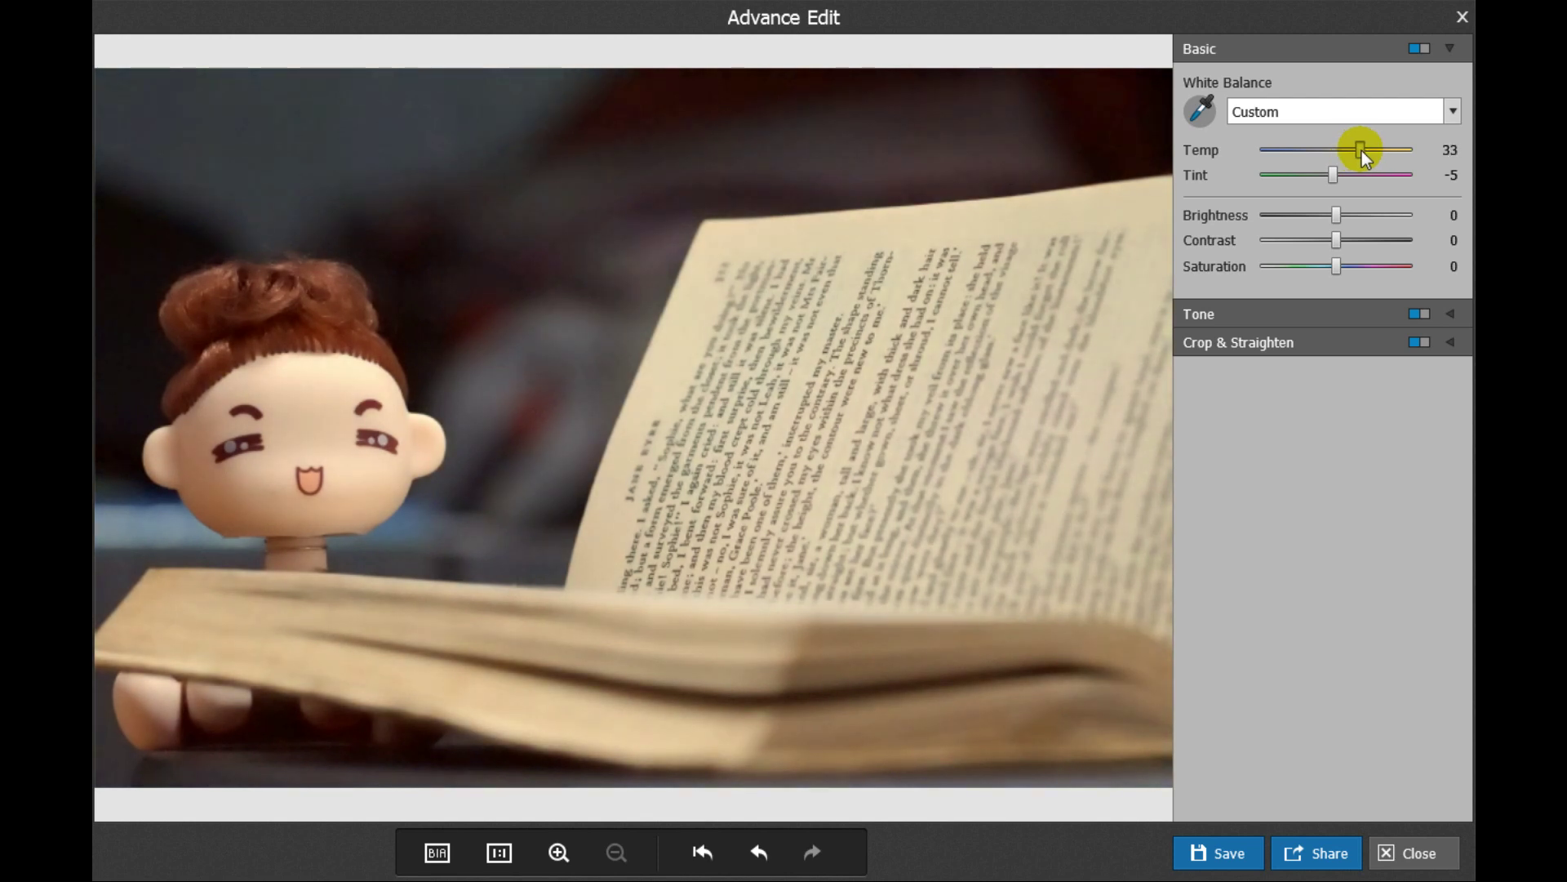
drag(1361, 150, 1354, 219)
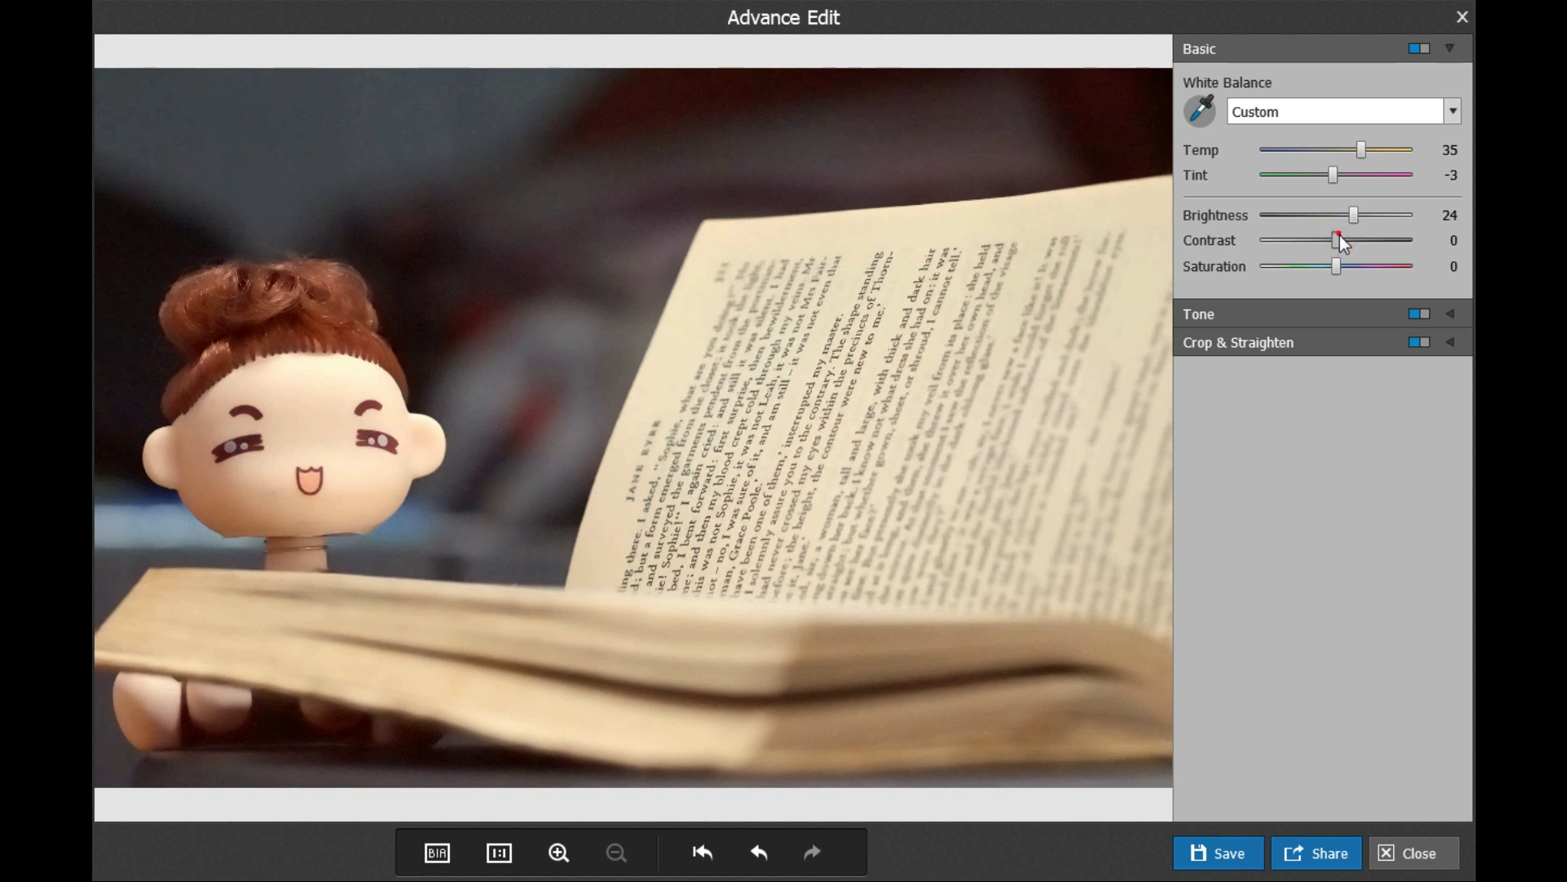
drag(1340, 236, 1362, 235)
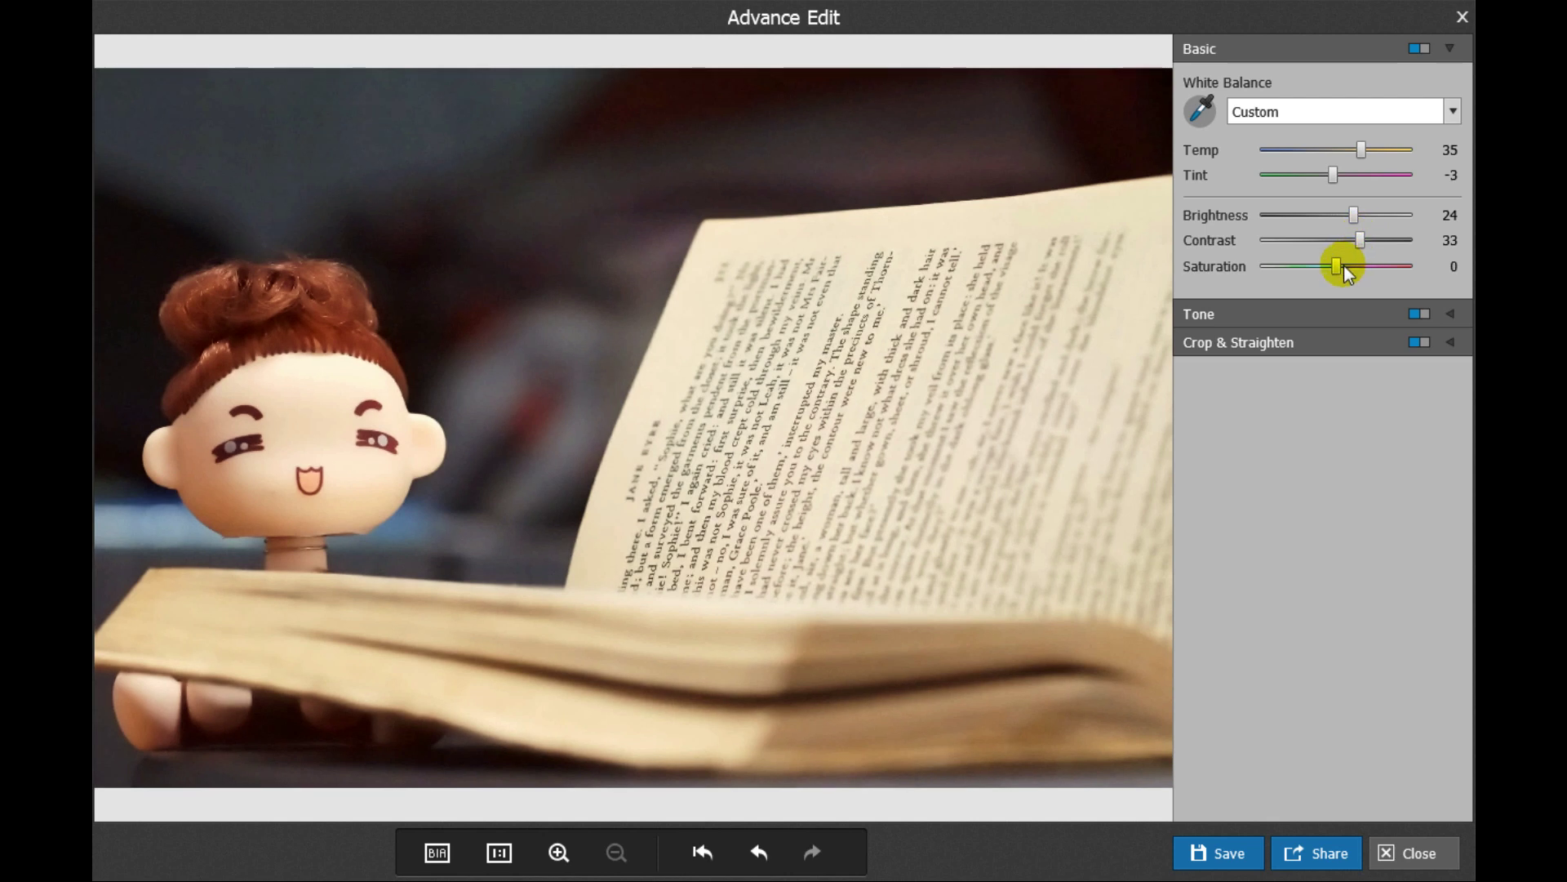
mouse_move(1340, 266)
mouse_down()
mouse_move(1307, 266)
mouse_move(1343, 266)
mouse_up()
In Tone, raise Highlights to 18, set Light to 0, Shadows to -12 and Darks to -22
click(1450, 315)
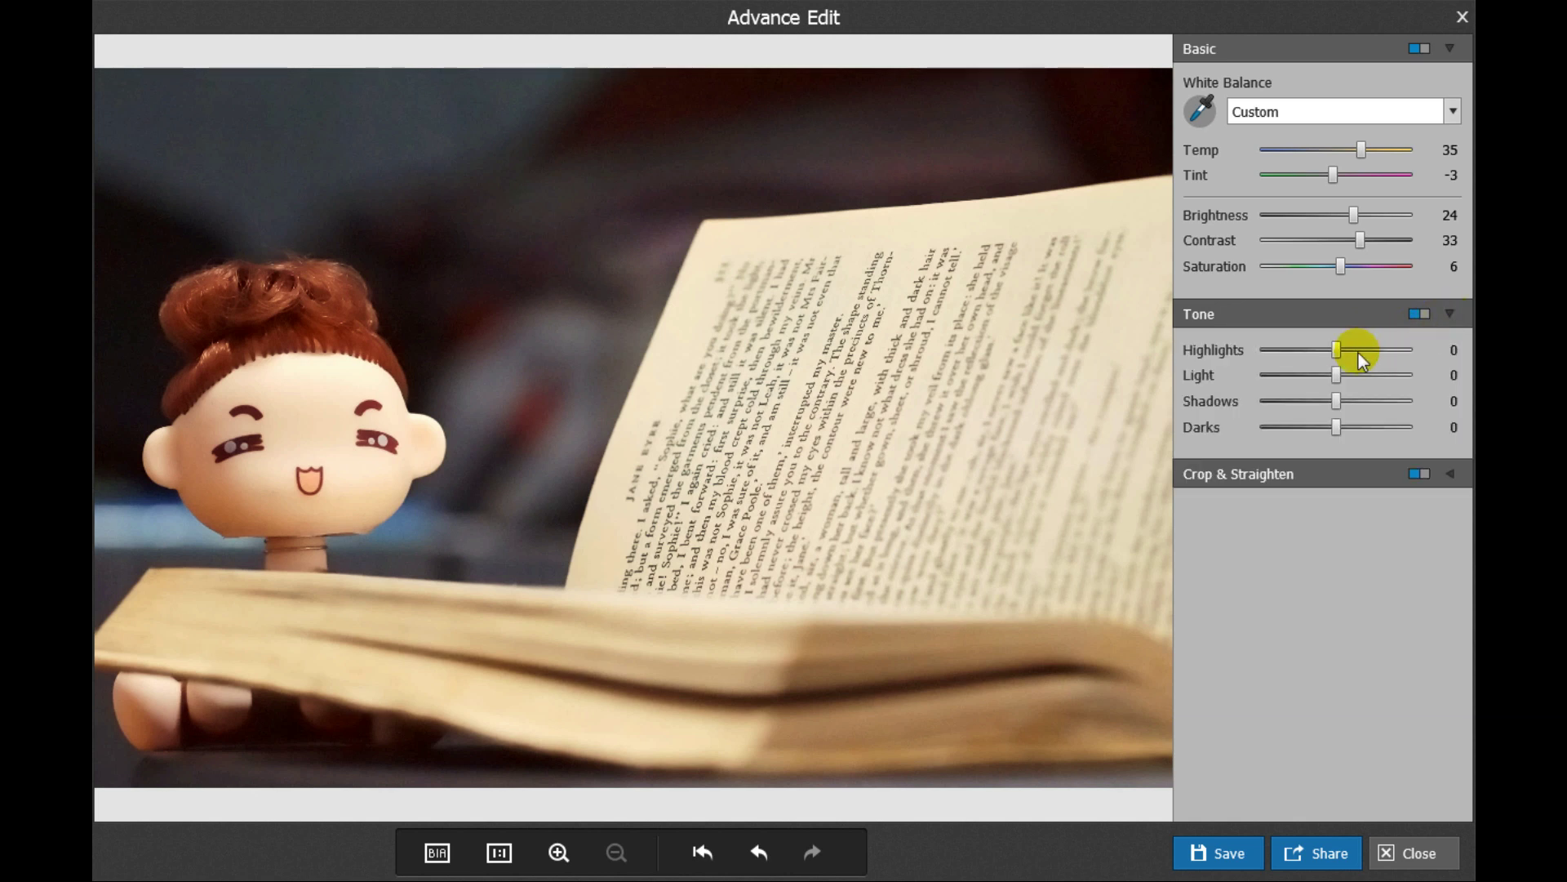
drag(1341, 353, 1365, 380)
click(1442, 376)
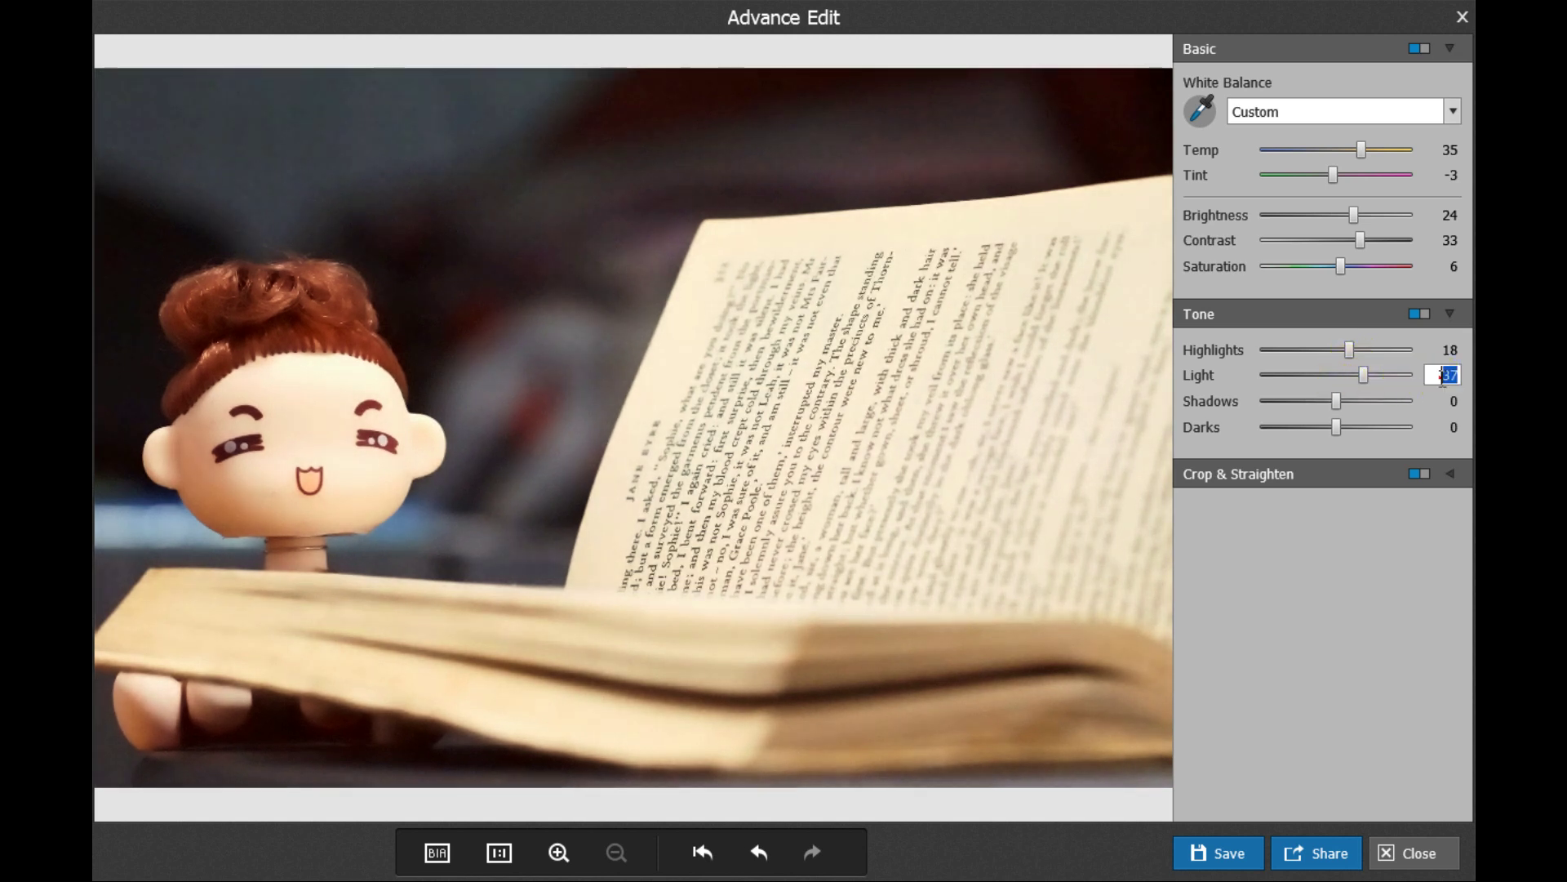
text(0)
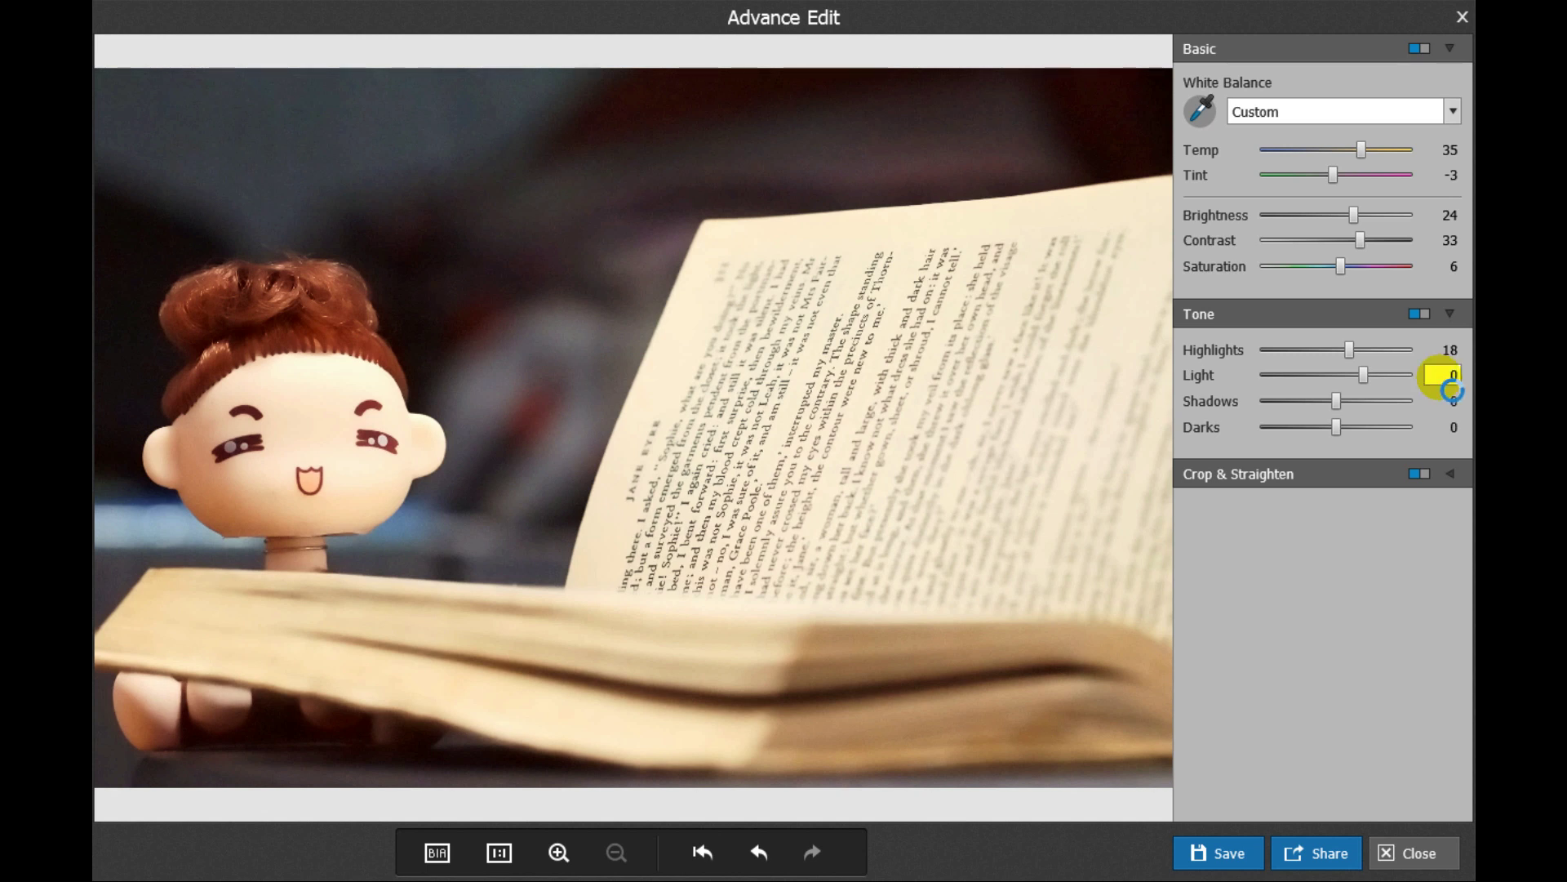
key(Return)
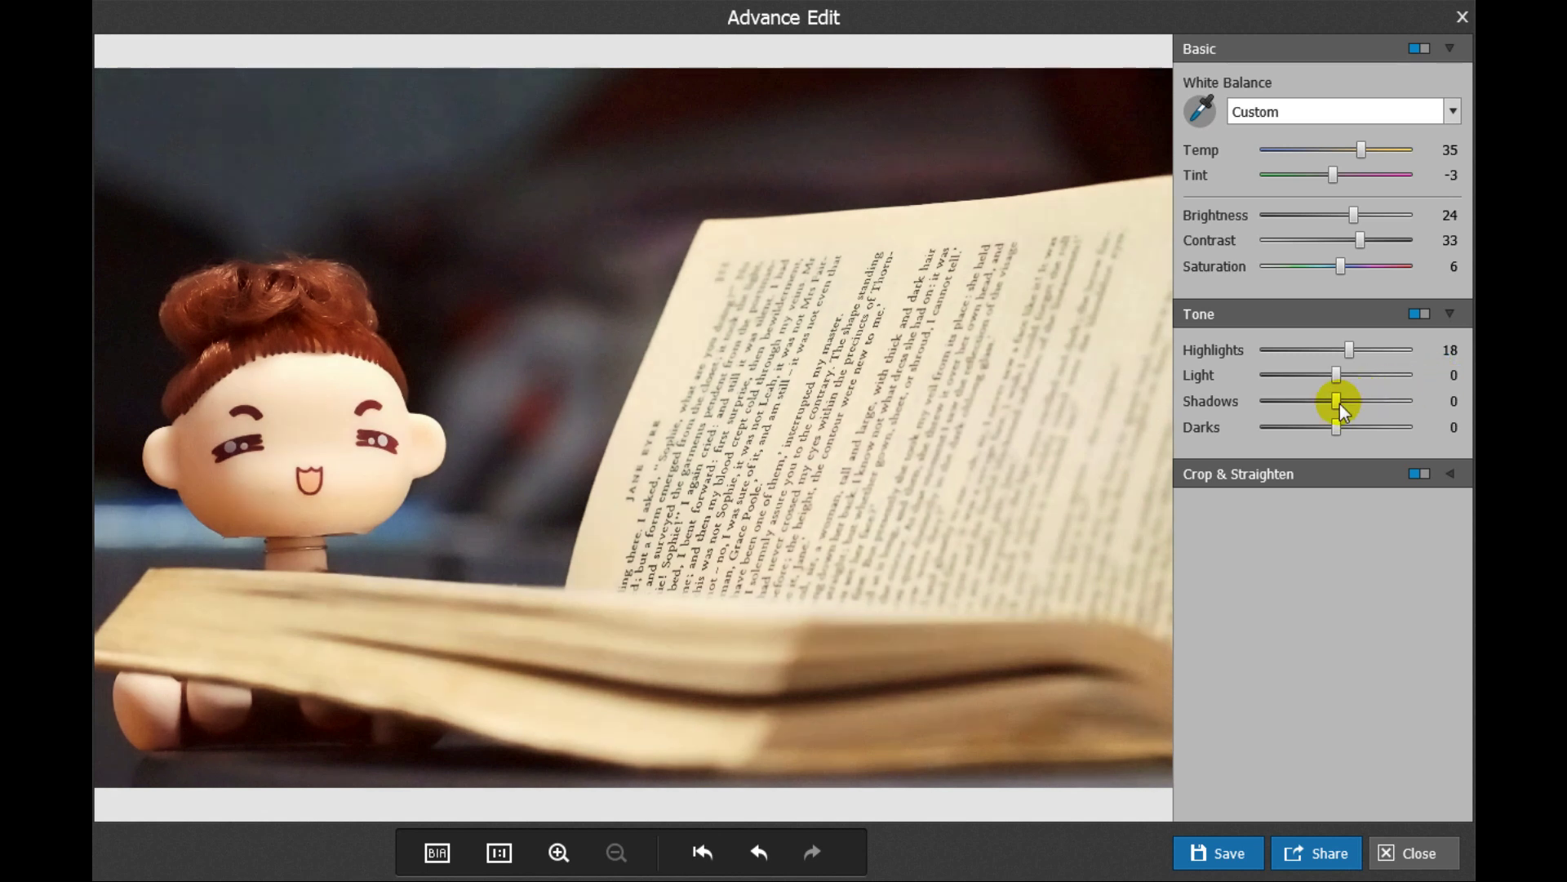
drag(1338, 404, 1327, 403)
drag(1334, 426, 1320, 426)
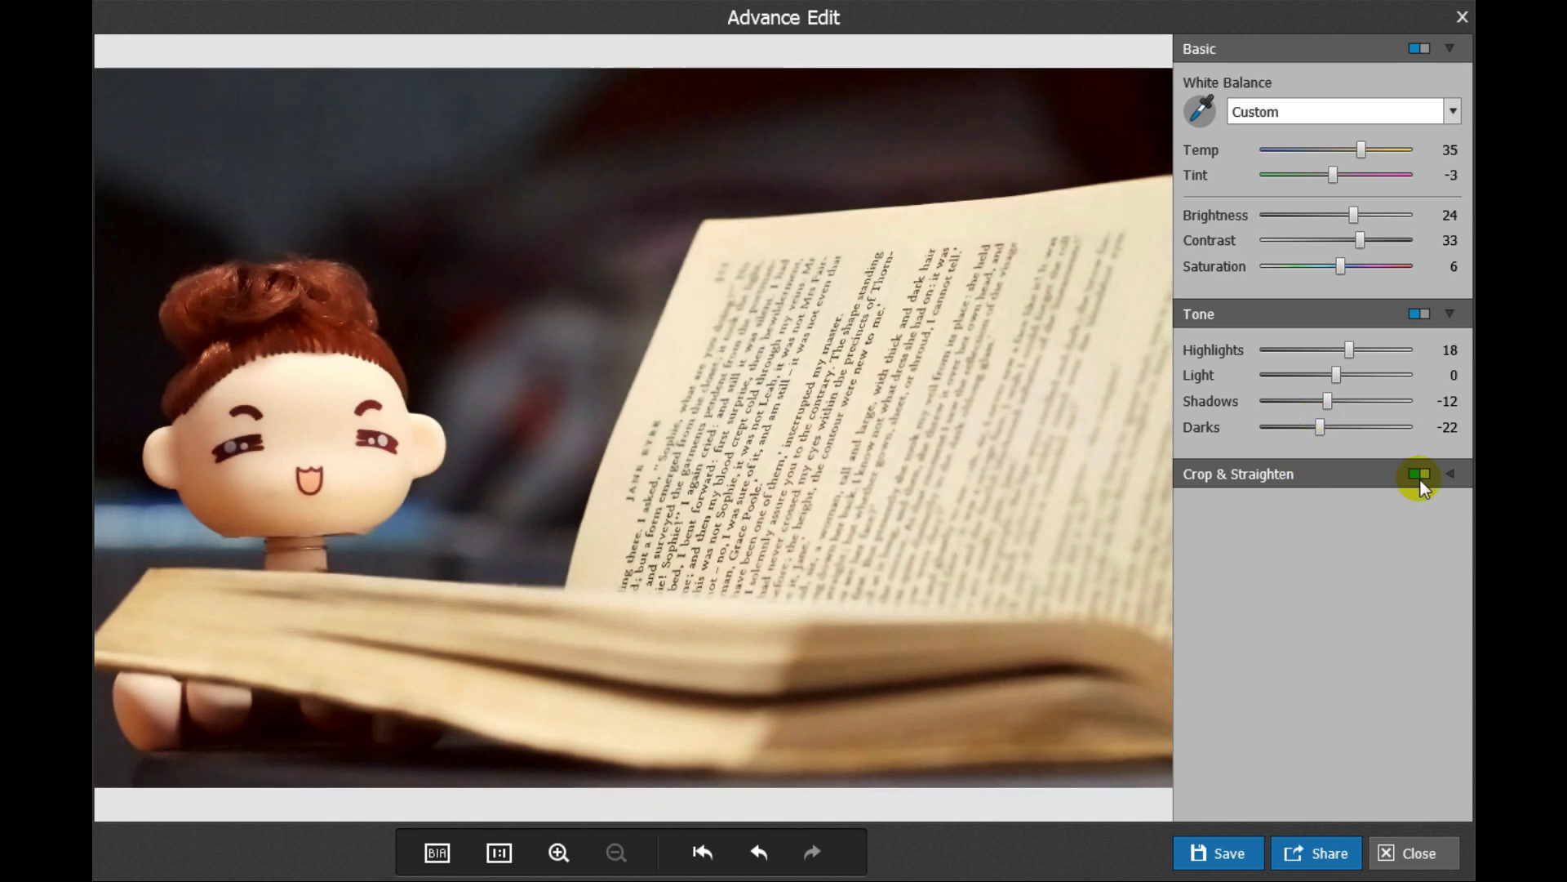
Start a crop and pull the crop box in and up around the doll
click(1448, 473)
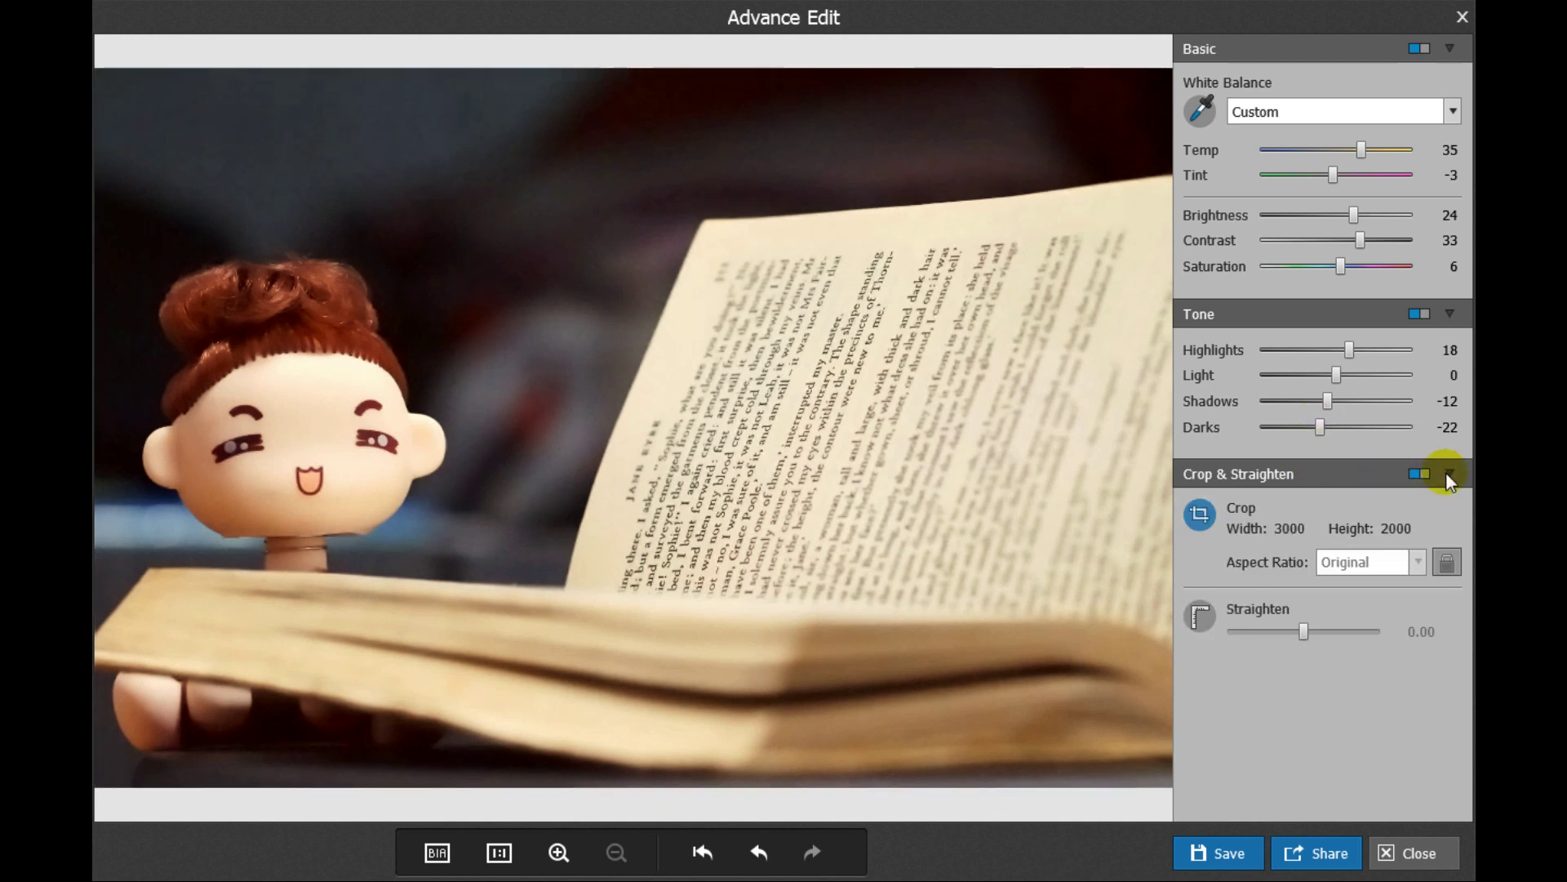
click(1201, 514)
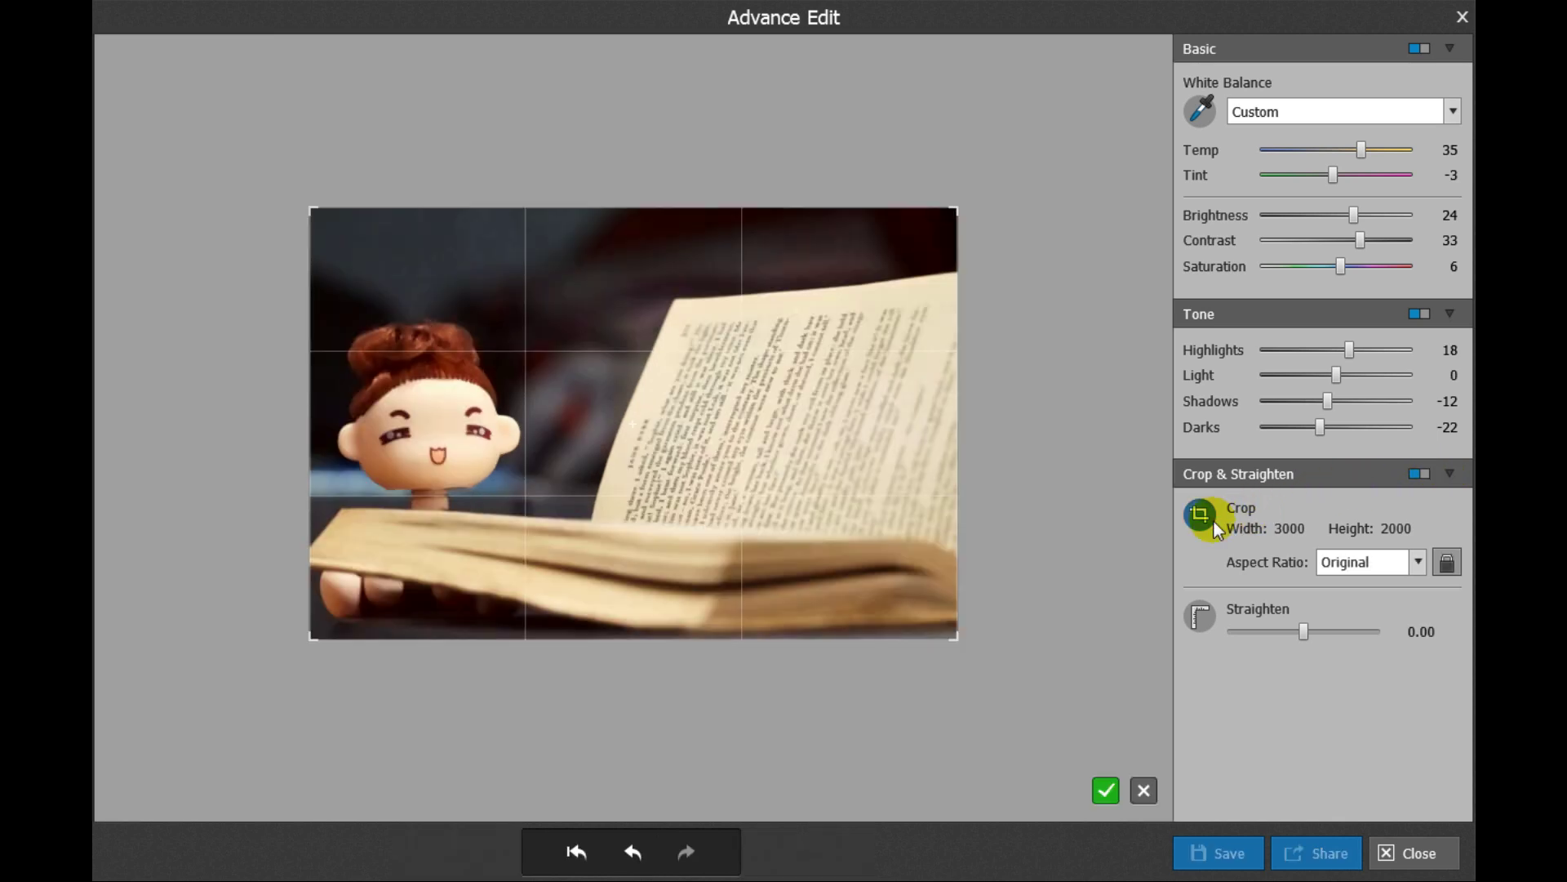
drag(955, 209, 841, 286)
drag(701, 415, 727, 369)
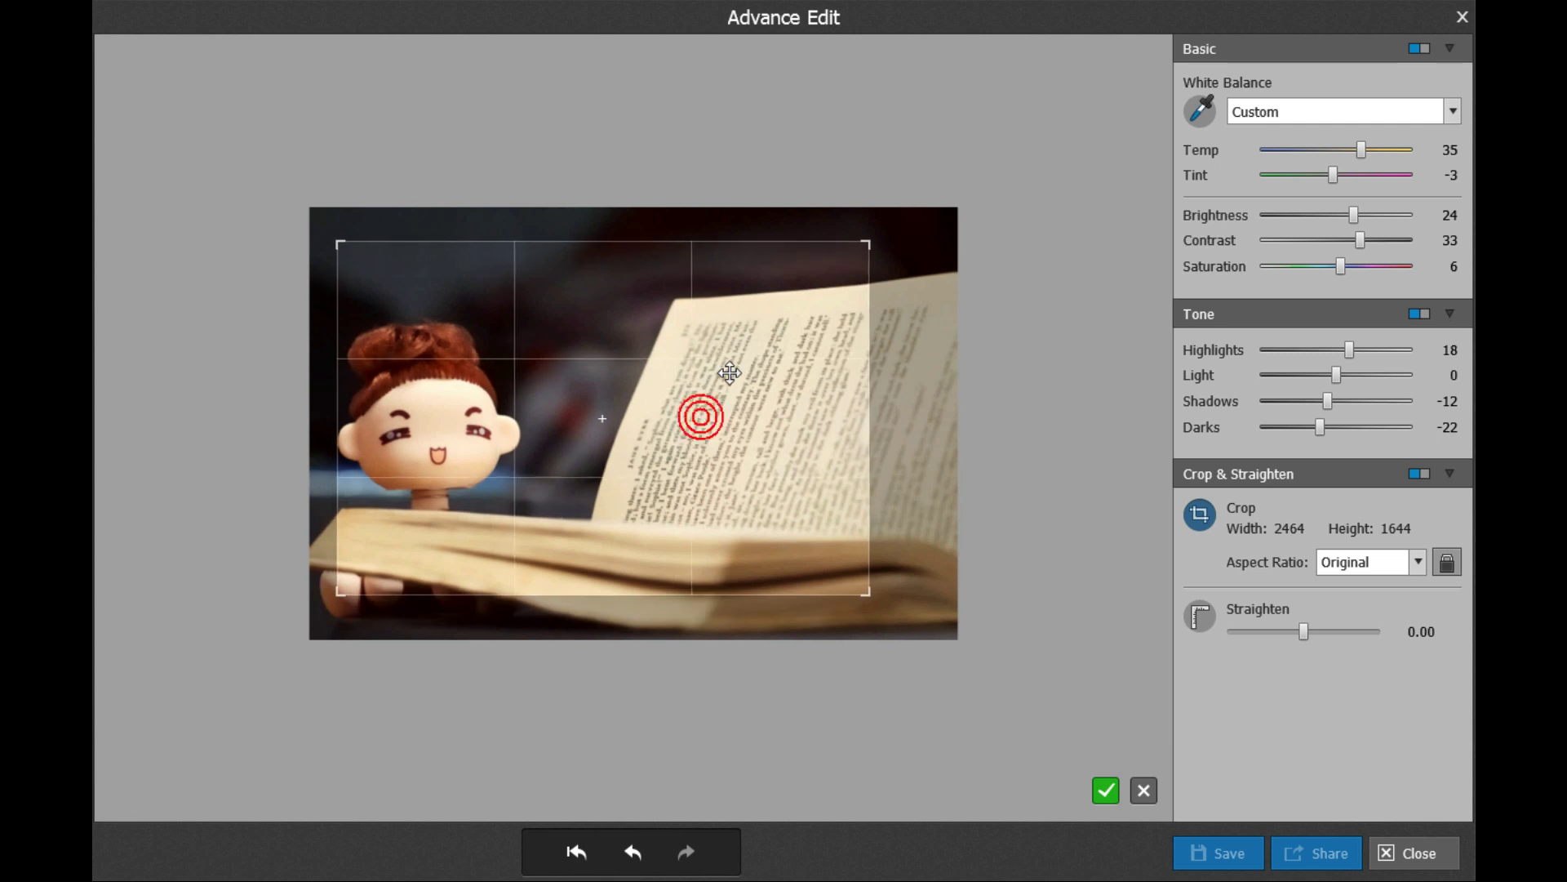
Constrain the crop to 2X3 landscape, reposition and enlarge it, and apply a 2140 × 1428 crop
click(1416, 562)
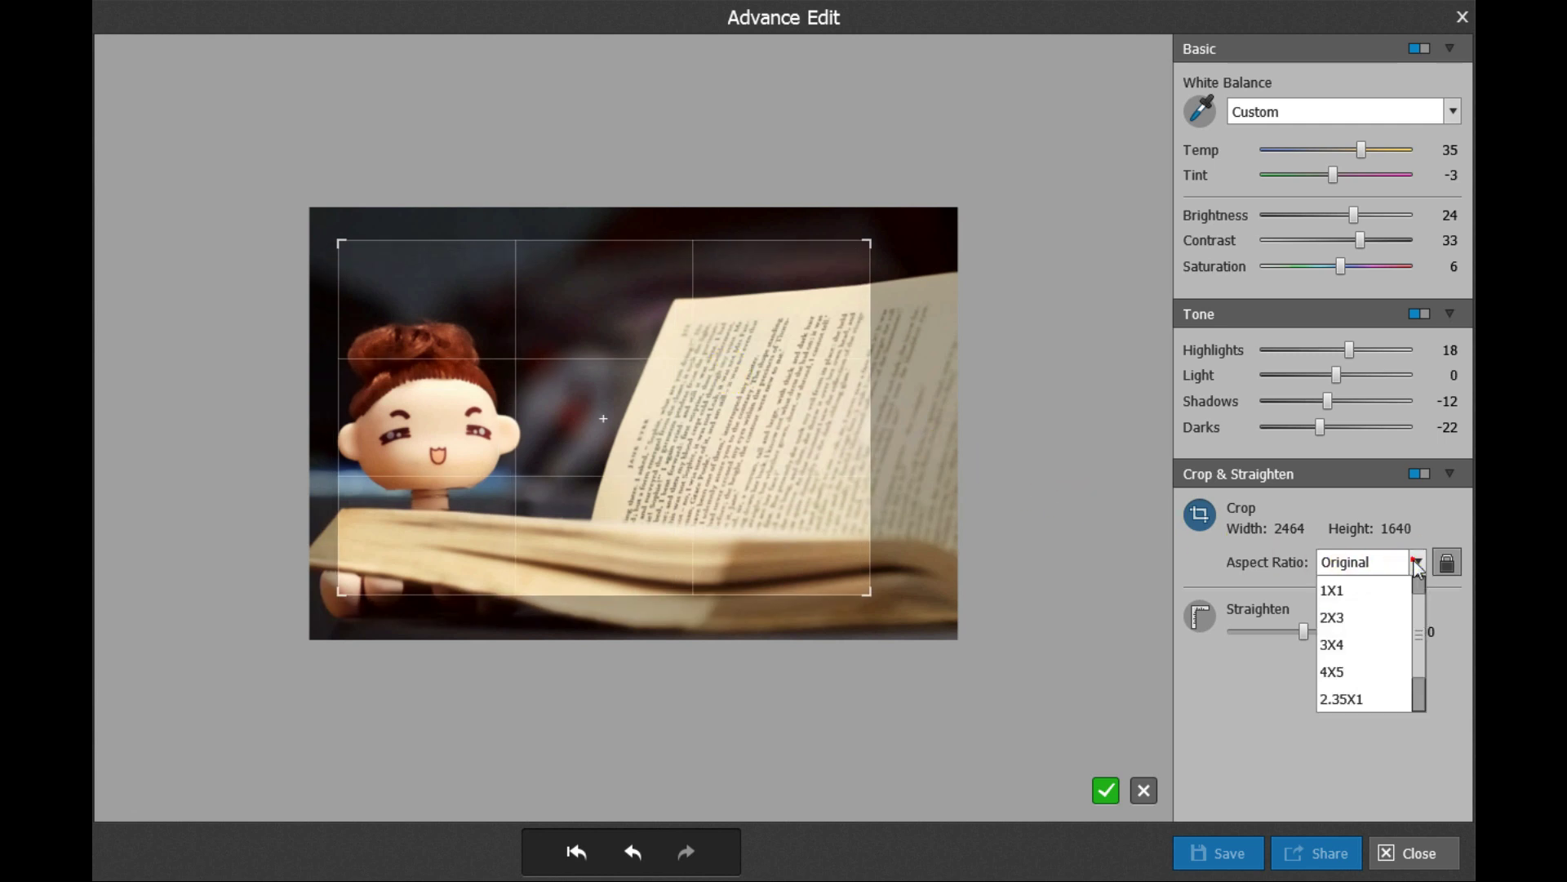
click(1345, 618)
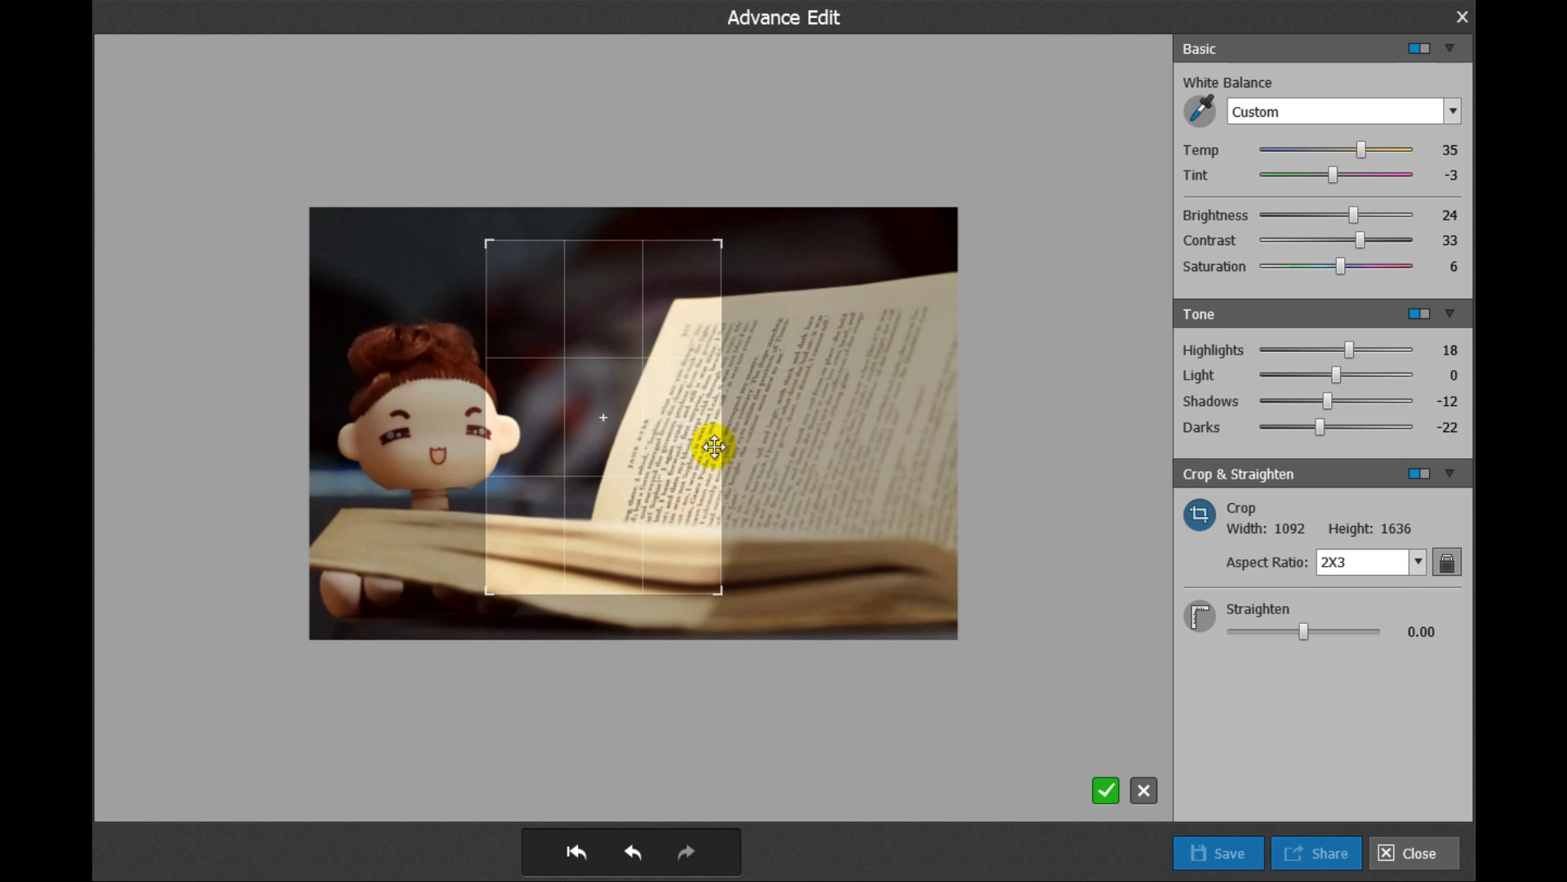
click(612, 423)
drag(677, 403, 561, 360)
drag(661, 490, 774, 598)
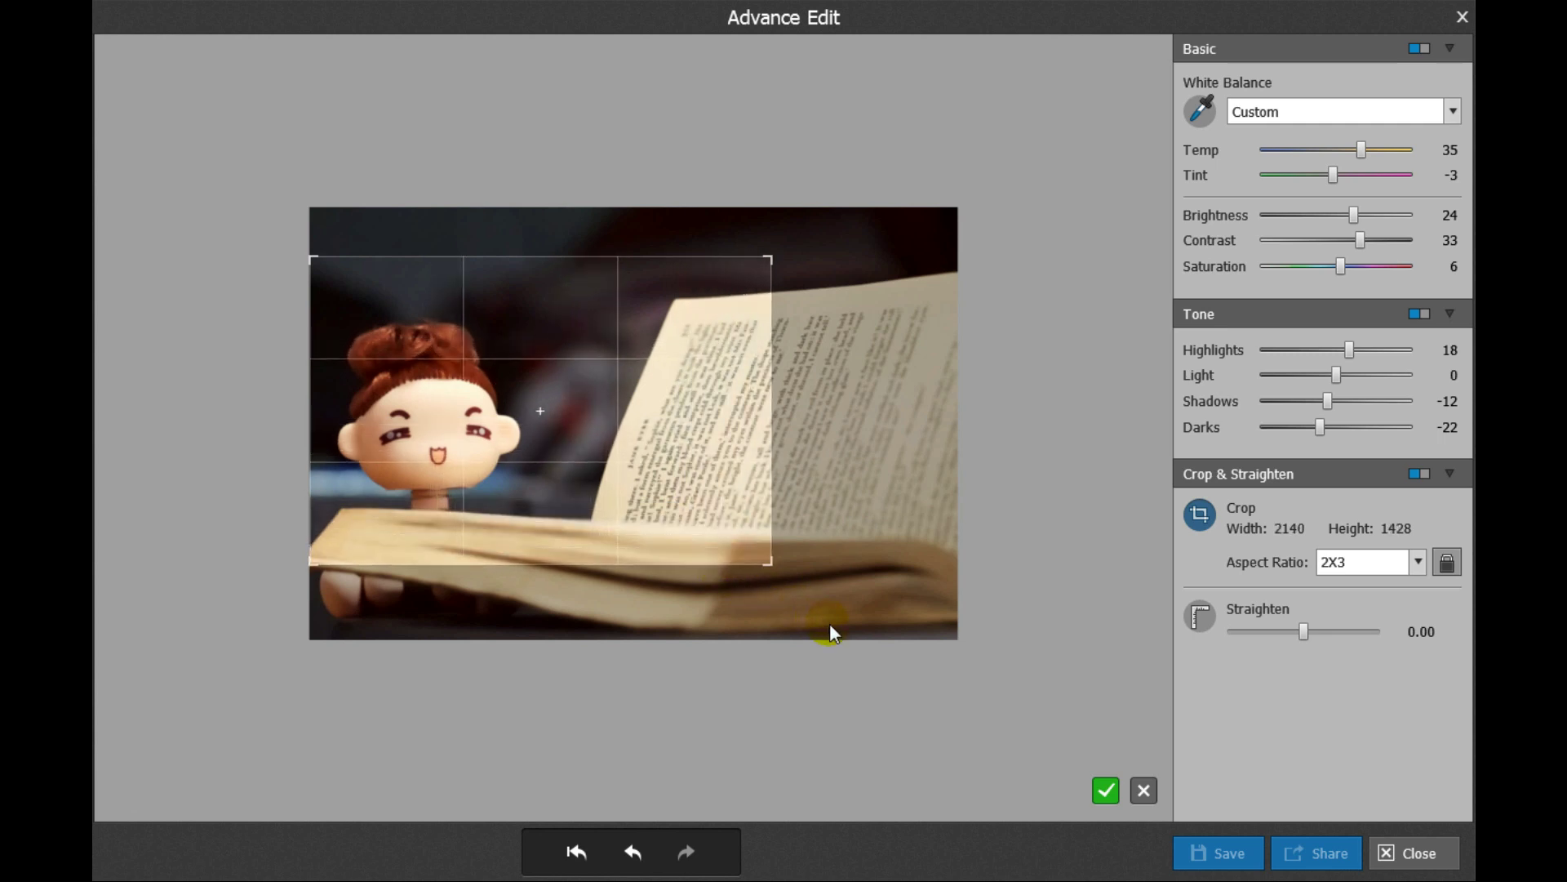
click(1107, 790)
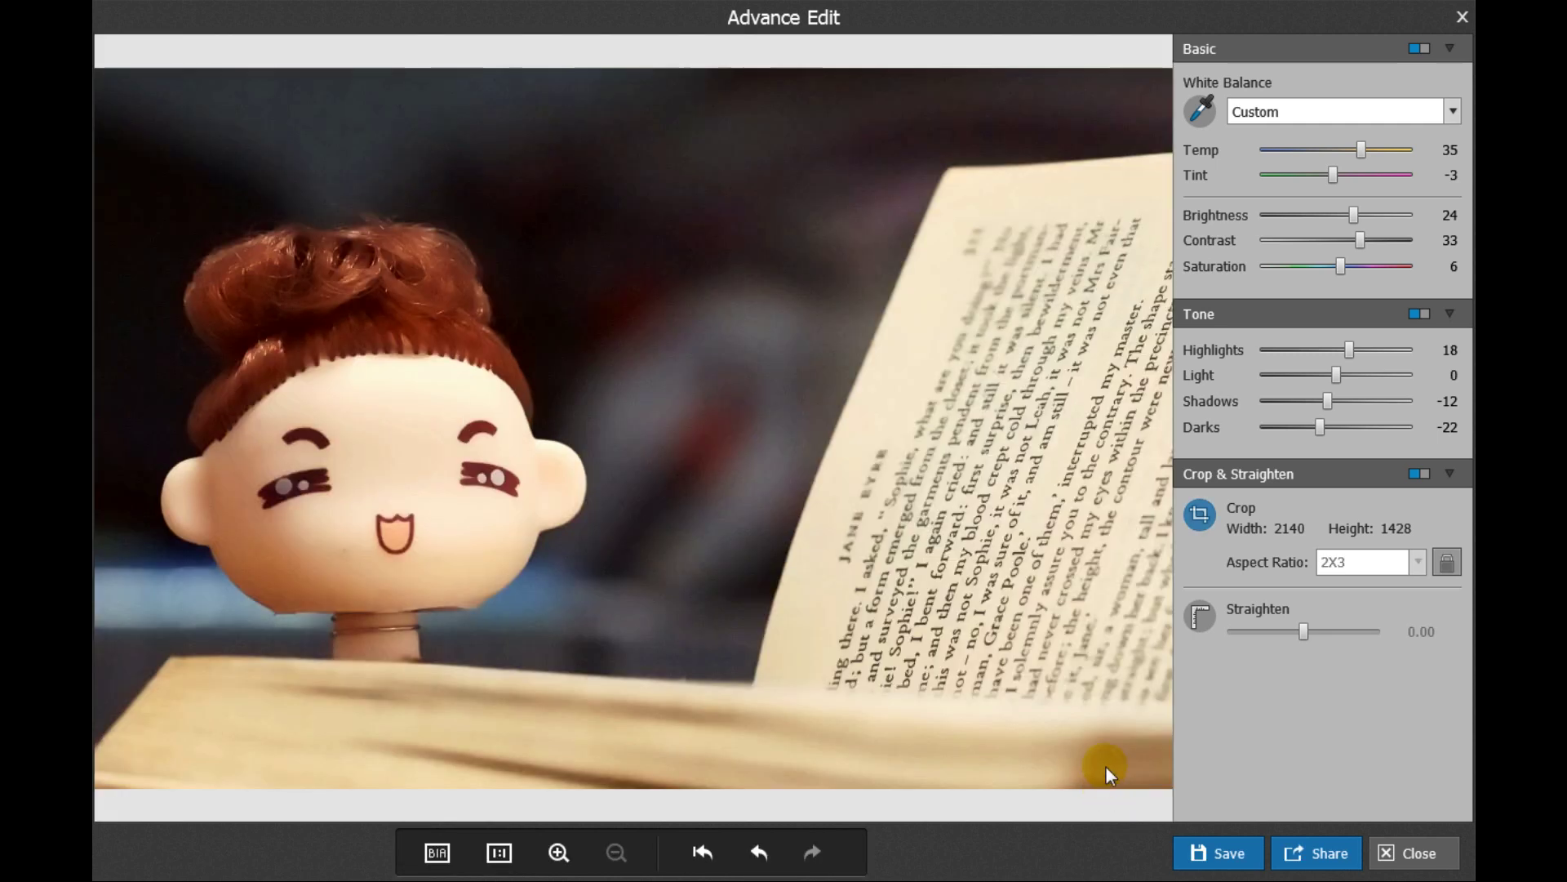
Reopen cropping, reset the Straighten angle to 0, and shift the crop frame slightly left
click(1200, 523)
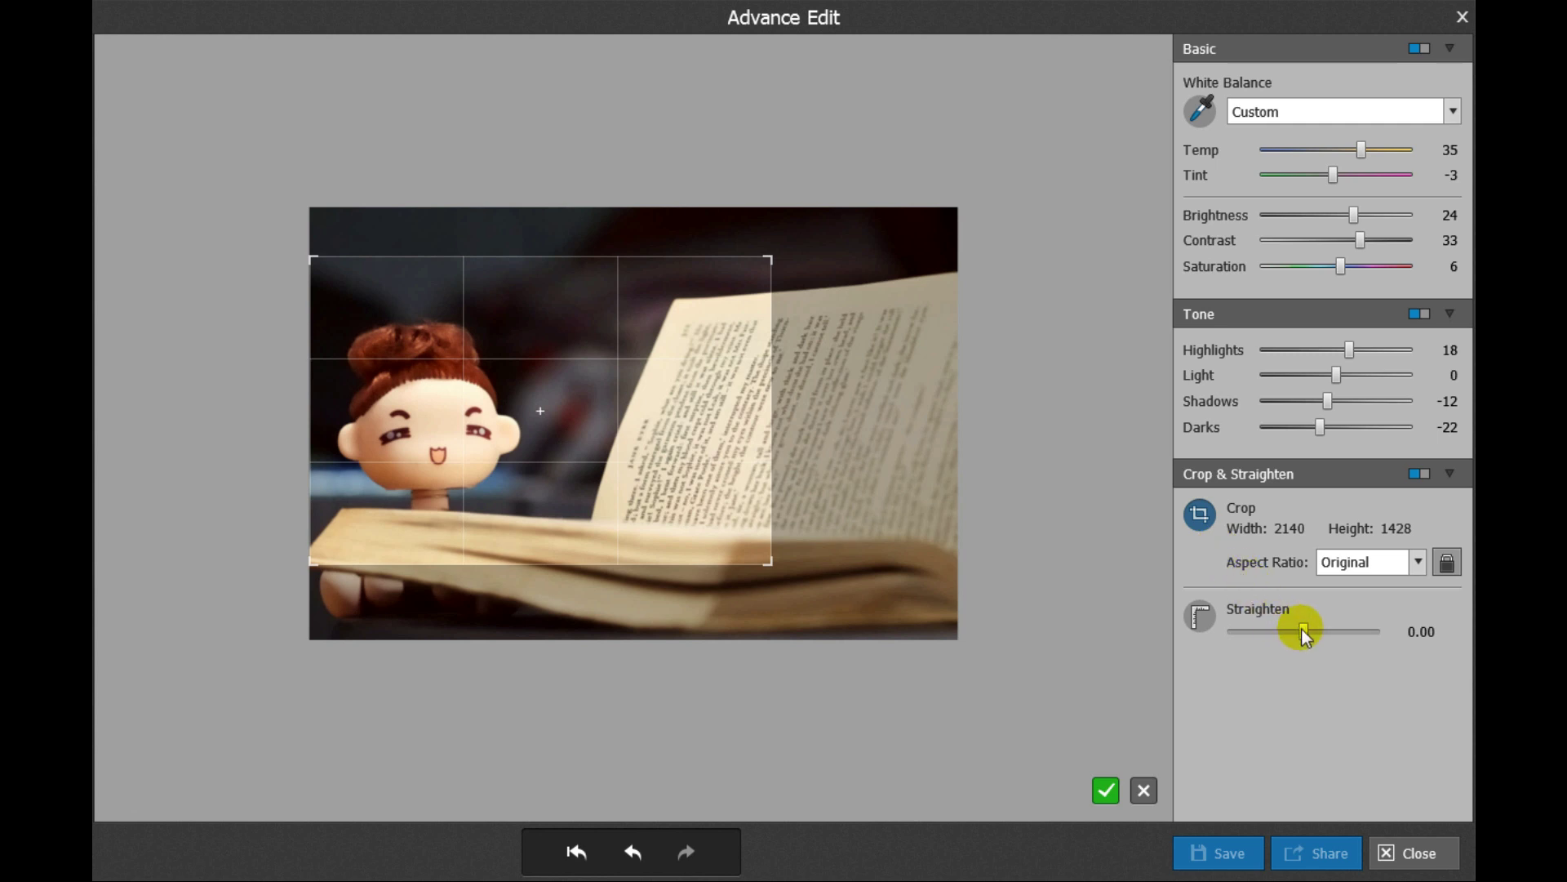
mouse_move(1303, 633)
mouse_down()
mouse_move(1322, 636)
mouse_move(1282, 630)
mouse_up()
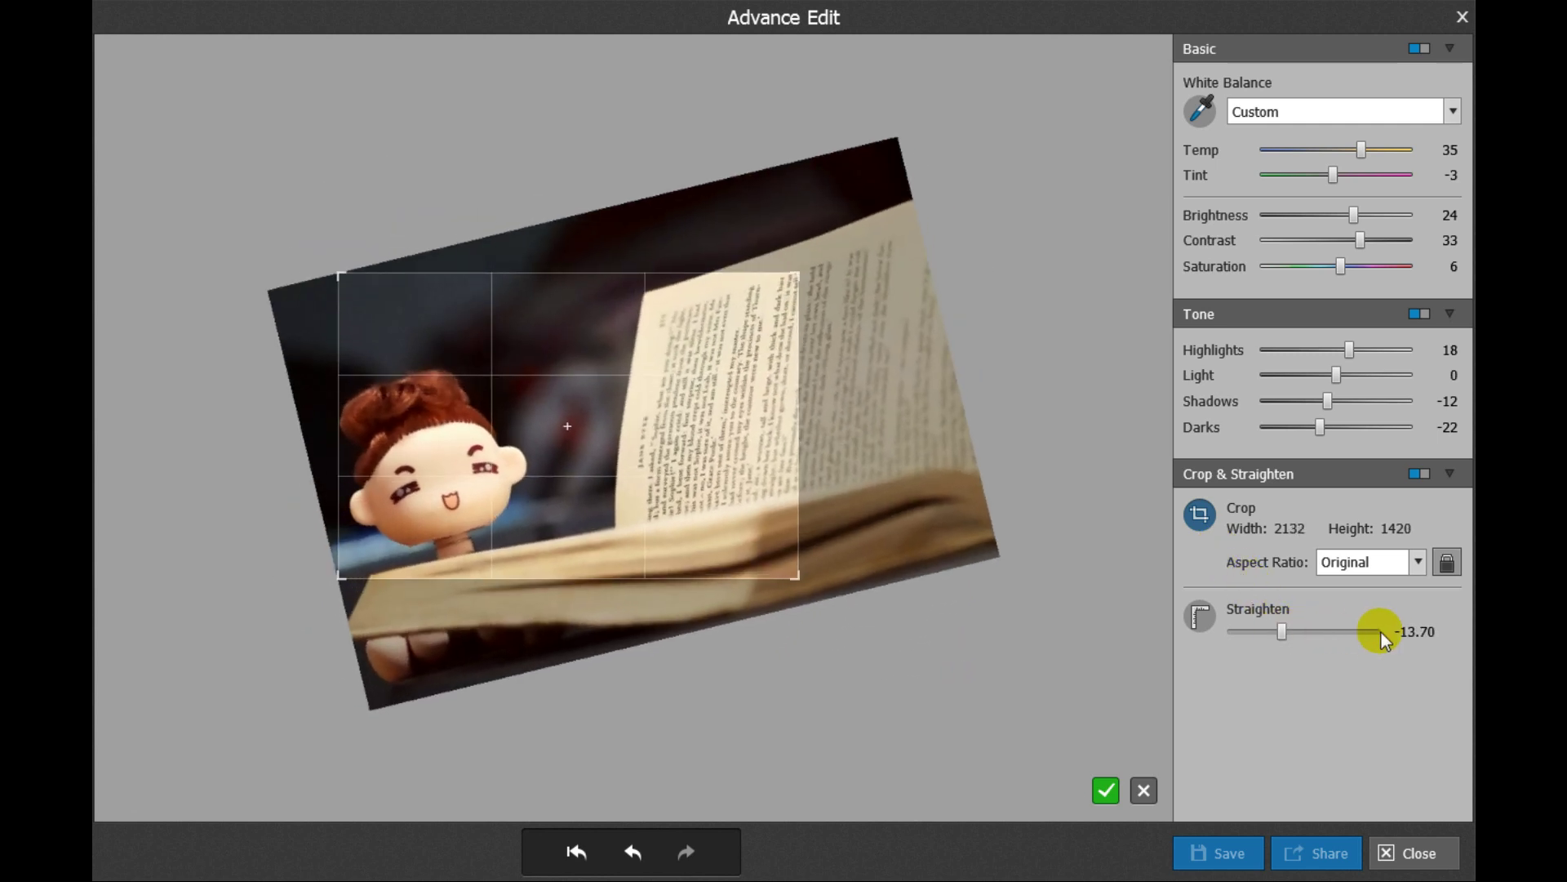
click(1415, 631)
double_click(1415, 631)
text(0)
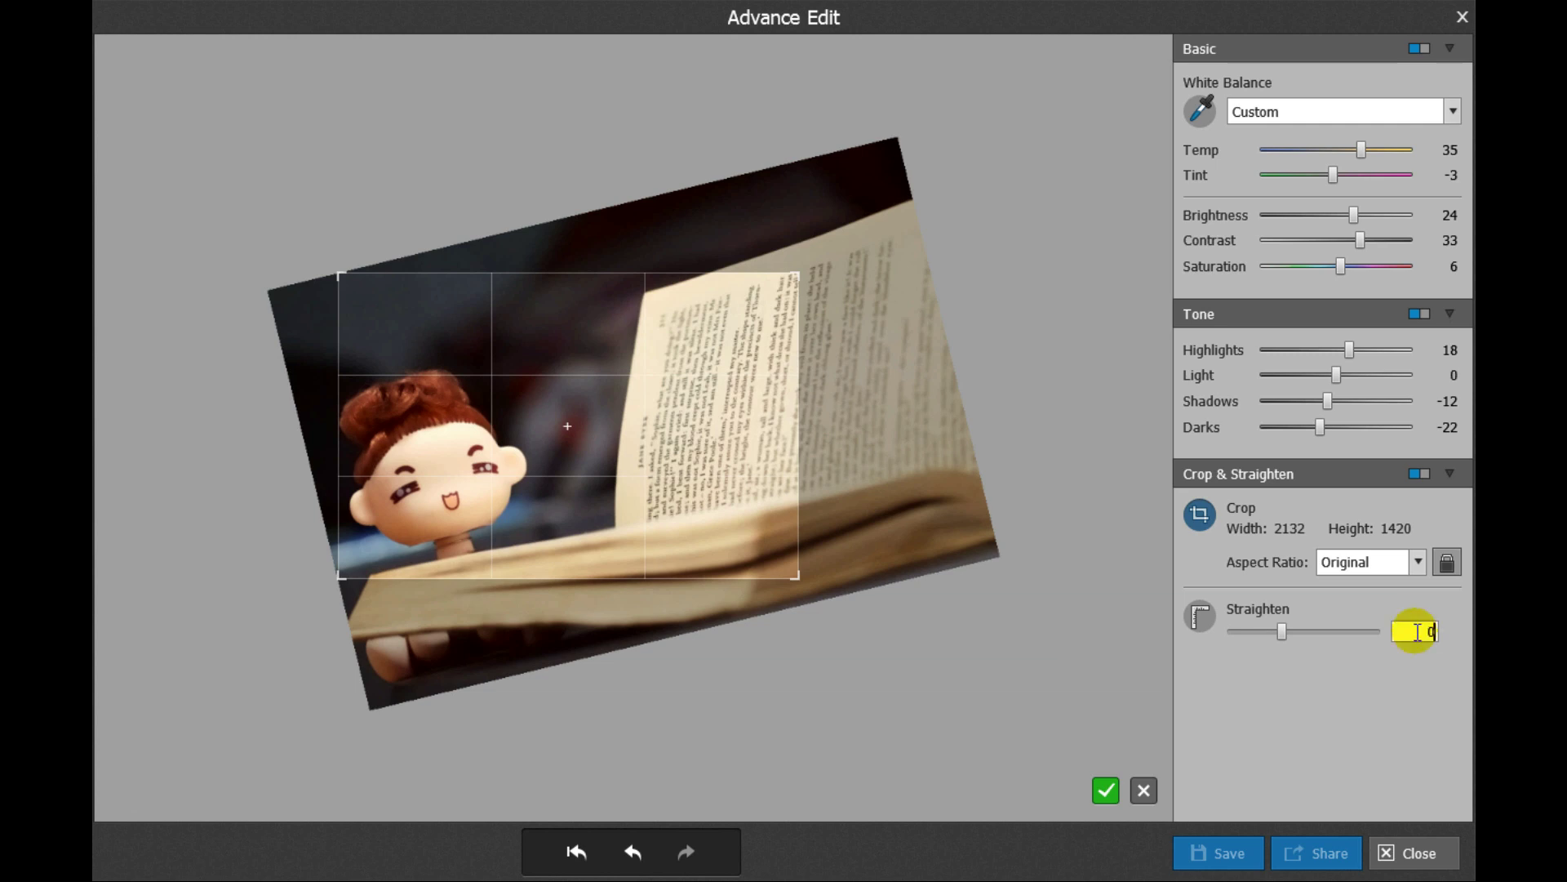
key(Return)
drag(731, 474, 711, 466)
Straighten along a line from the doll to the book edge (6.16) and apply the 2100 × 1397 recrop
click(1200, 621)
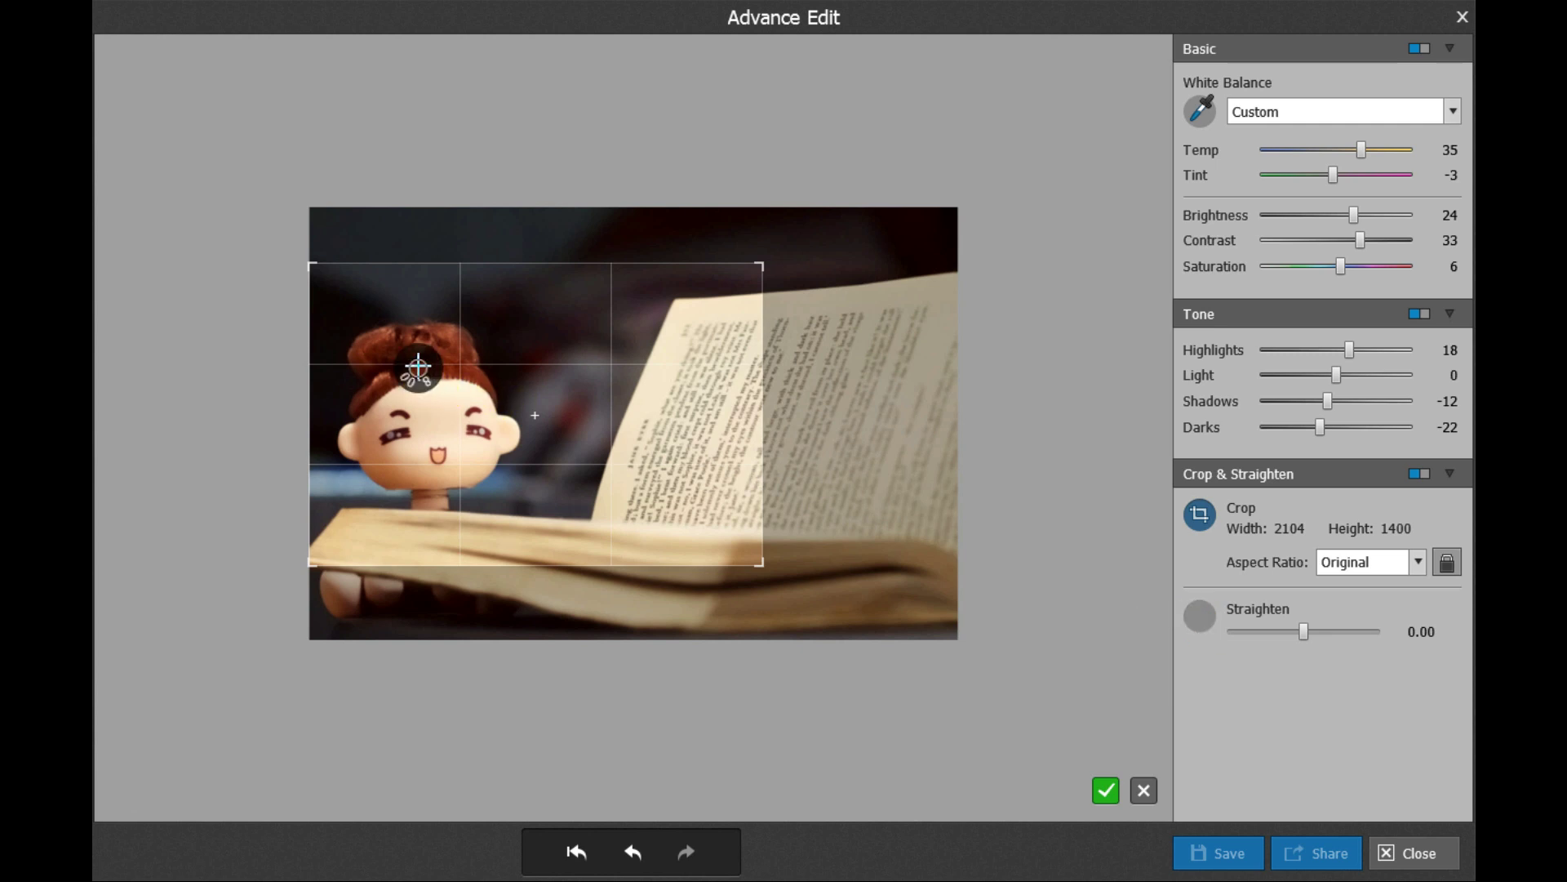
drag(418, 367, 434, 516)
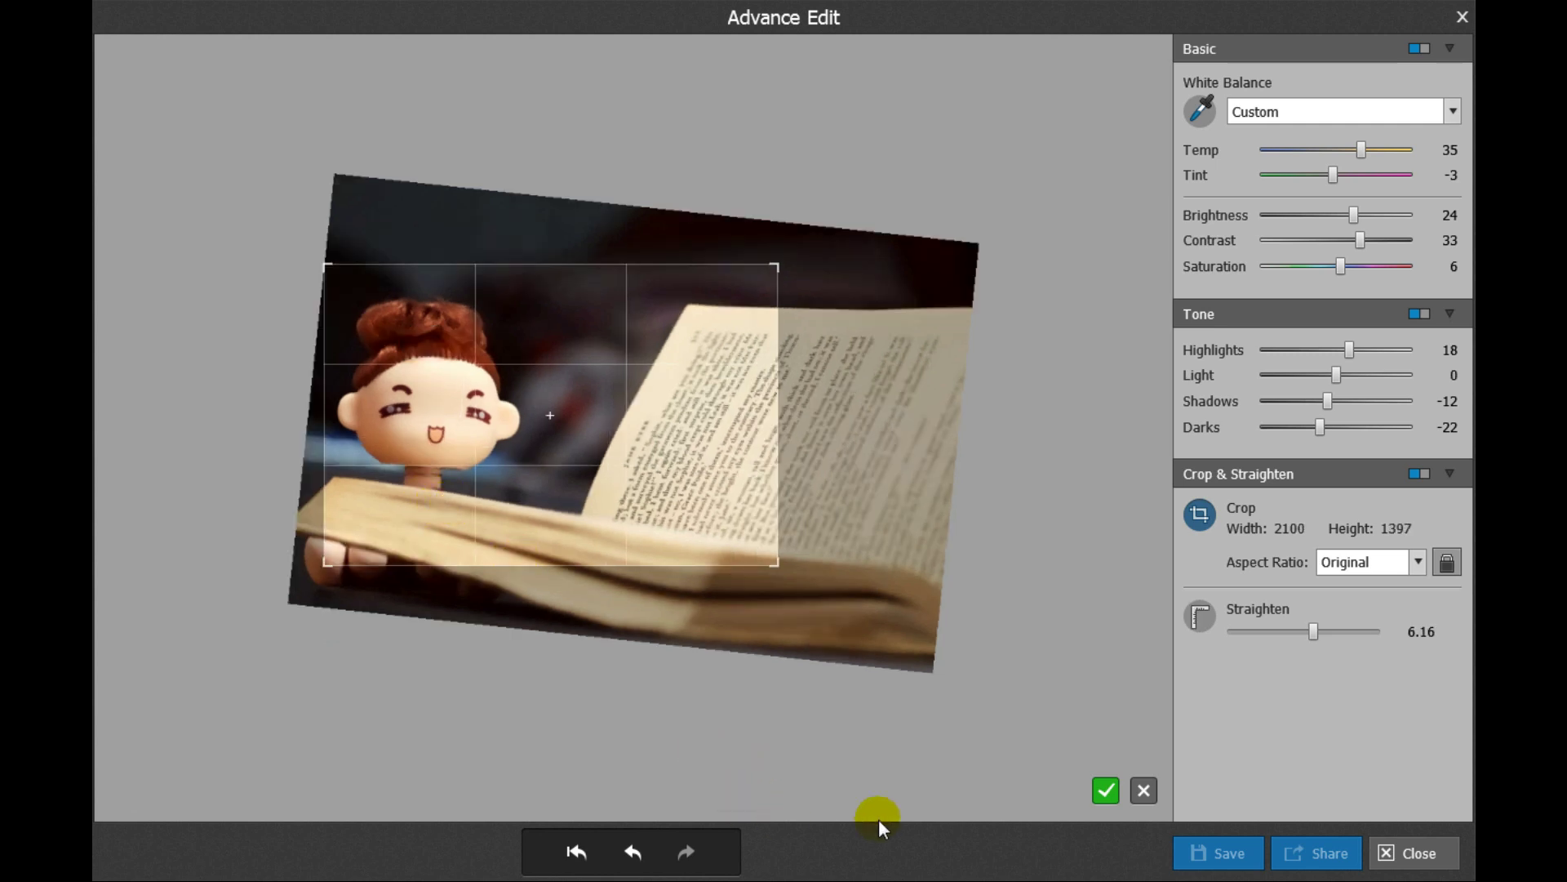
click(1102, 793)
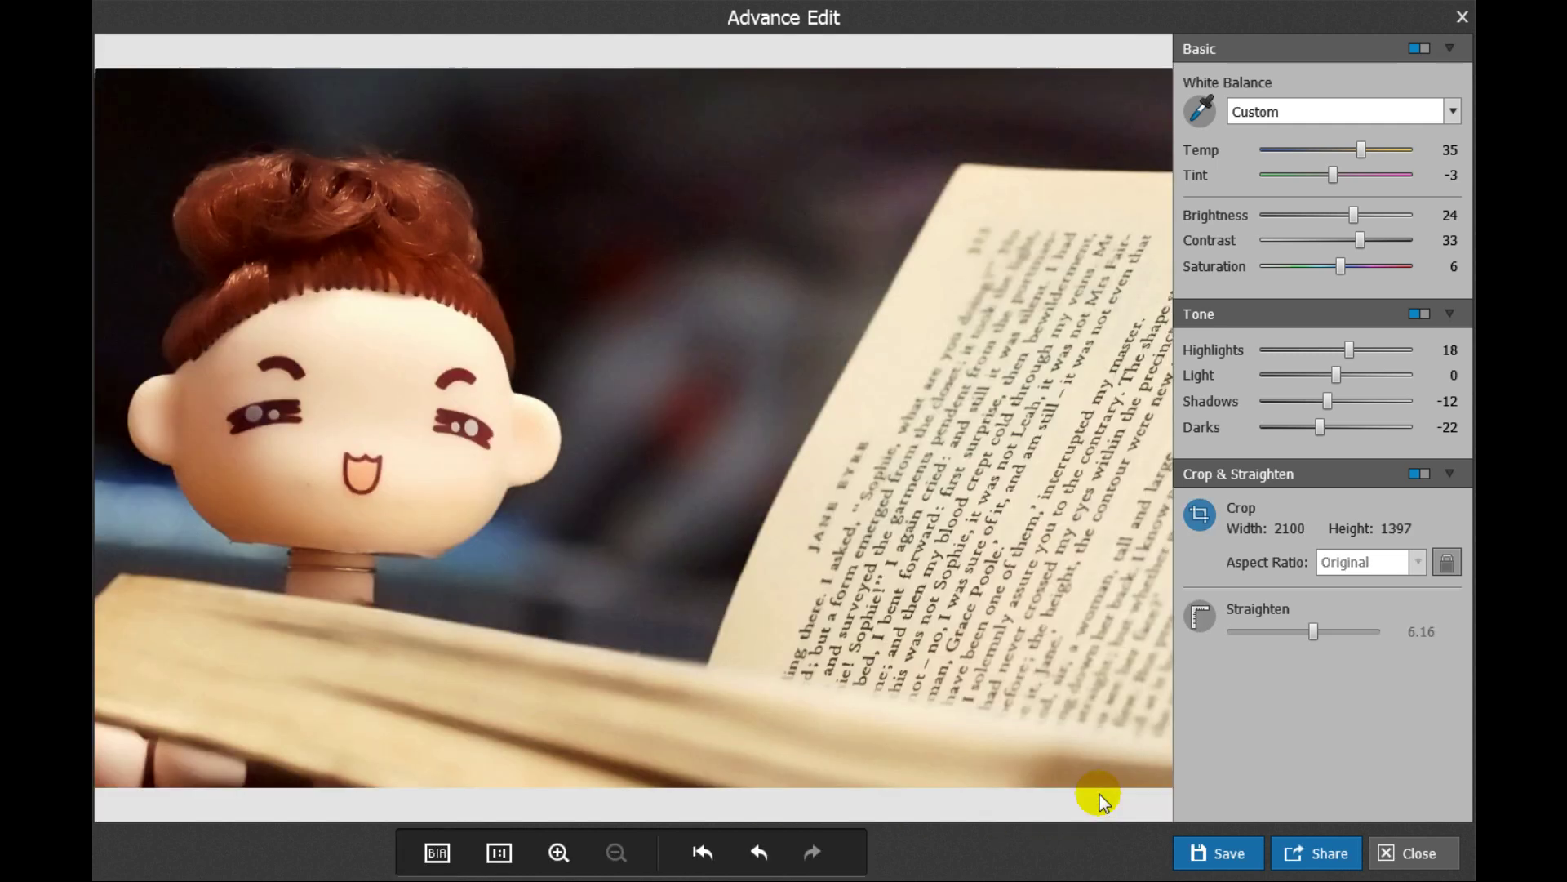
Undo the rotated recrop back to 2140 × 1428 and raise Highlights to 27
click(759, 852)
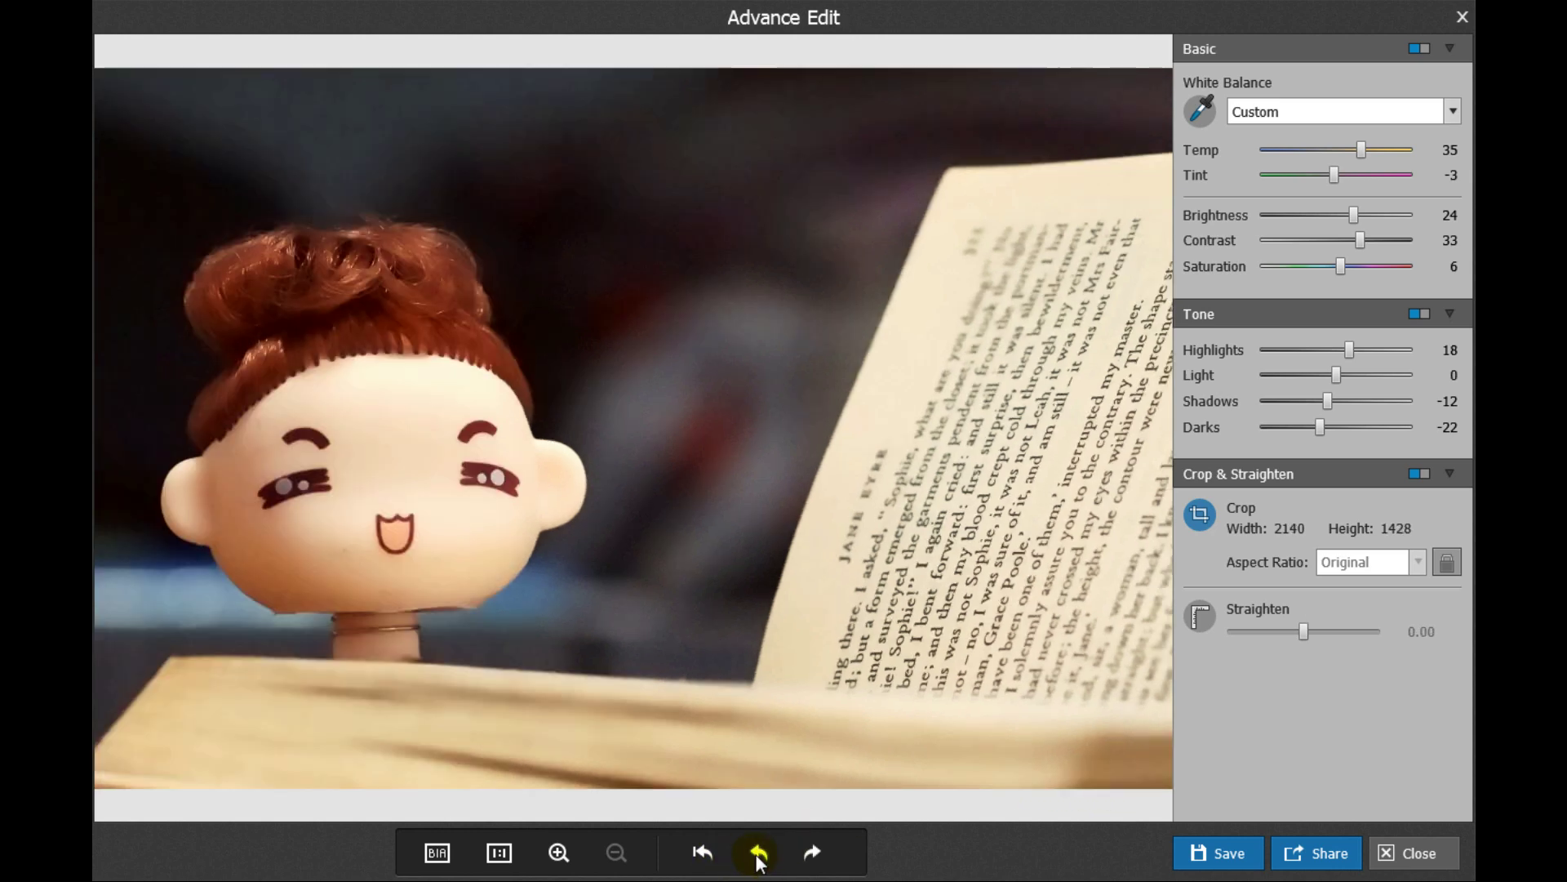
click(812, 854)
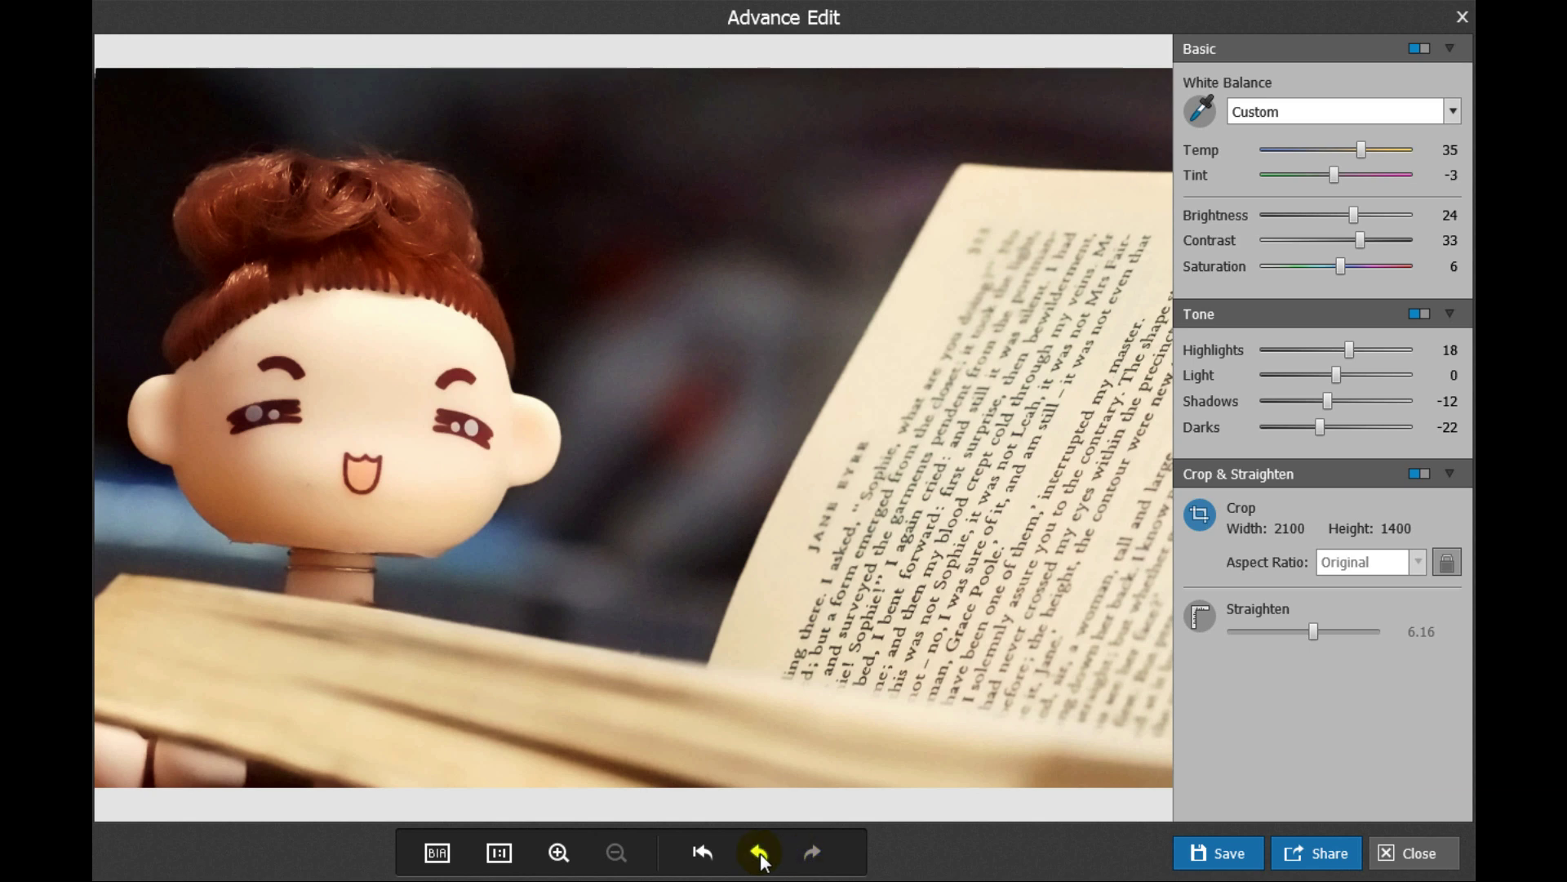
click(759, 852)
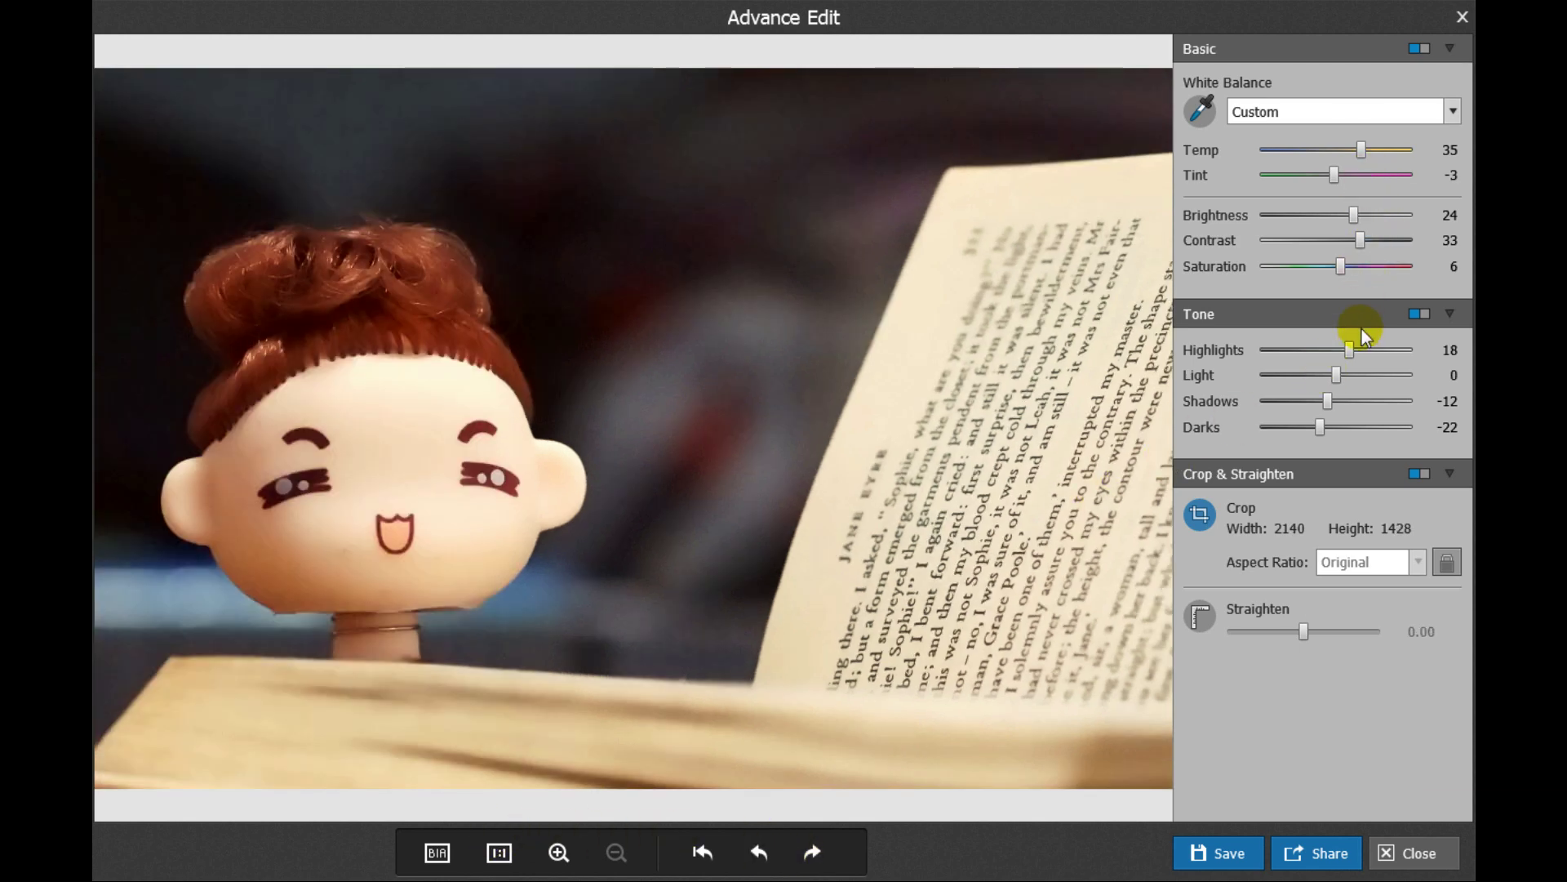
drag(1352, 349, 1358, 349)
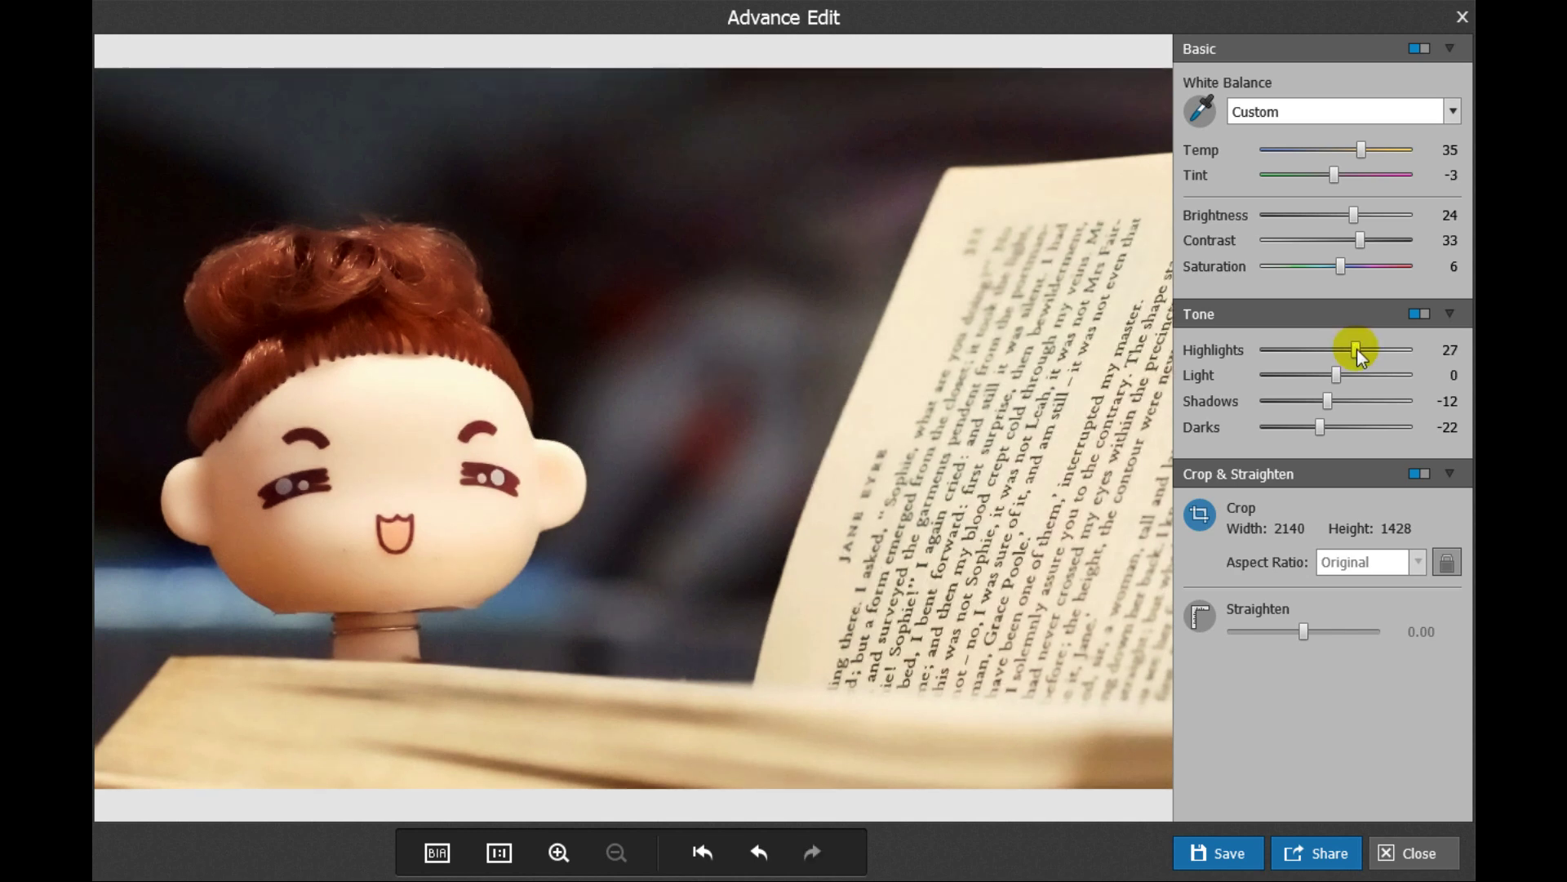
Compare the doll's face in the B|A view, return to the single image, and bring up Share
click(438, 854)
scroll(737, 492, up, 4)
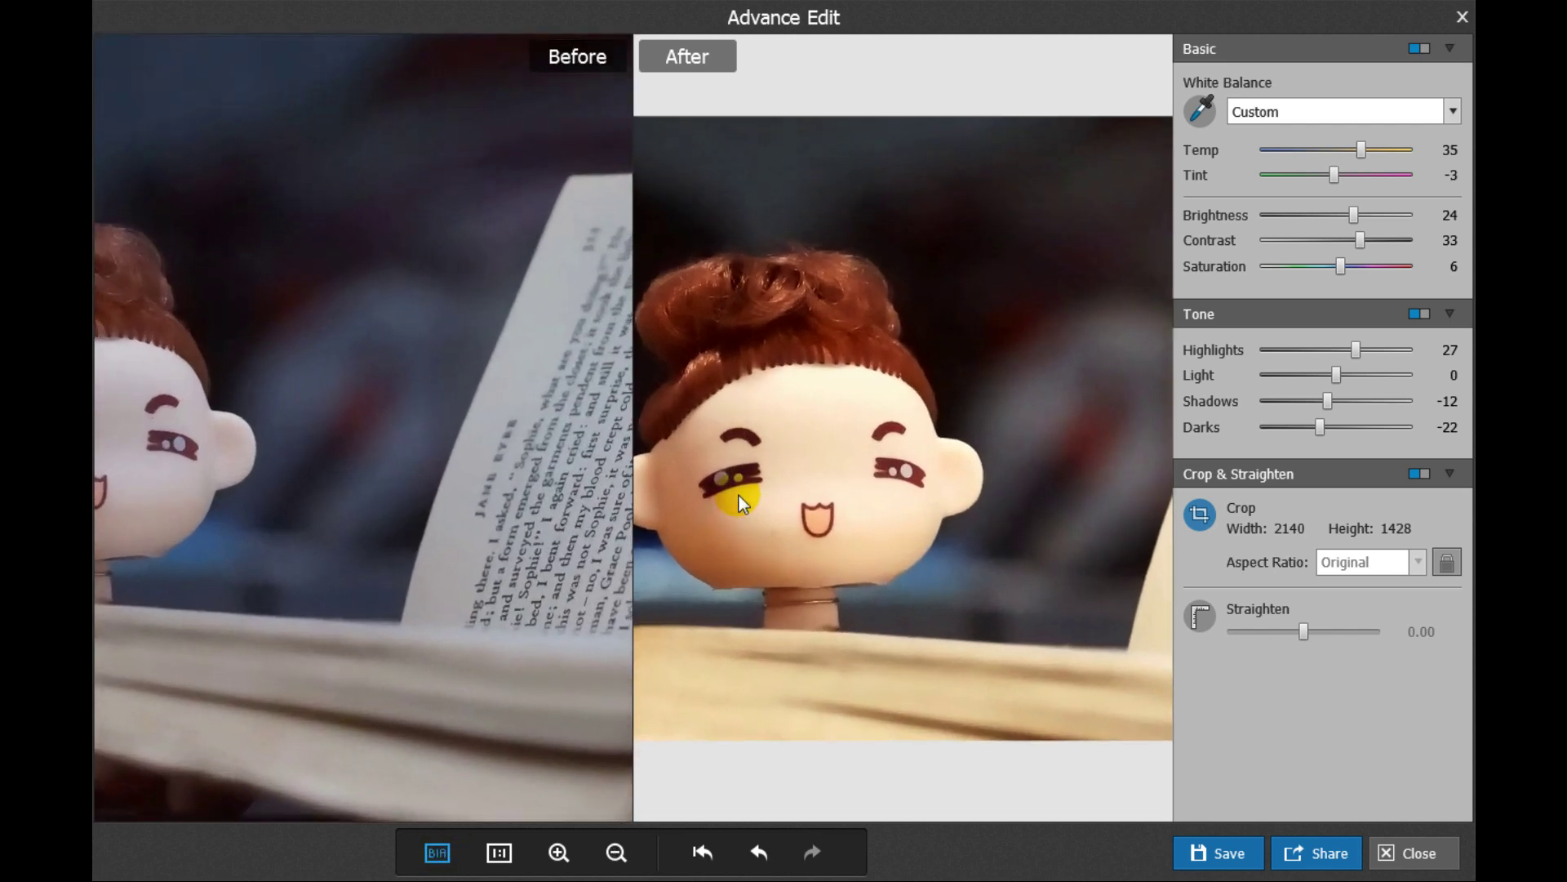
scroll(248, 493, down, 3)
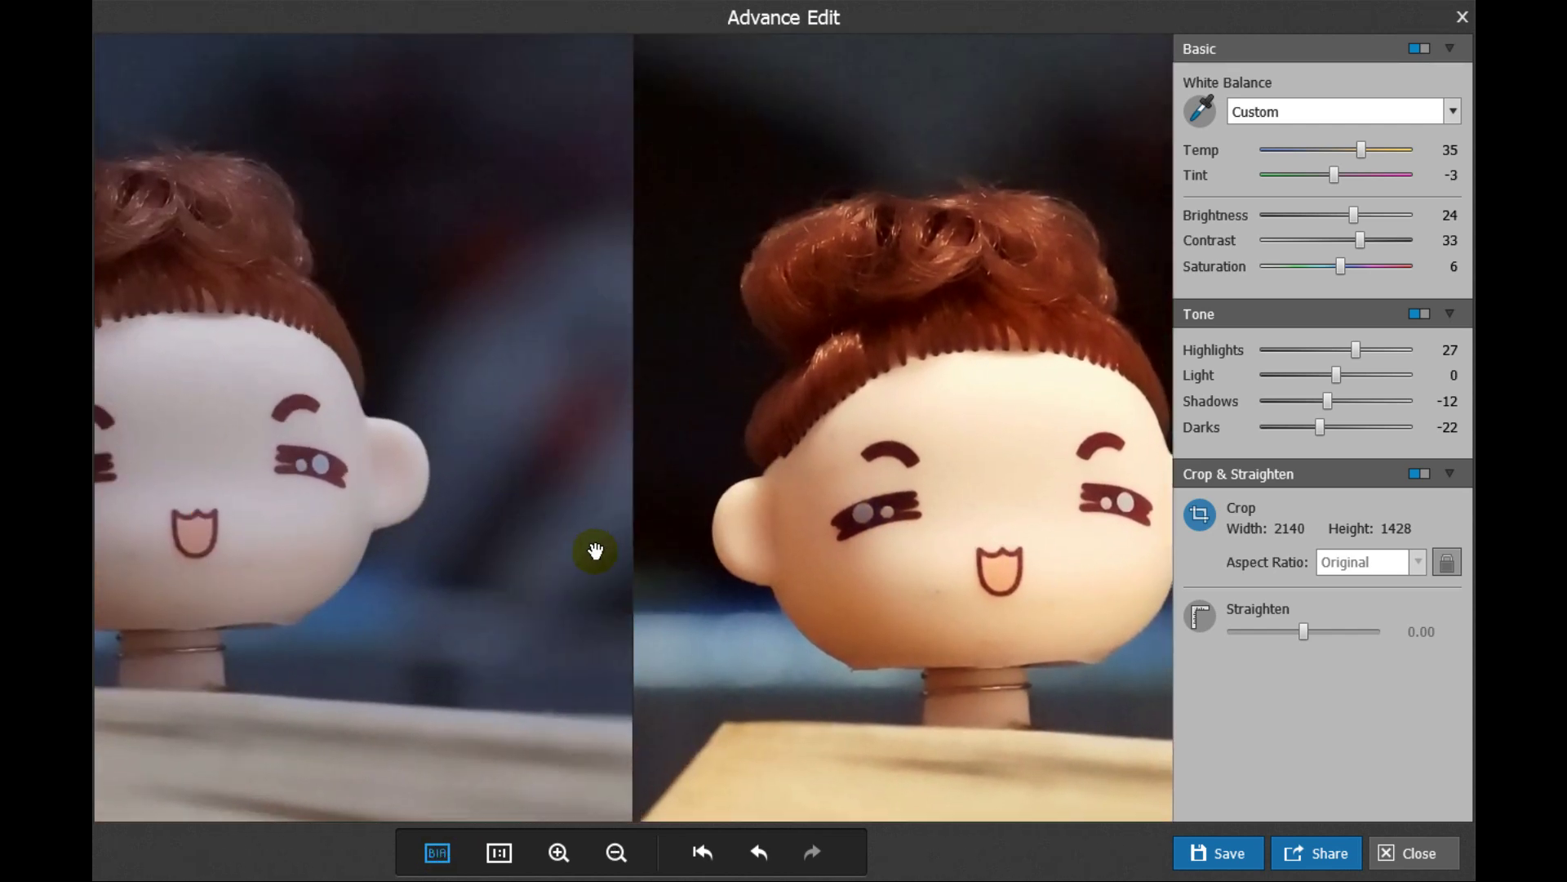
scroll(625, 583, up, 2)
mouse_move(368, 518)
mouse_down()
mouse_move(413, 602)
mouse_move(353, 572)
mouse_up()
scroll(739, 552, down, 3)
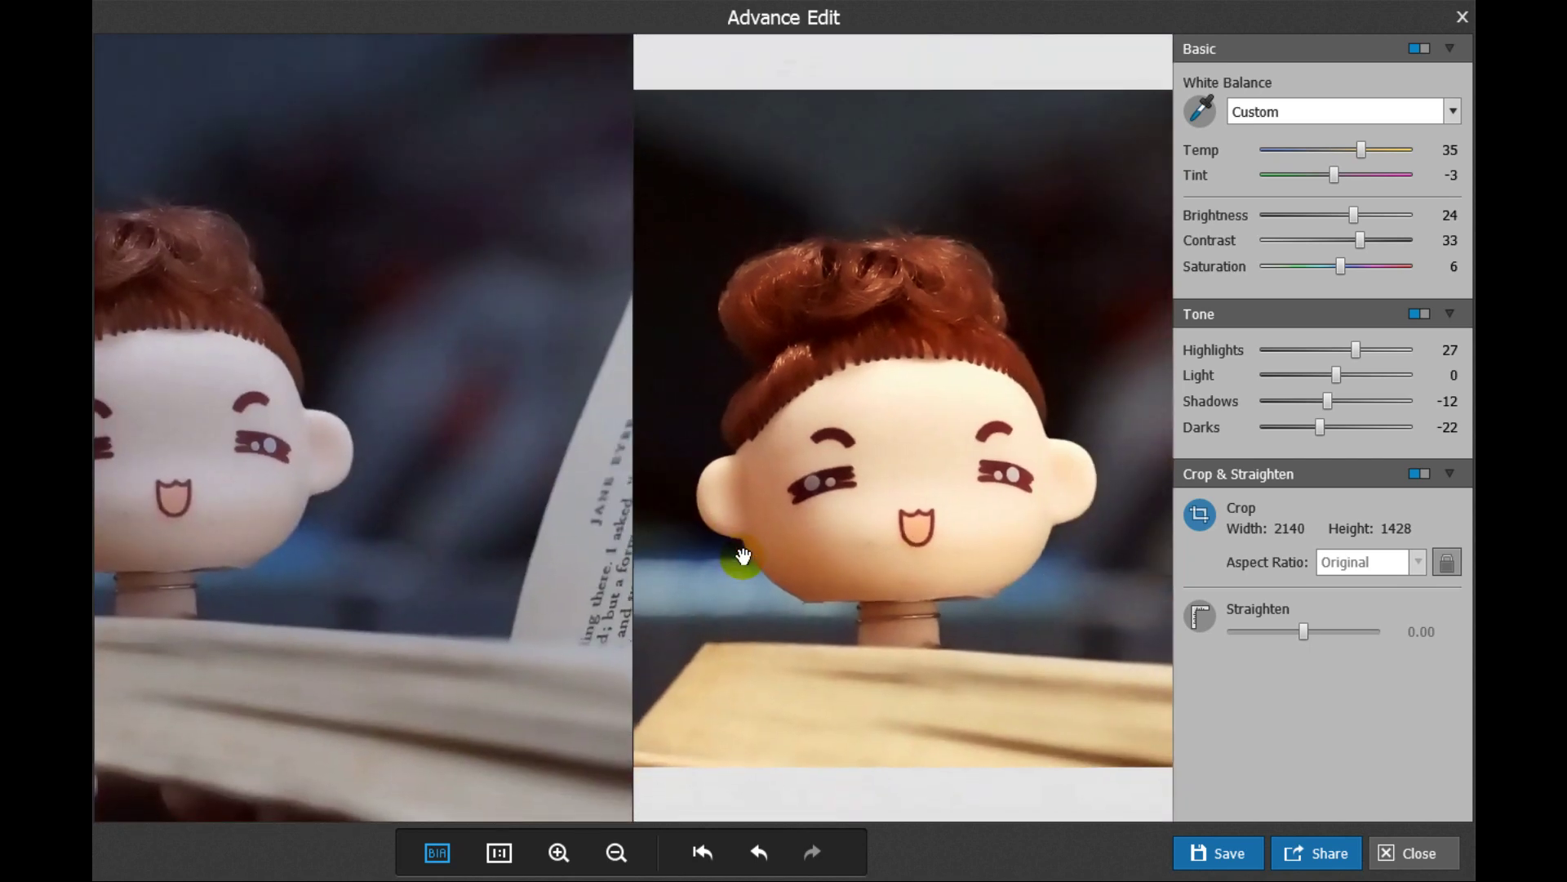
scroll(743, 556, down, 3)
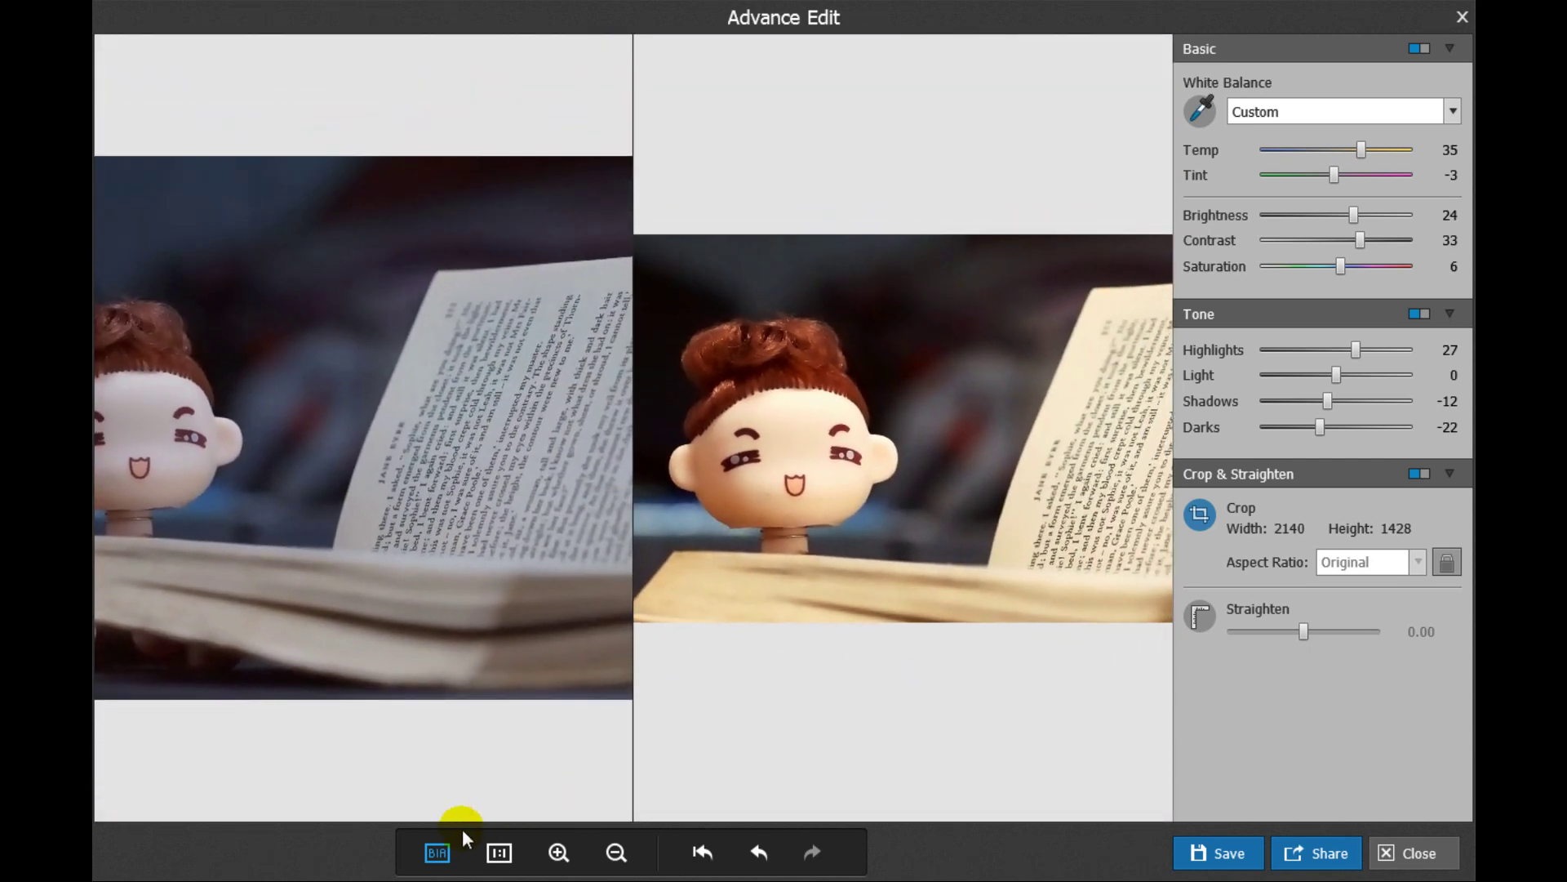
click(438, 853)
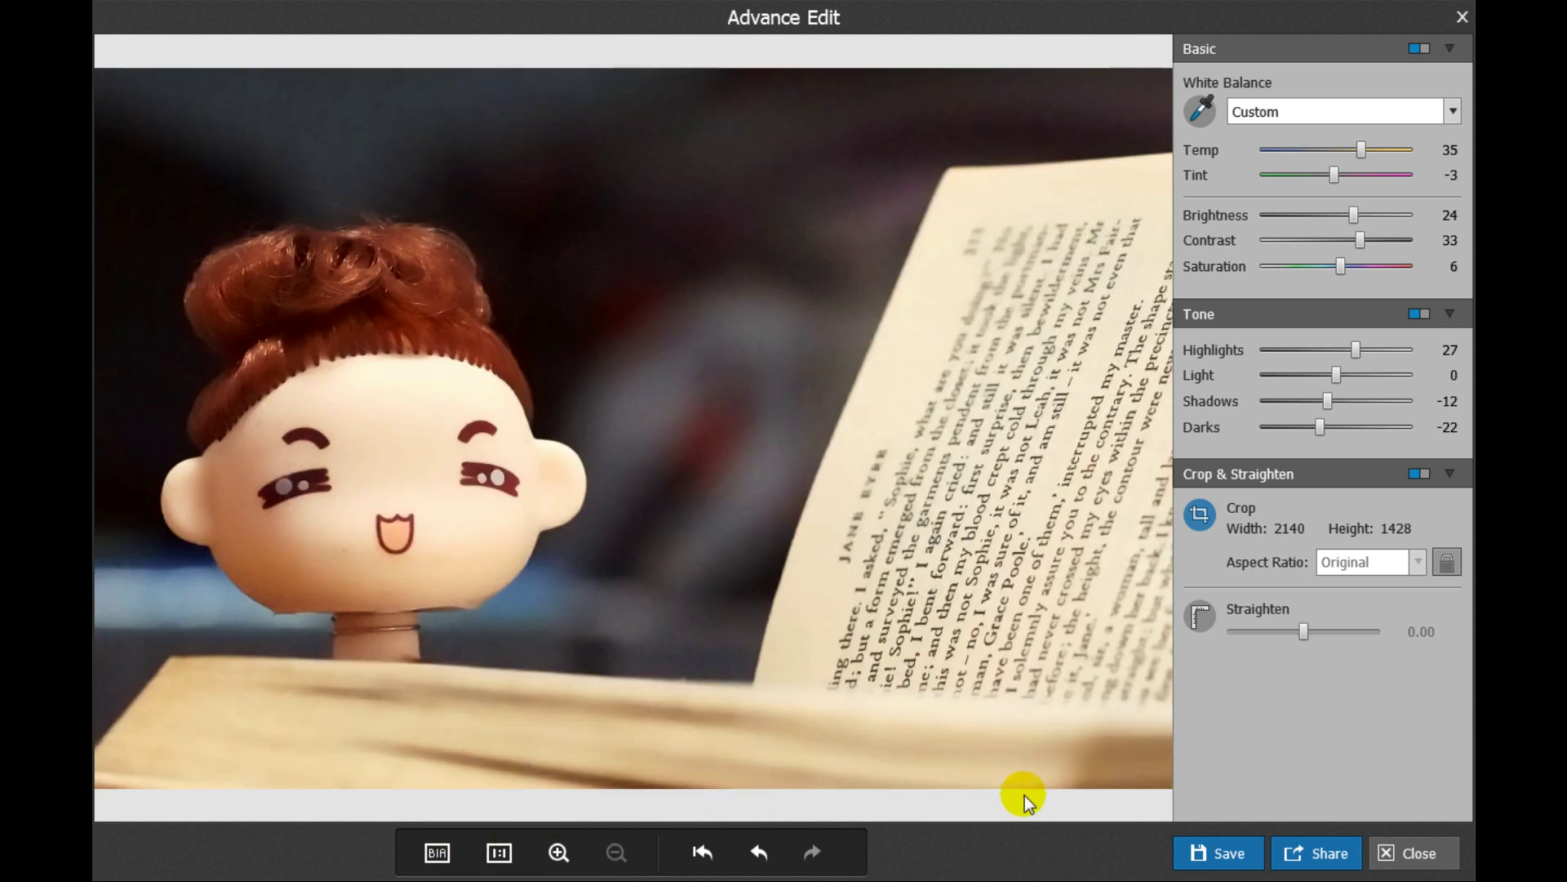
click(1324, 862)
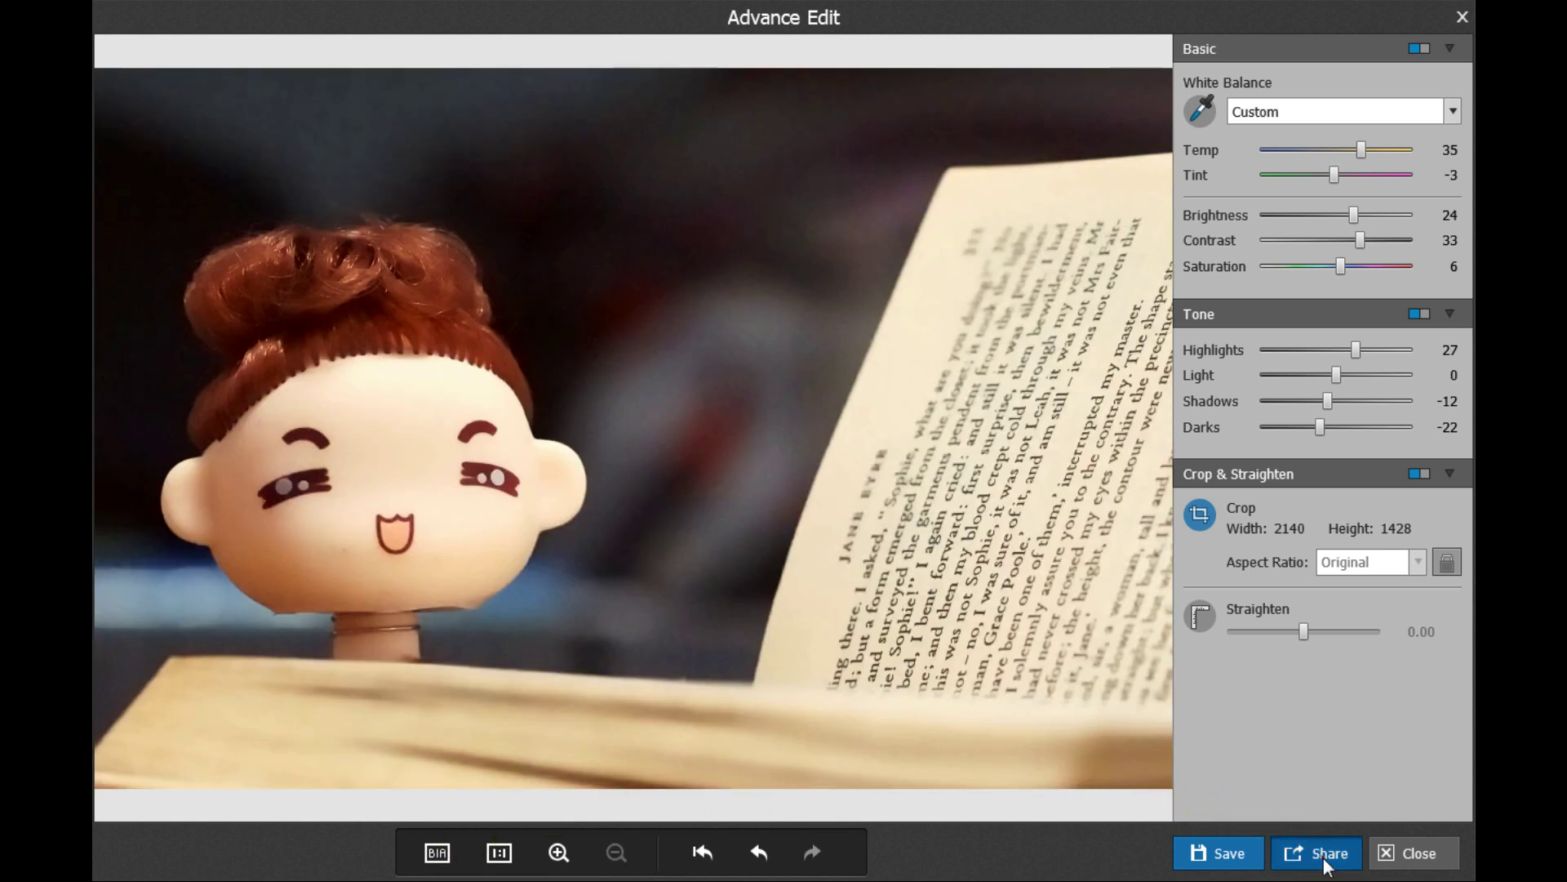